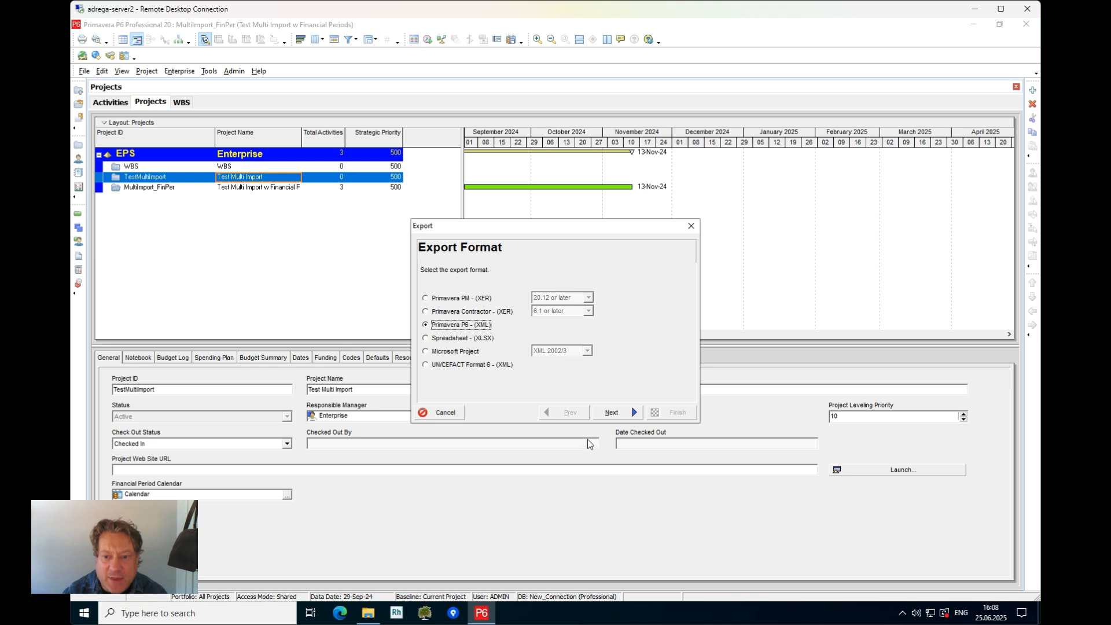
Export project MultiImport_FinPer in Primavera P6 XML format with all project level layouts to MultiImport_FinPer.zip, replacing the existing file.
left_click(610, 416)
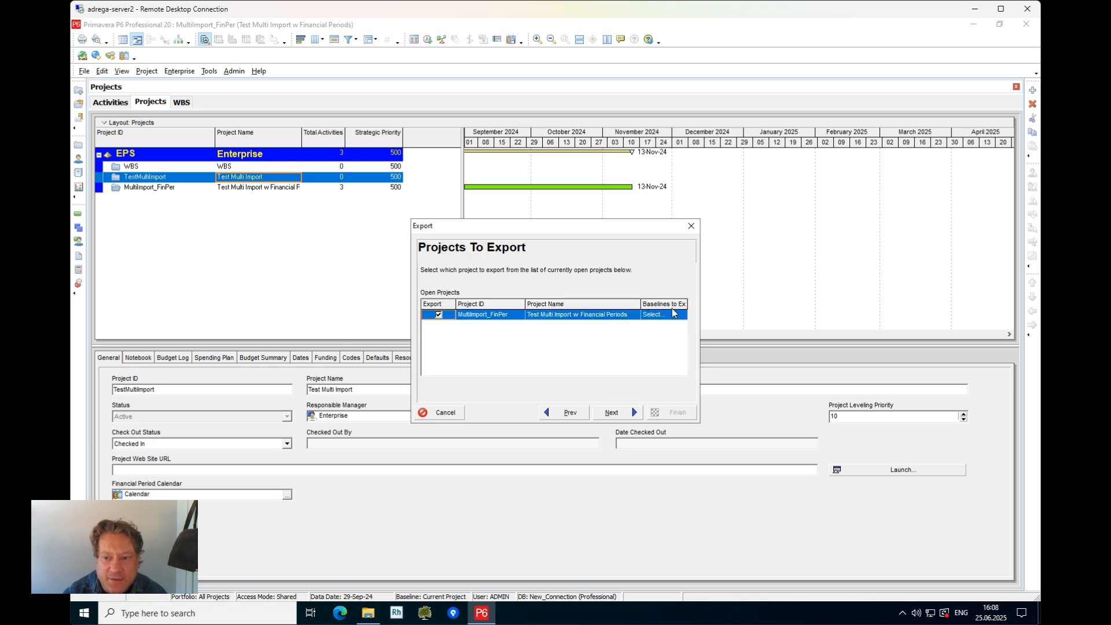
left_click(622, 416)
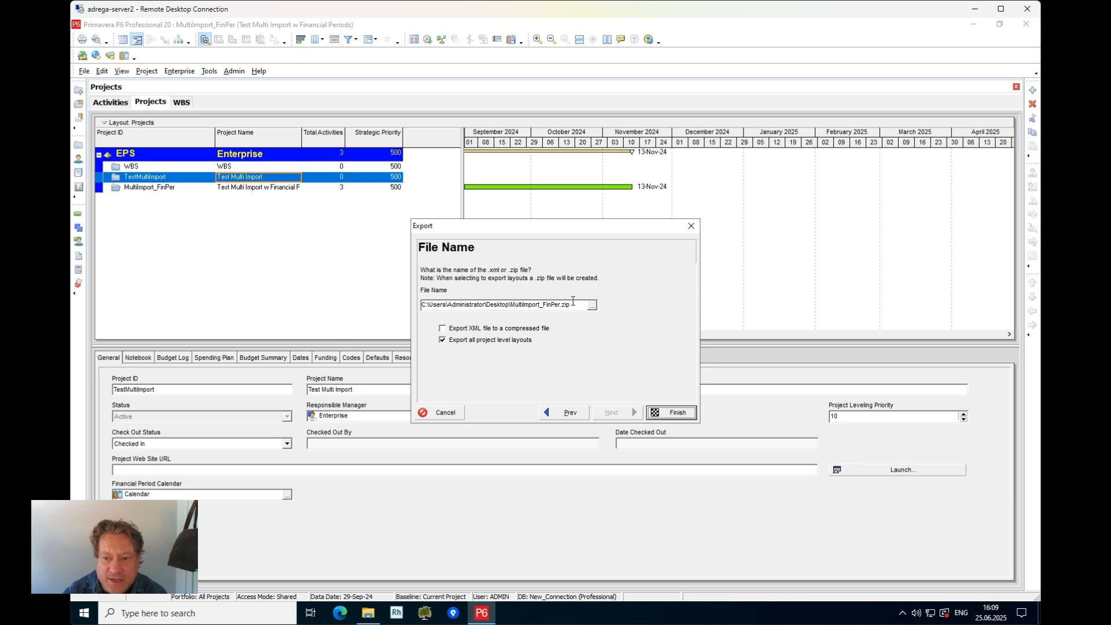
left_click(657, 414)
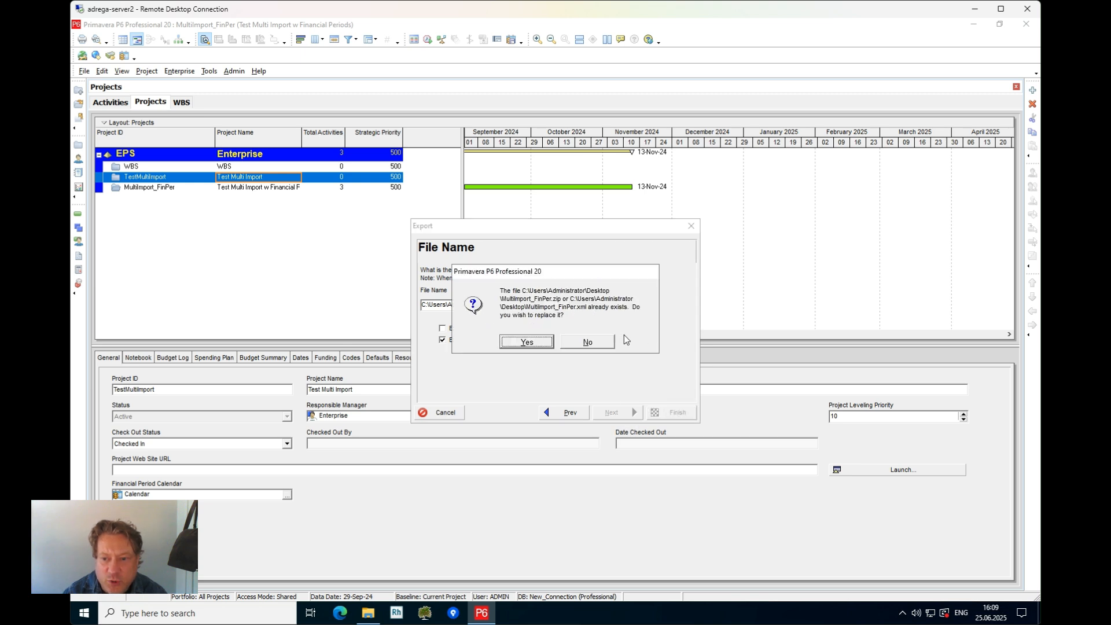
left_click(526, 343)
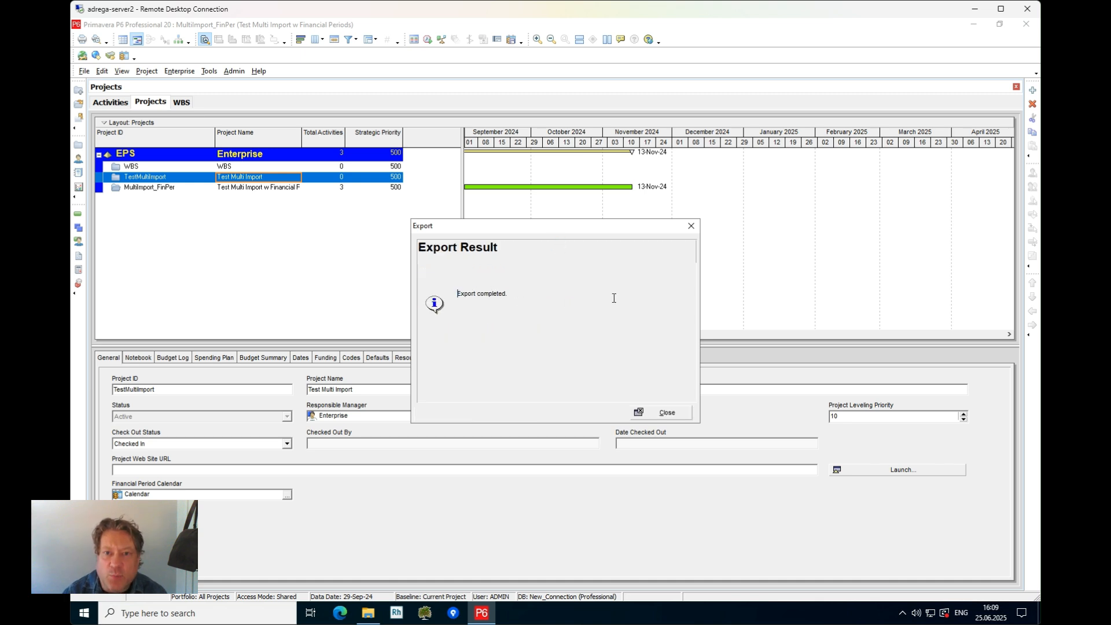
left_click(659, 411)
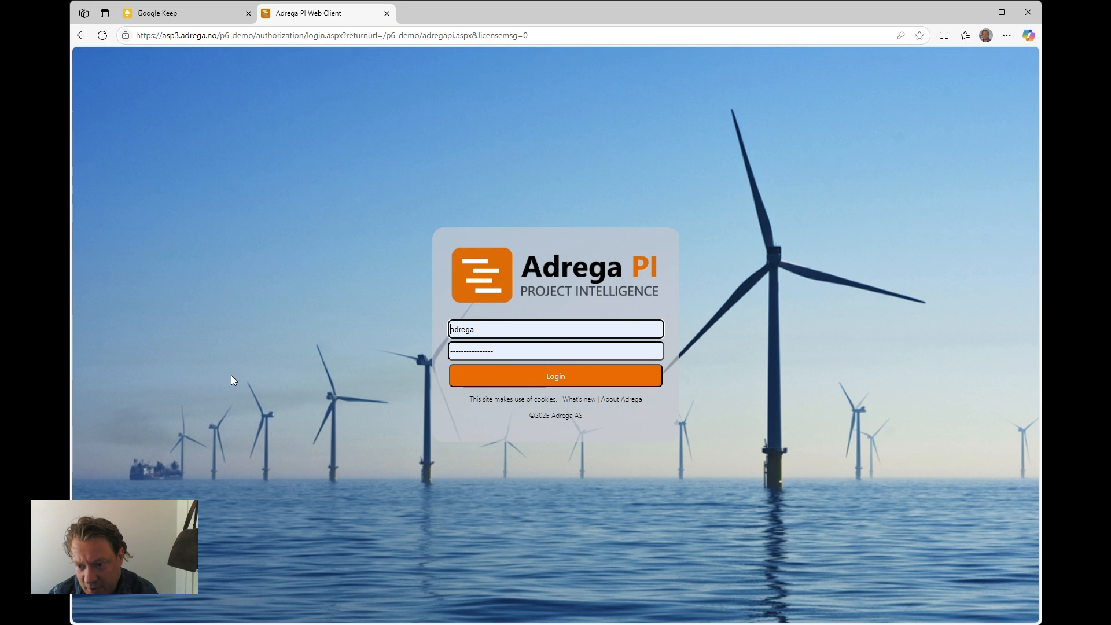
Switch to the Adrega PI web client, log in with the prefilled credentials and show the second dashboard page.
left_click(562, 379)
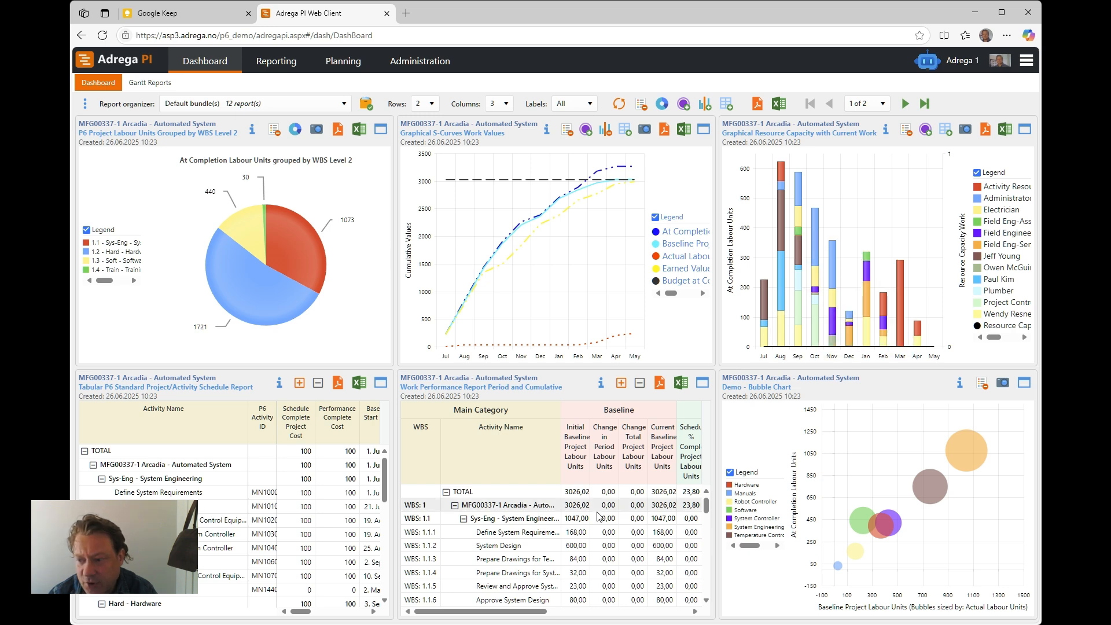
left_click(905, 103)
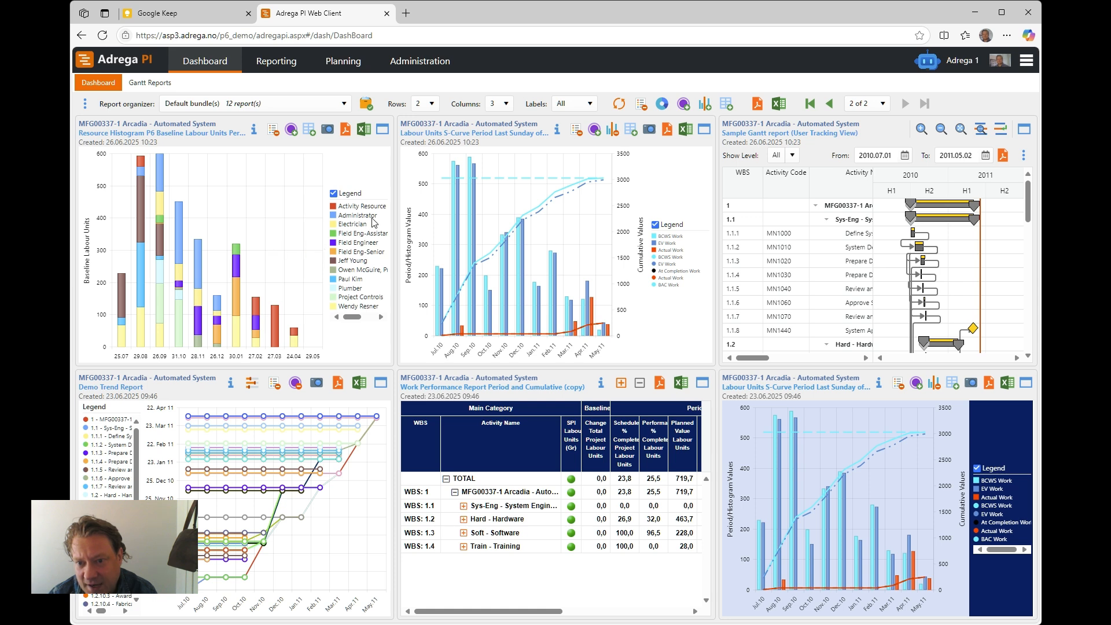
Hide the Administrator, Electrician and Field Eng-Assistant series in the P6 baseline labour units resource histogram.
left_click(364, 215)
left_click(352, 224)
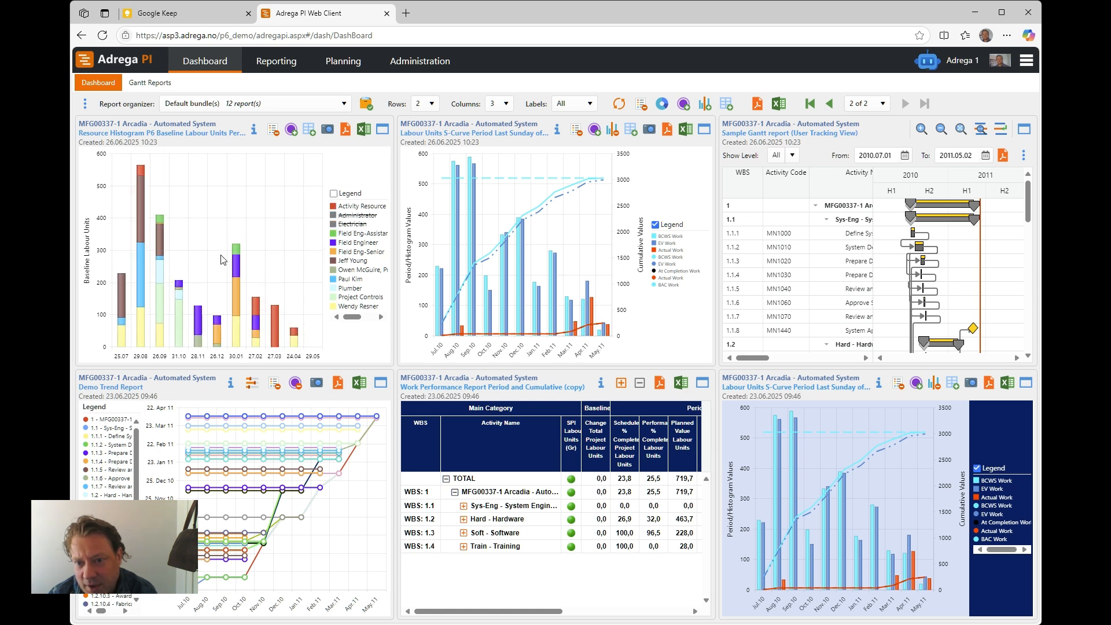
left_click(375, 234)
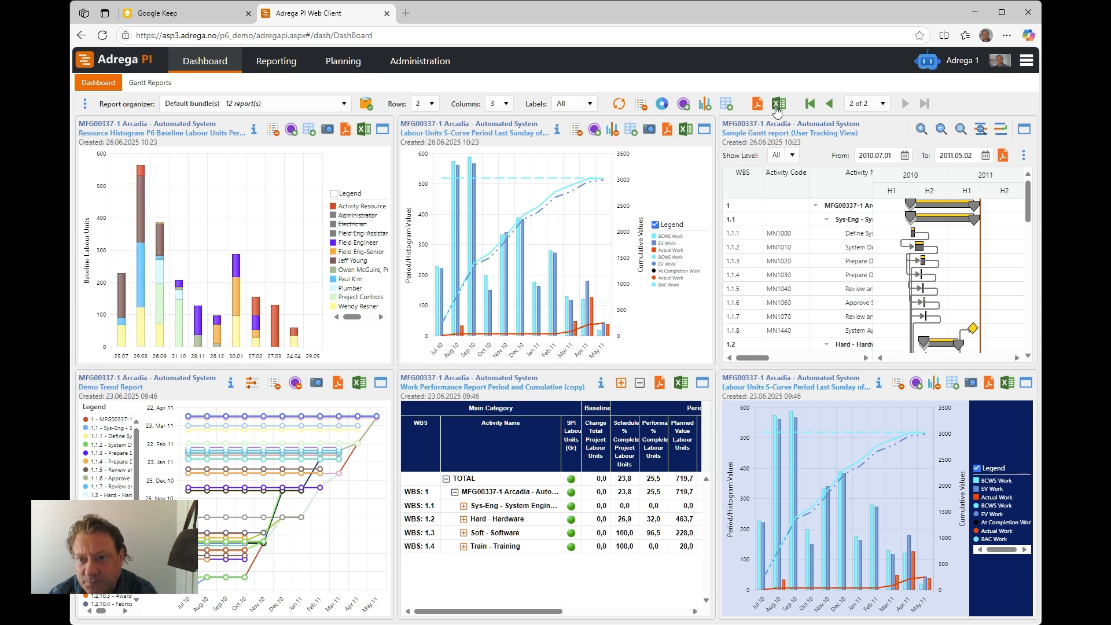
Return to the first dashboard page and set the dashboard layout to 2 columns.
left_click(804, 106)
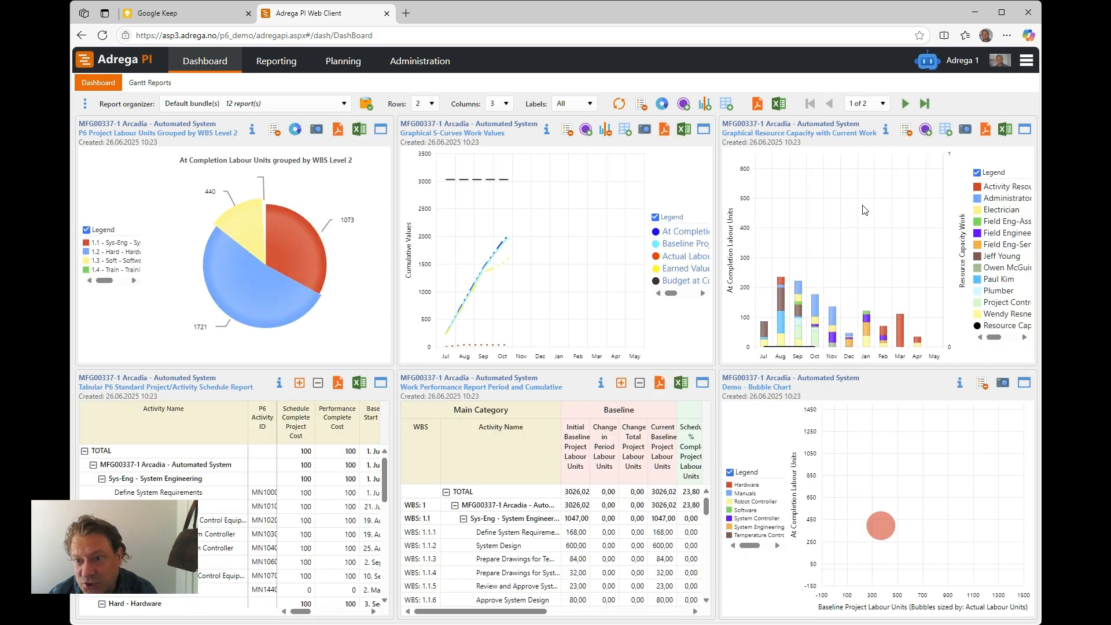
left_click(495, 104)
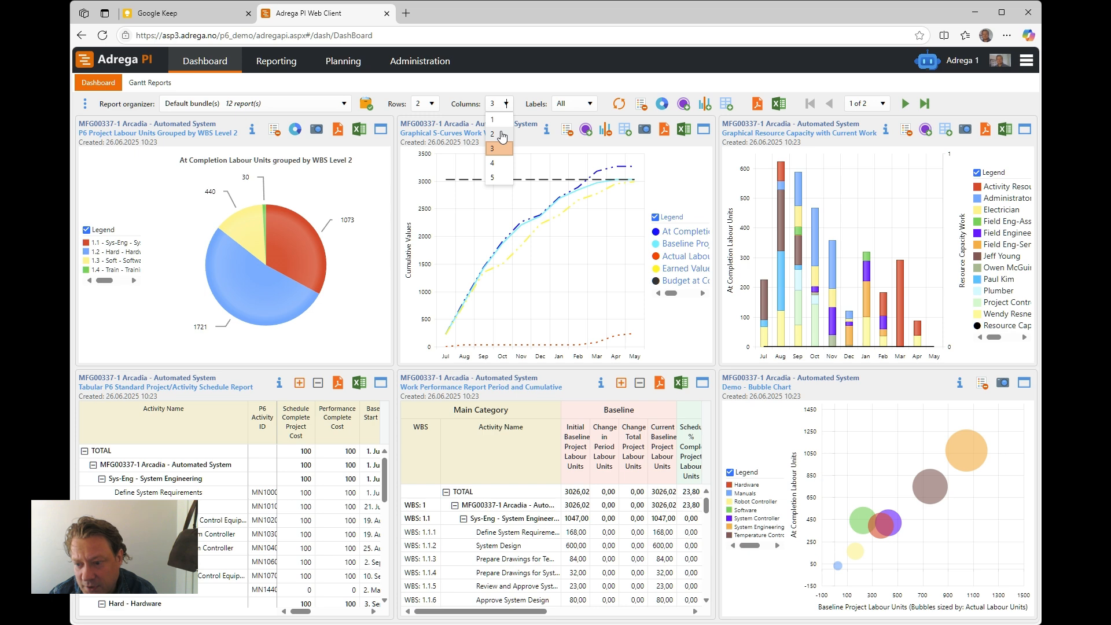
left_click(501, 136)
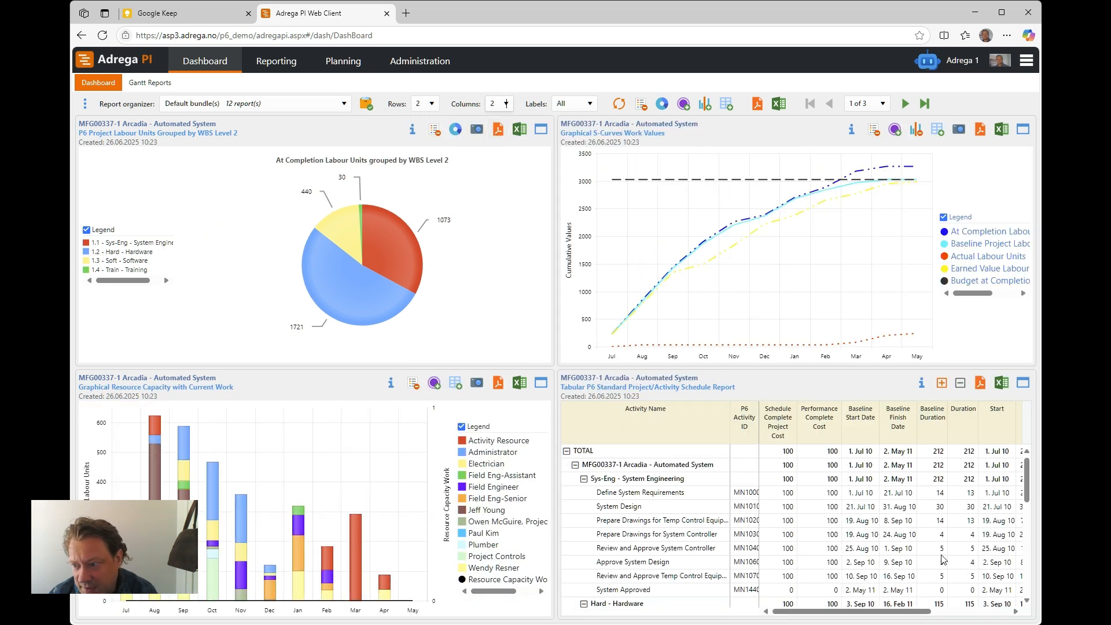
View the Tabular P6 Standard Project/Activity Schedule Report maximized, and restore it to its dashboard tile.
left_click(1022, 383)
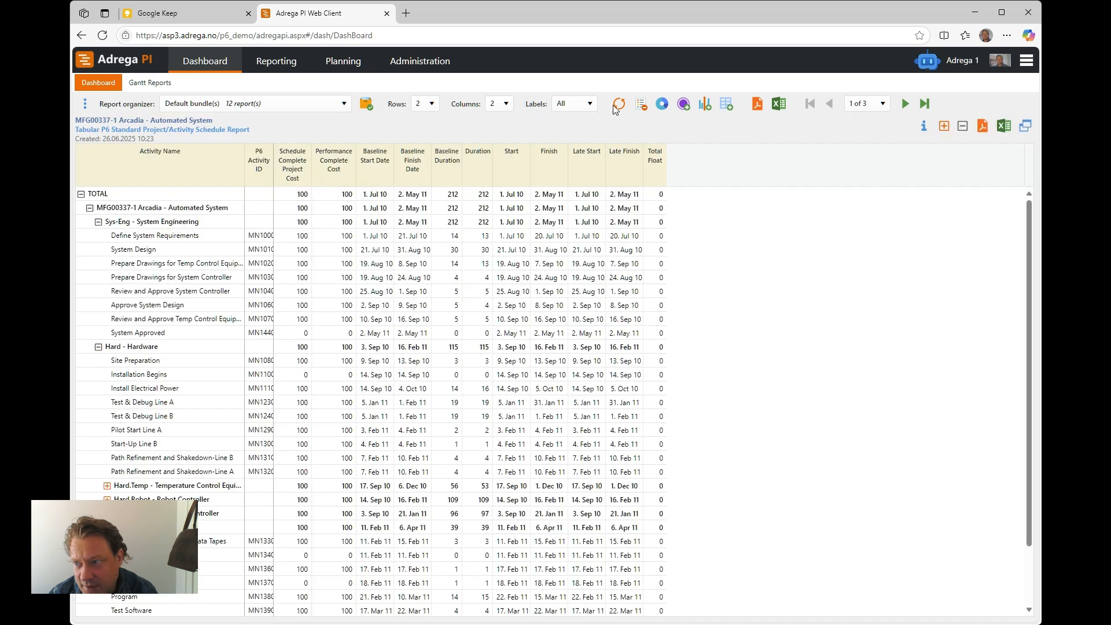
left_click(1022, 127)
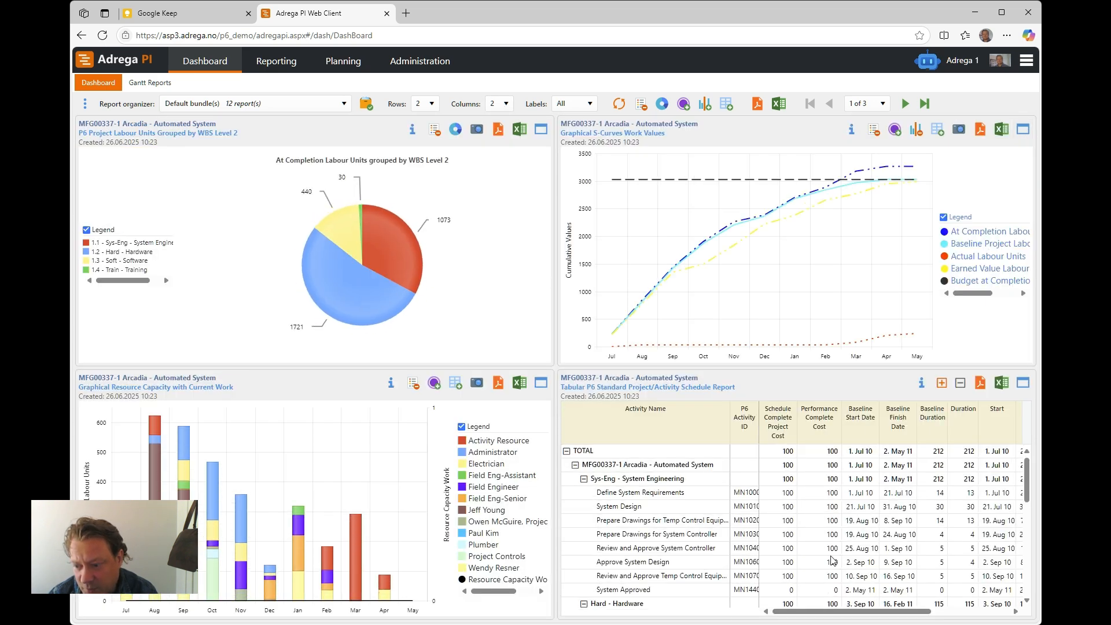
mouse_move(847, 614)
left_mouse_down()
mouse_move(932, 617)
mouse_move(854, 617)
left_mouse_up()
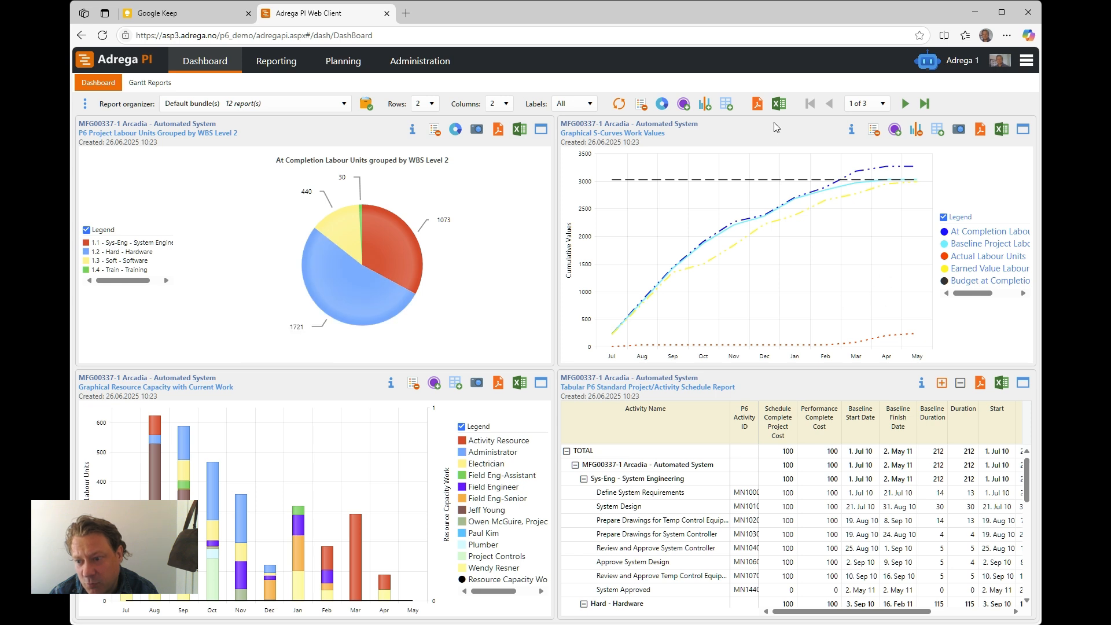
Export the dashboard reports to PDF and look through the pages of the generated document.
left_click(757, 104)
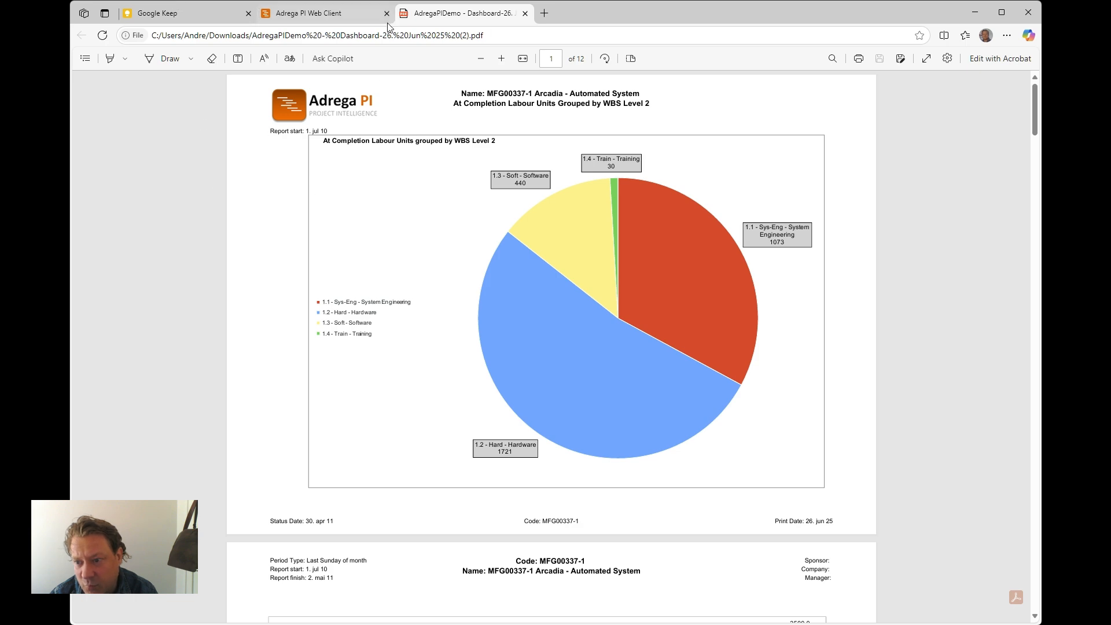
scroll(895, 195, "down", 10)
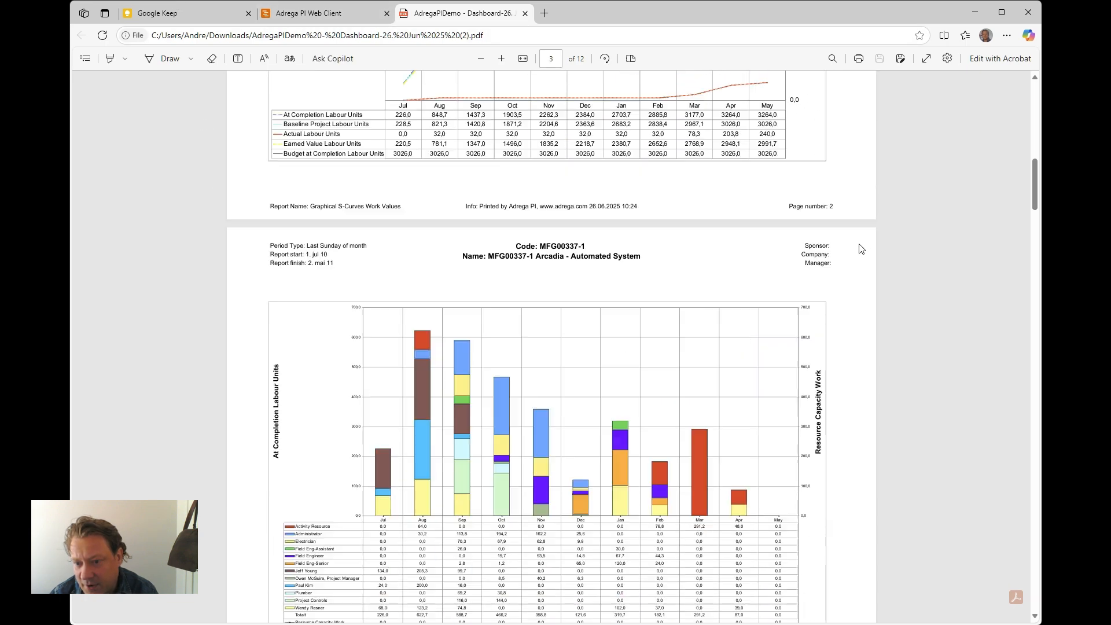
scroll(861, 249, "down", 10)
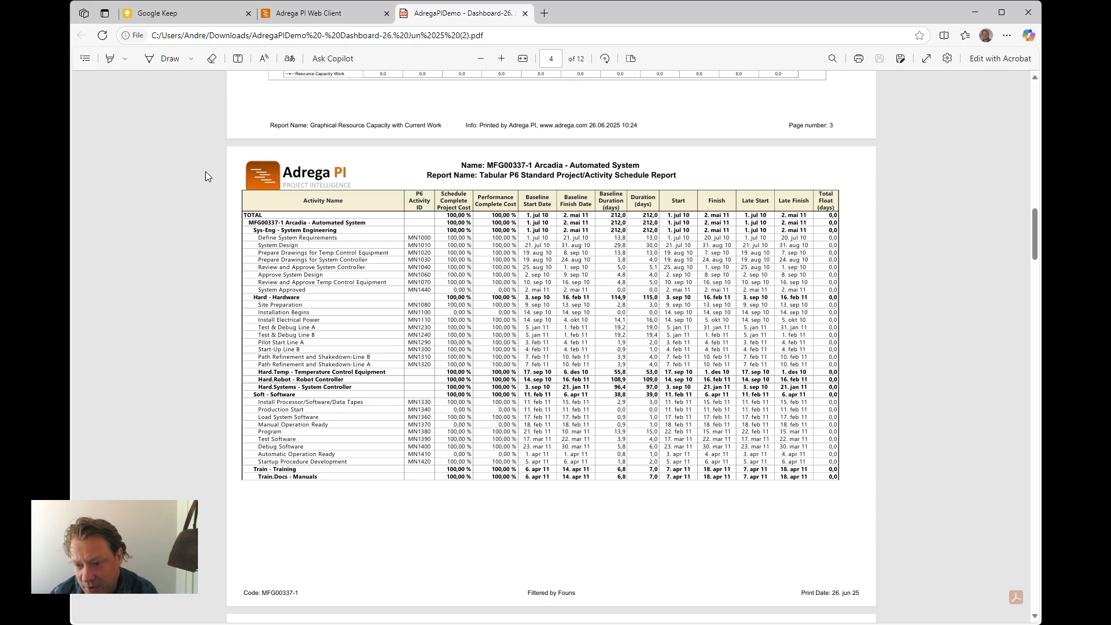
scroll(514, 354, "down", 15)
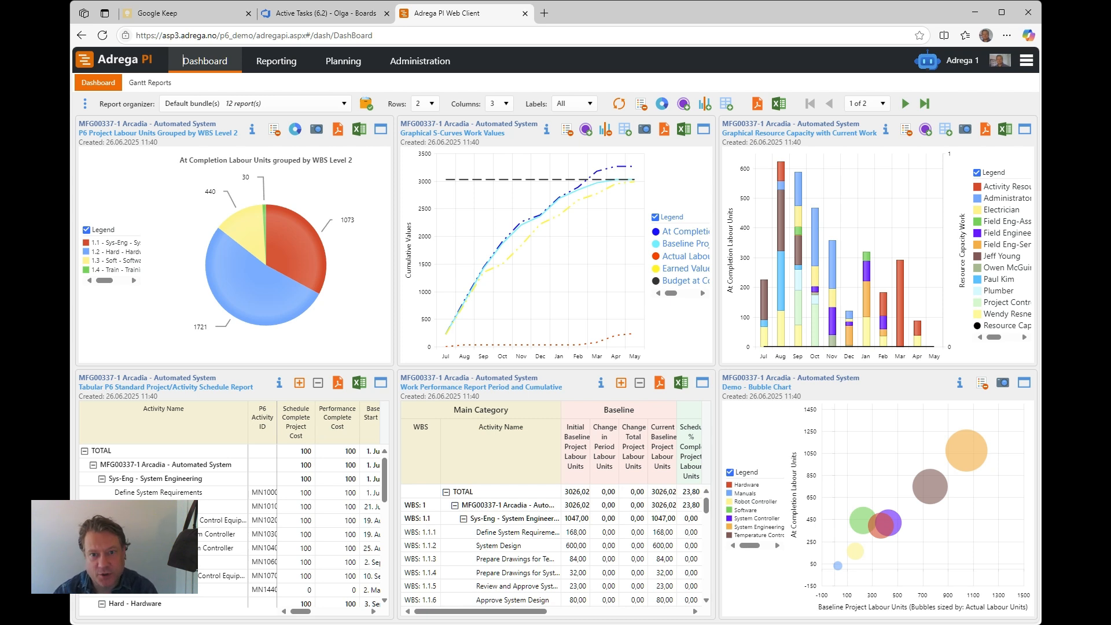
Start a Quick Import from P6 in the Planning project list and upload MFG00925 Melrose June11 With Baselines r16.2 (1).xml.
left_click(343, 67)
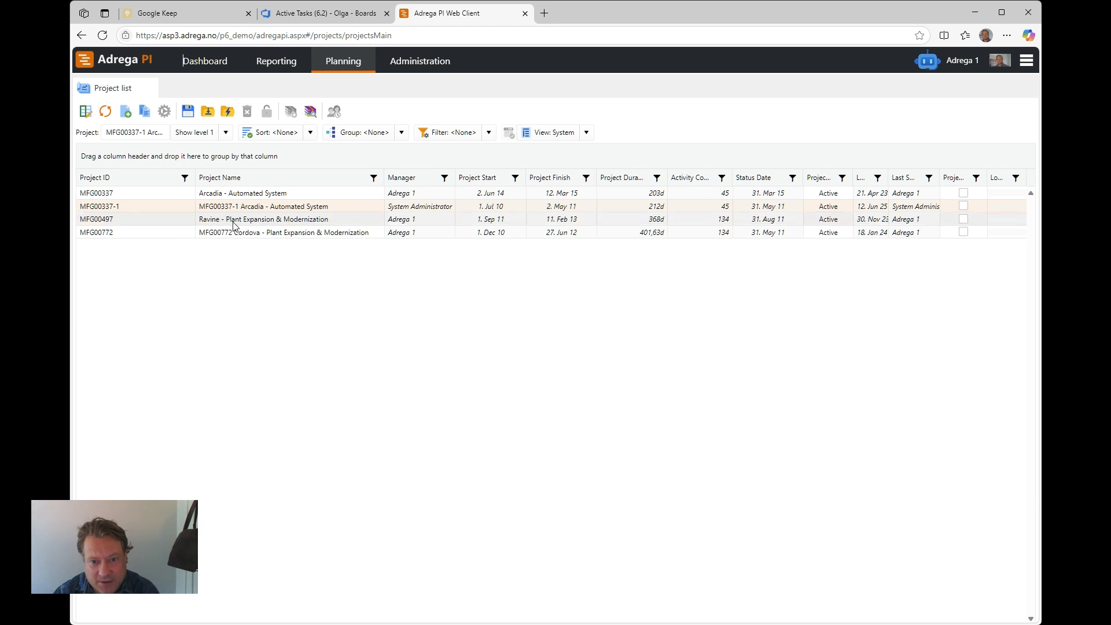
left_click(228, 118)
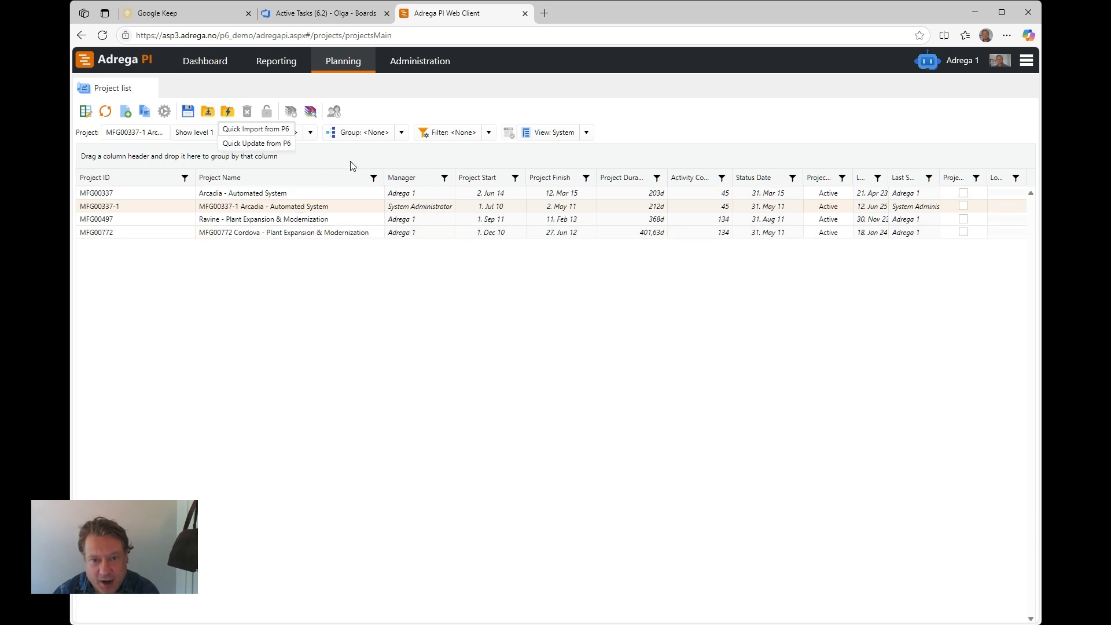
left_click(263, 139)
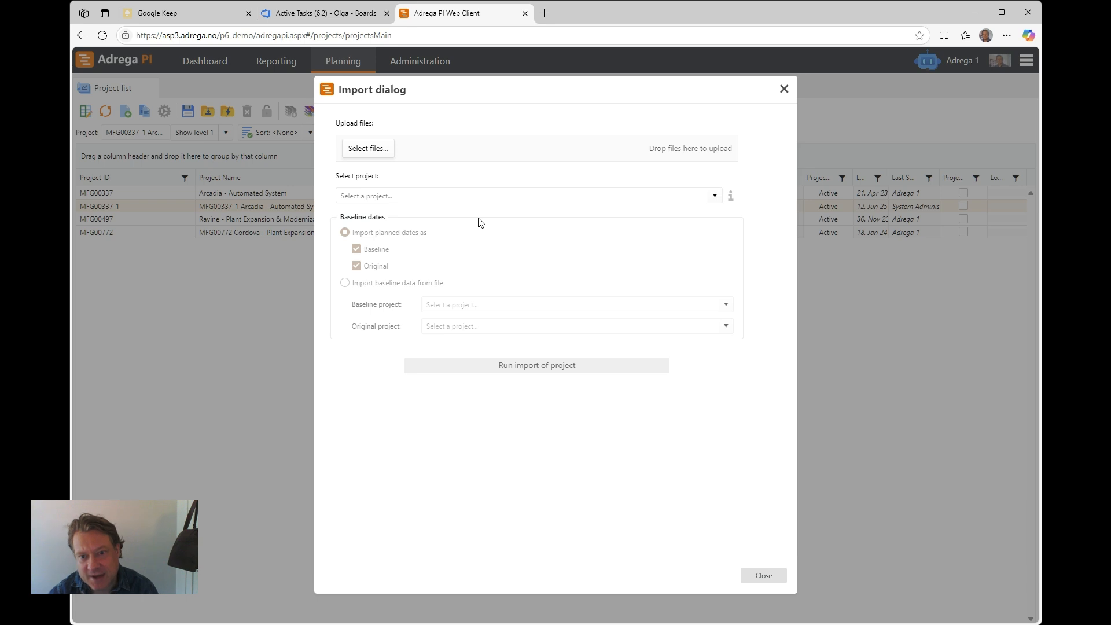
left_click(366, 149)
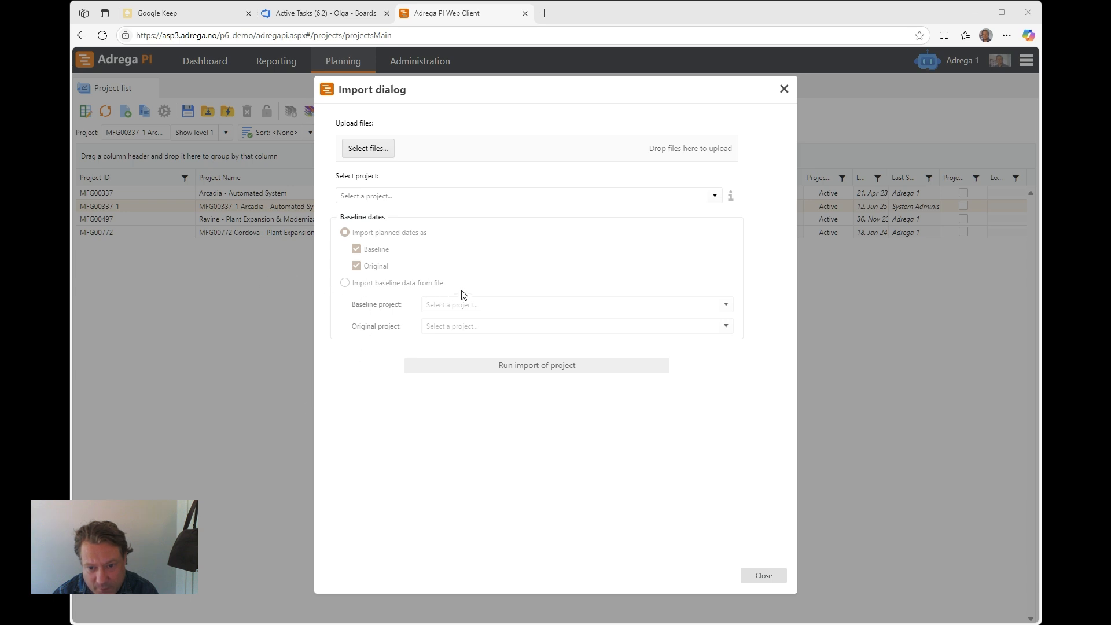
left_click(859, 498)
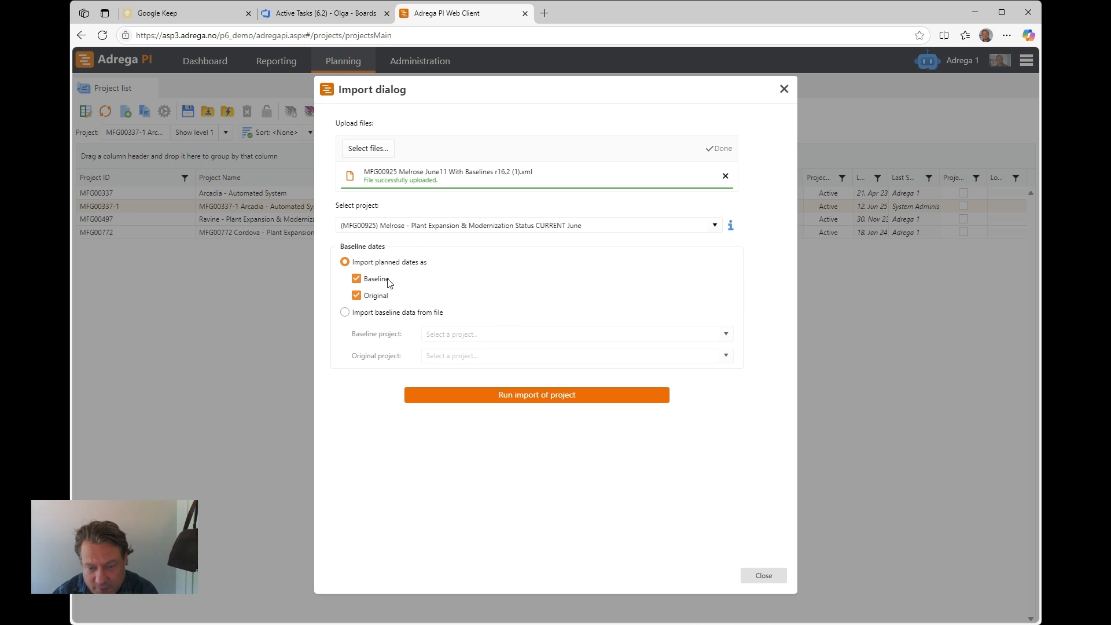
Import baseline data from file, using Melrose Baseline 2 Current Baseline as baseline project and Baseline 1 Original as original project.
left_click(346, 314)
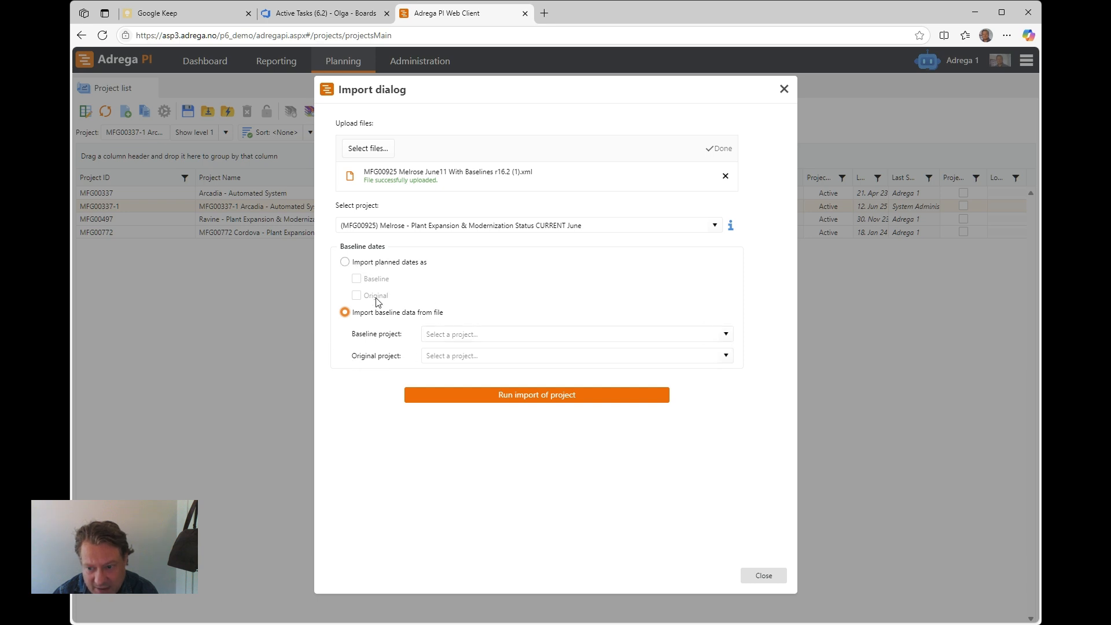
left_click(726, 336)
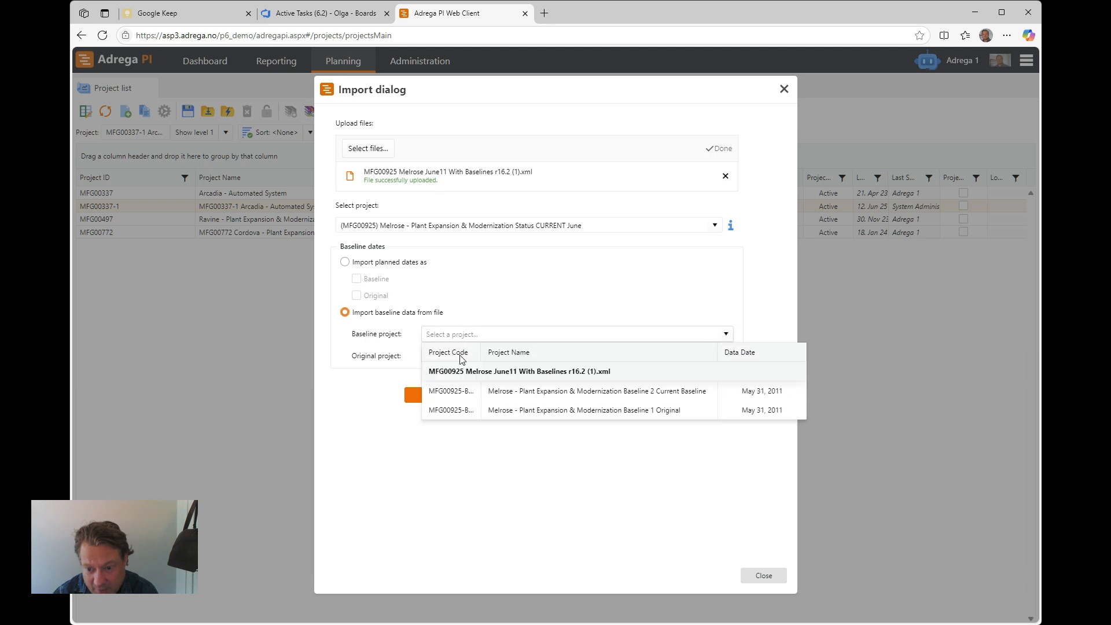
left_click(684, 393)
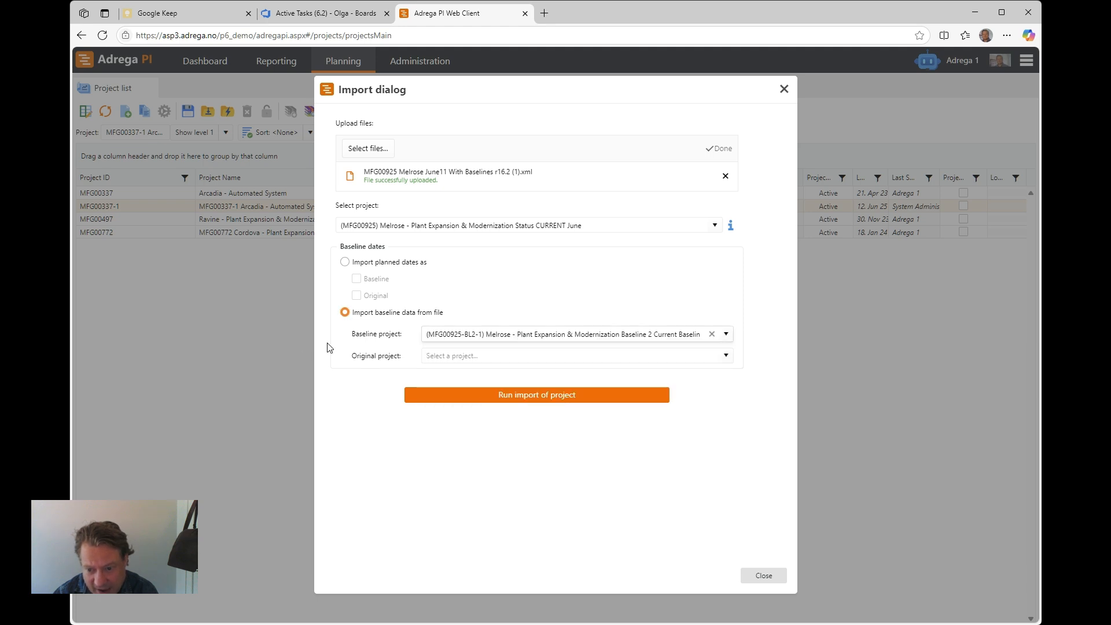
left_click(726, 355)
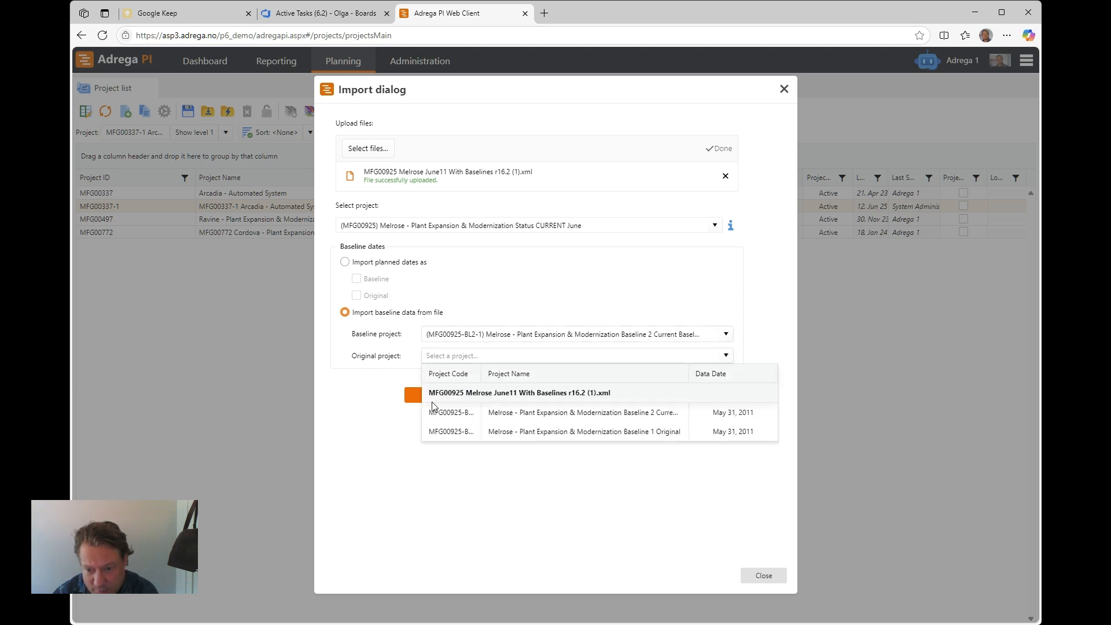
left_click(546, 429)
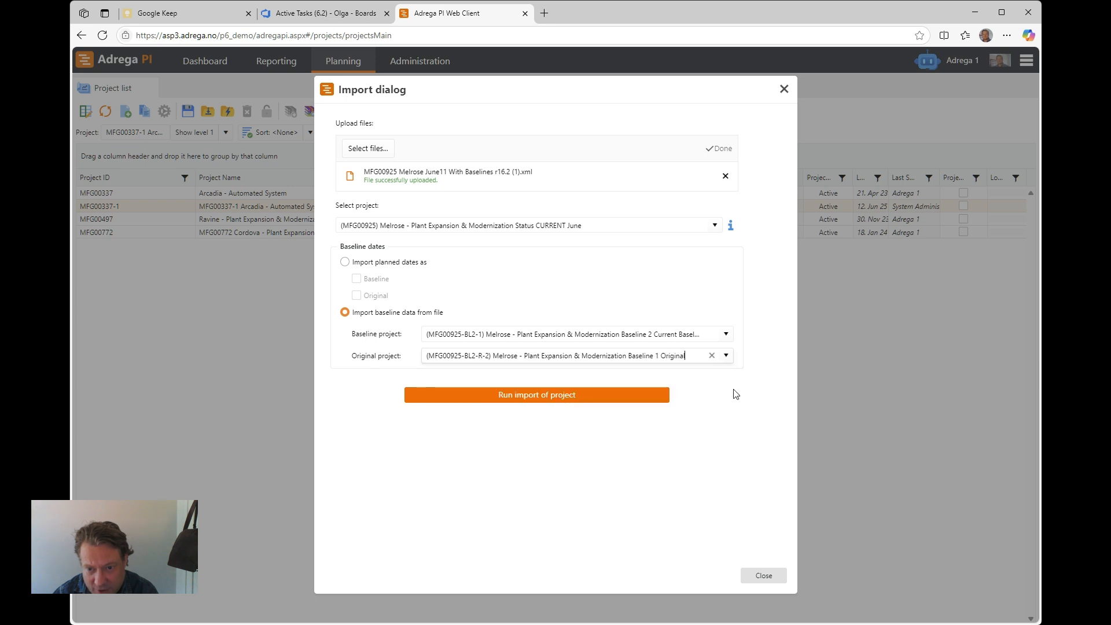
Run the import with MFG00925 Melrose Status CURRENT June as the project, close the import dialog and select the imported Melrose project.
left_click(715, 225)
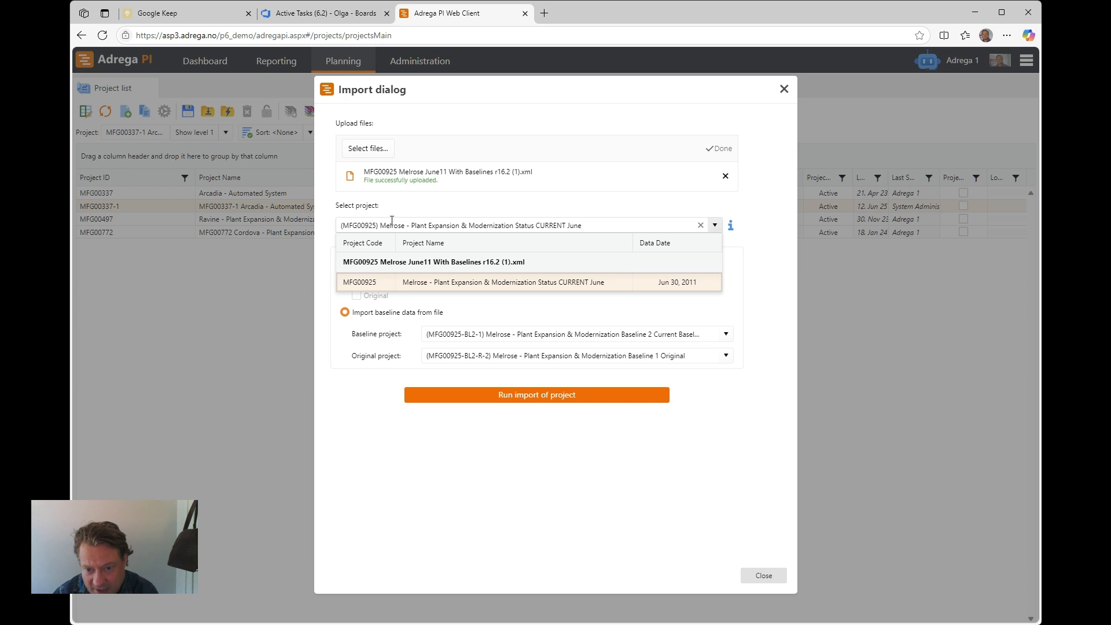
left_click(643, 289)
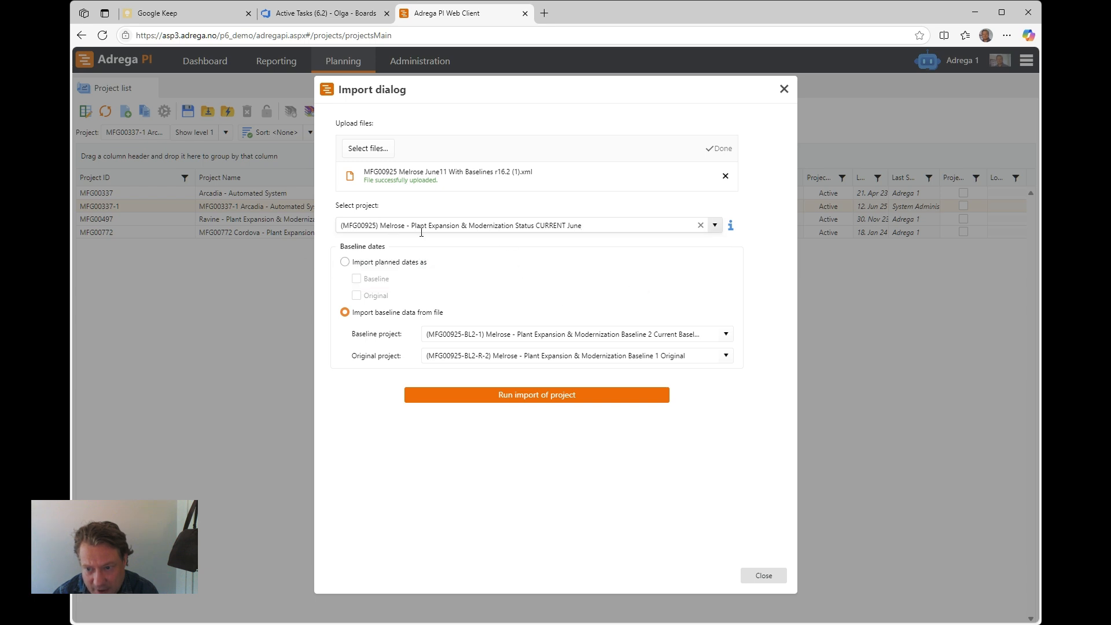
left_click(789, 355)
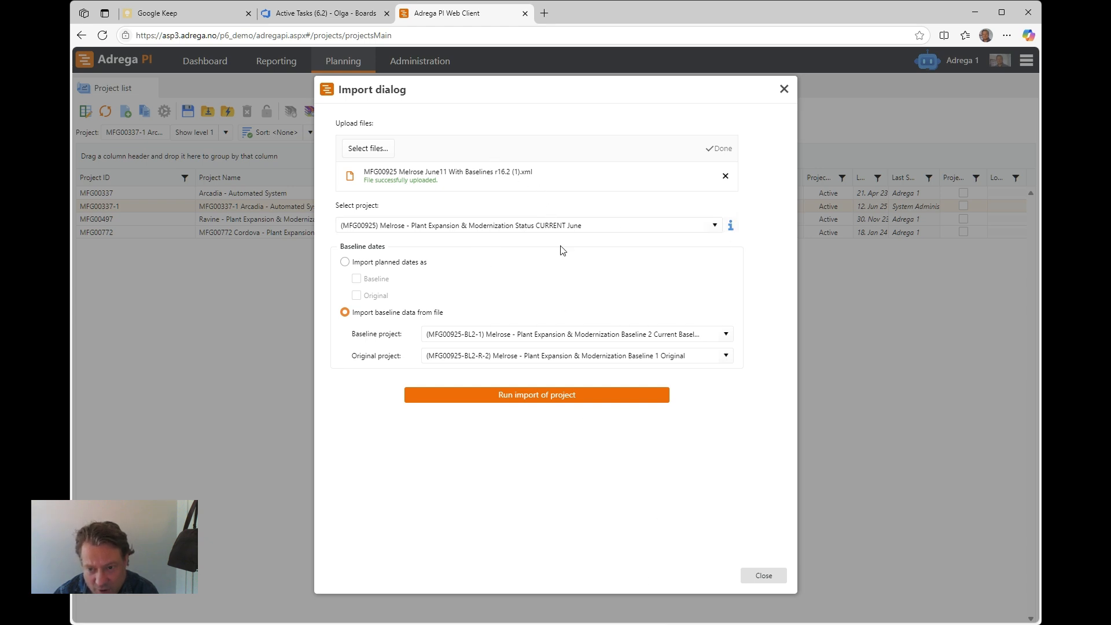
left_click(543, 399)
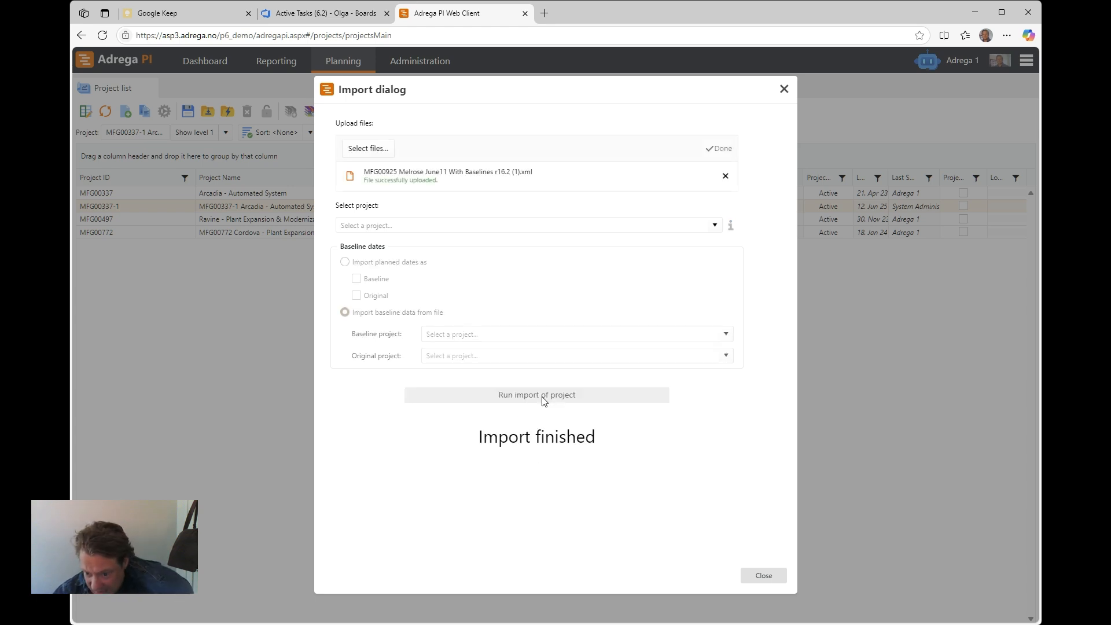
left_click(760, 576)
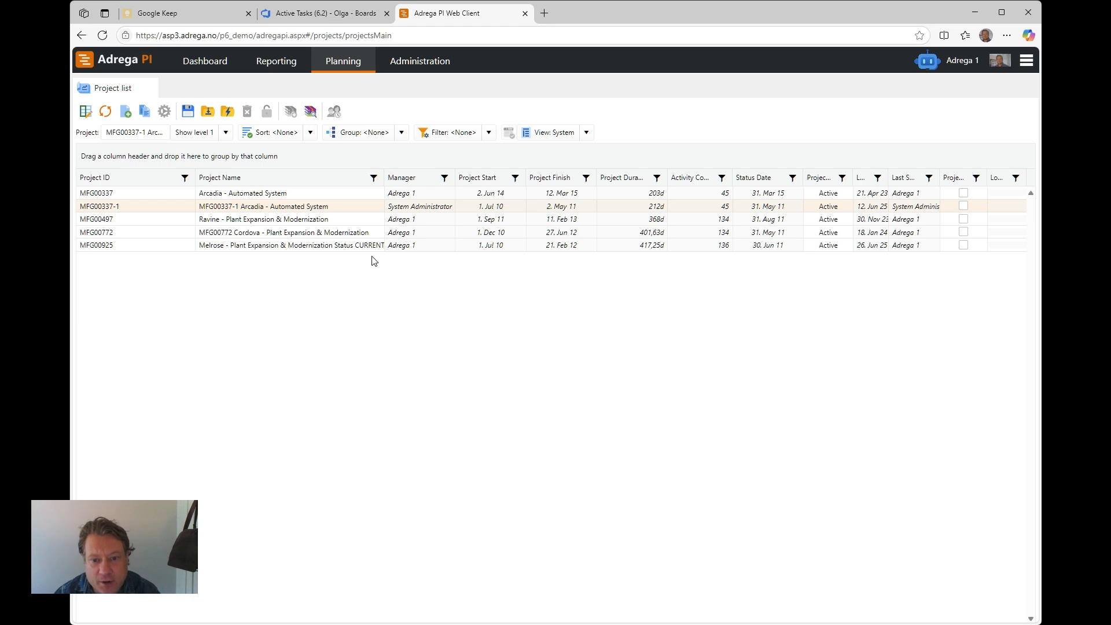
left_click(349, 249)
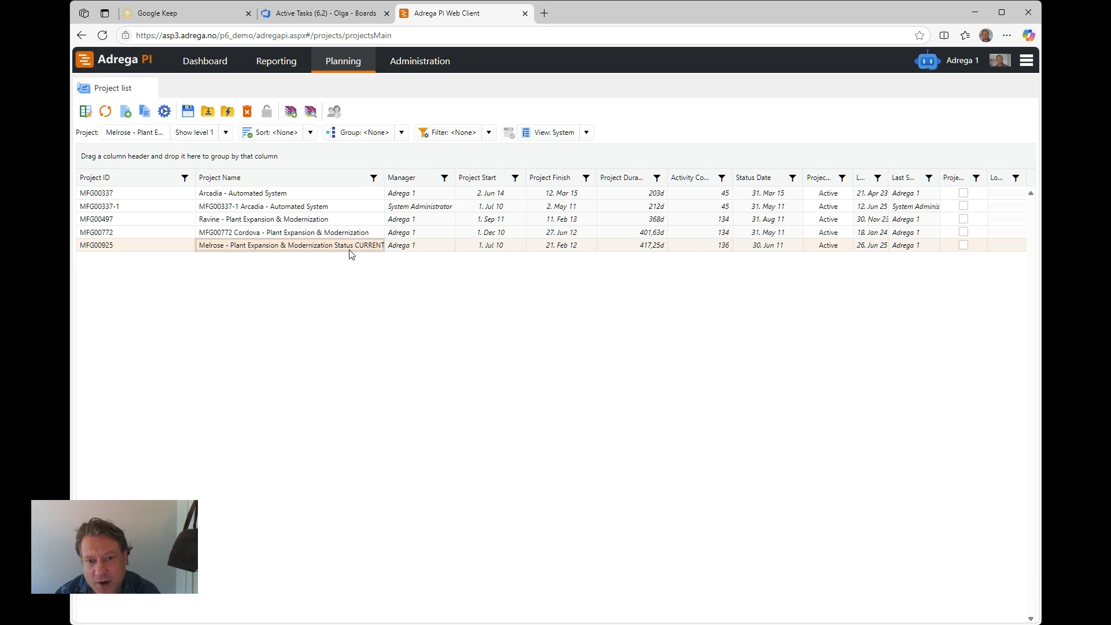
Start the Import wizard, choose to update the selected MFG00925 project using a Primavera P6 XML, and accept the project properties.
key("Tab")
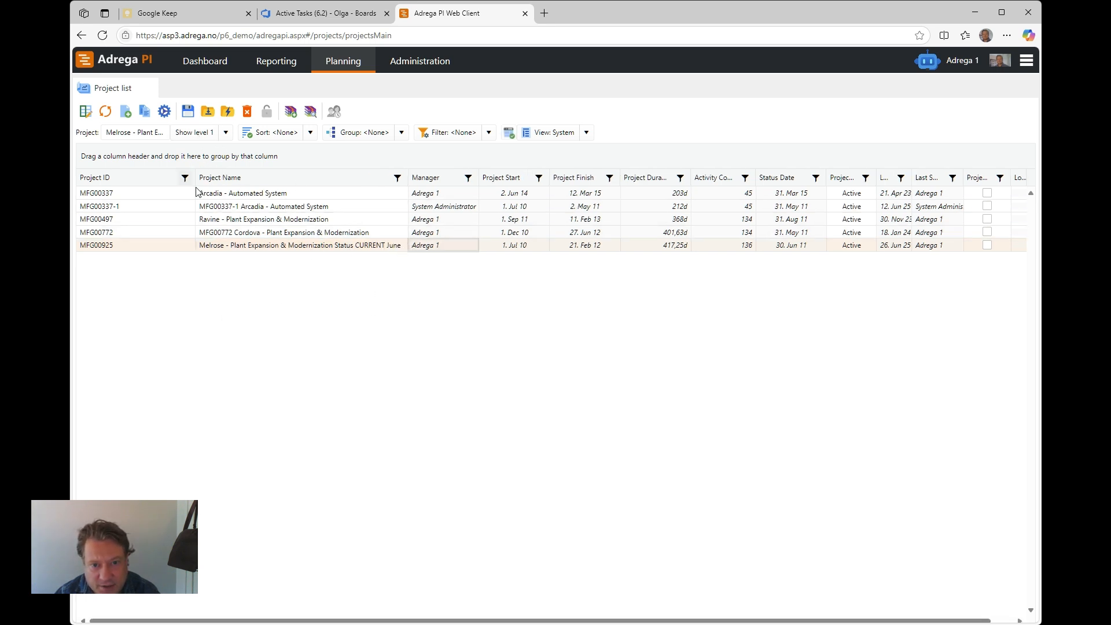
left_click(206, 114)
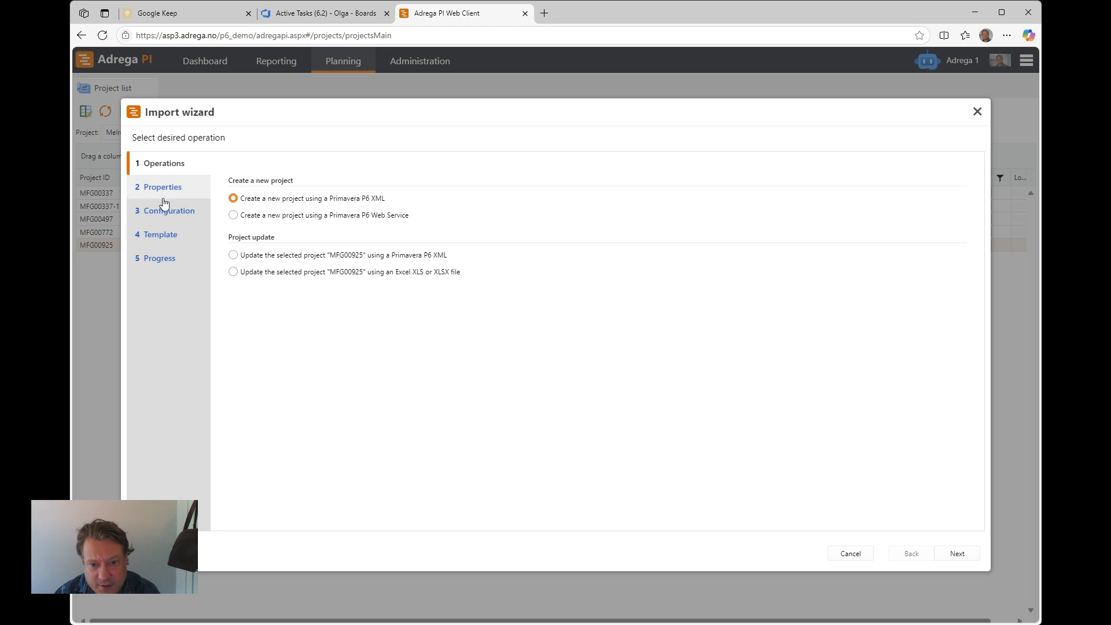
left_click(324, 258)
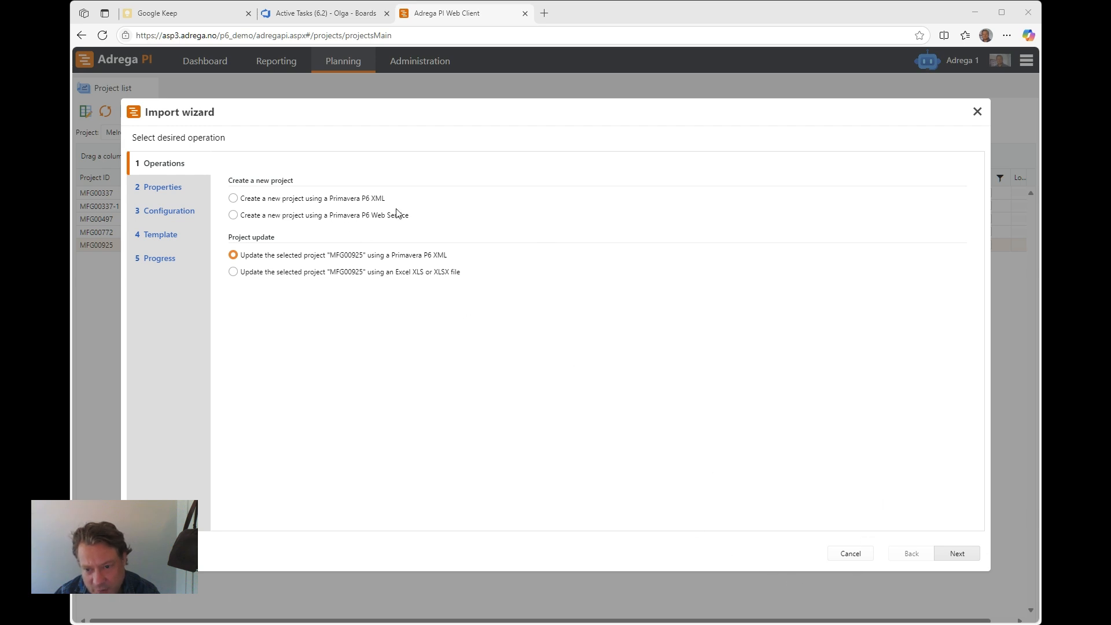
left_click(871, 497)
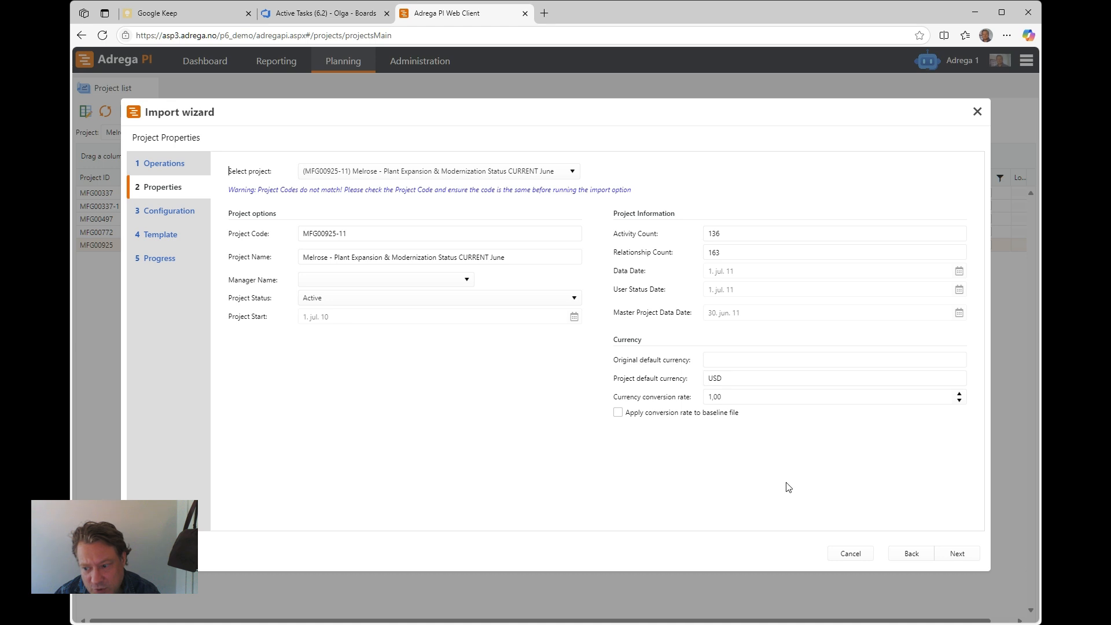
left_click(956, 552)
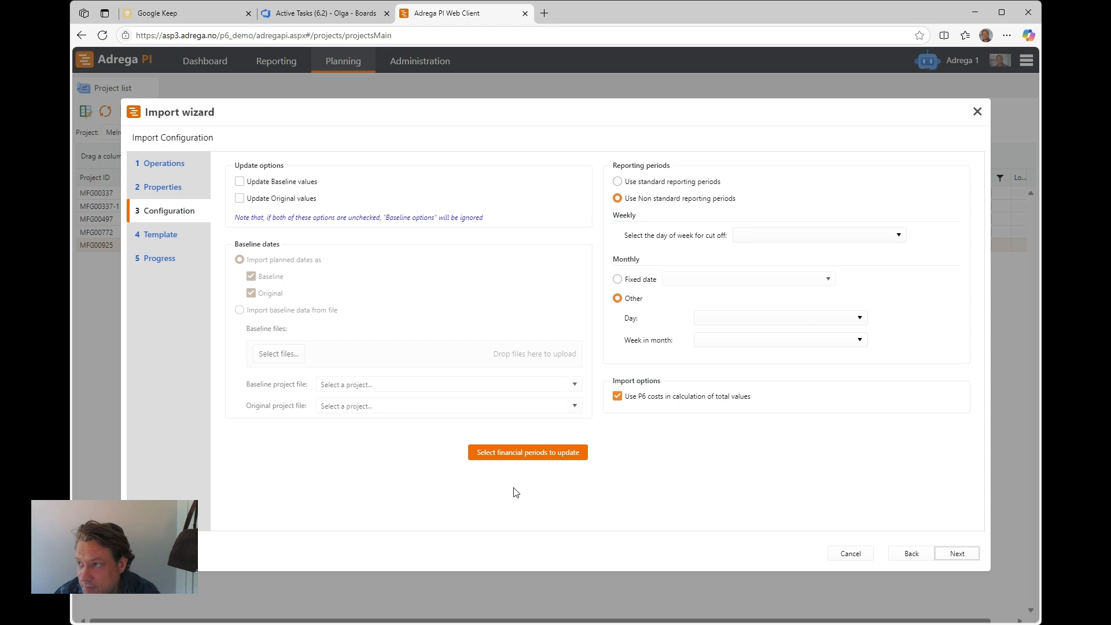
Try selecting financial periods 2011-06-01 and 2011-03-01 to update, clear both, and close the period selection.
left_click(515, 456)
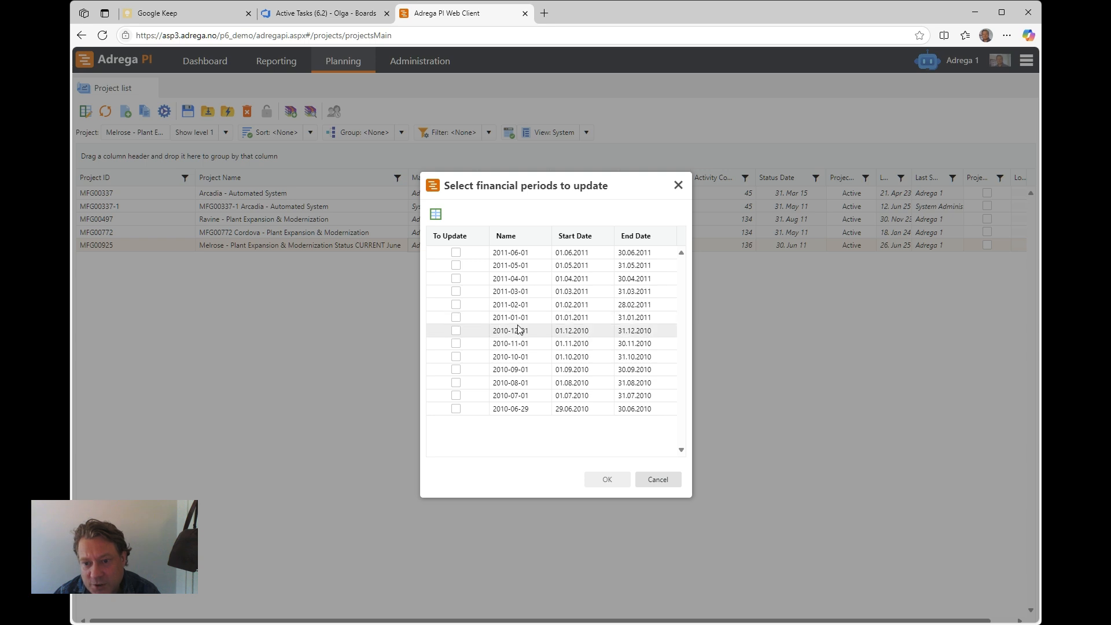
left_click(456, 253)
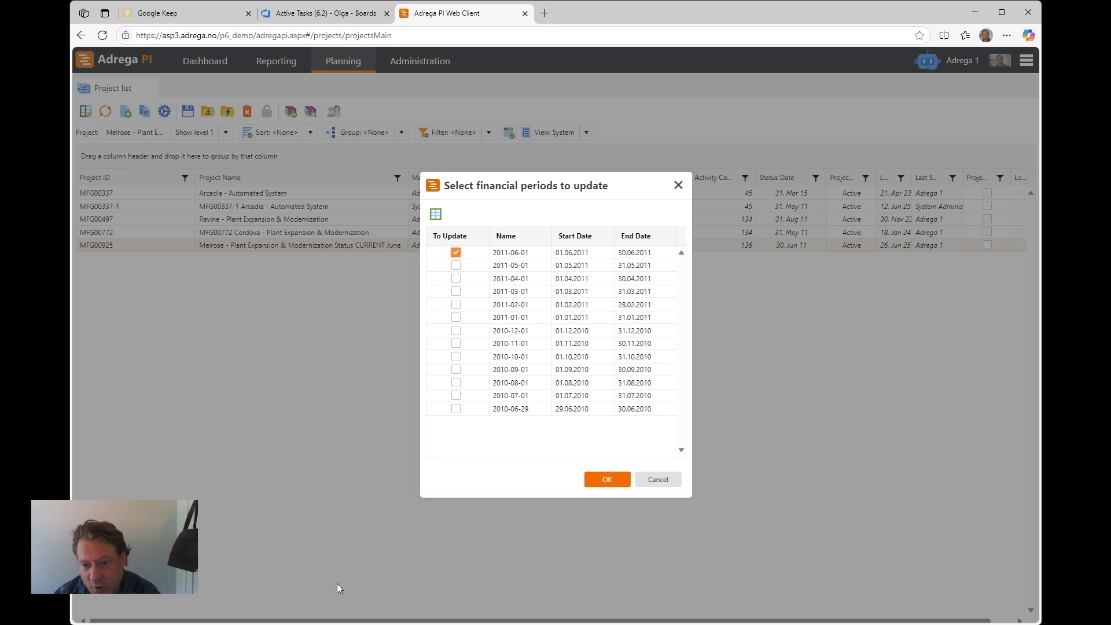
left_click(456, 252)
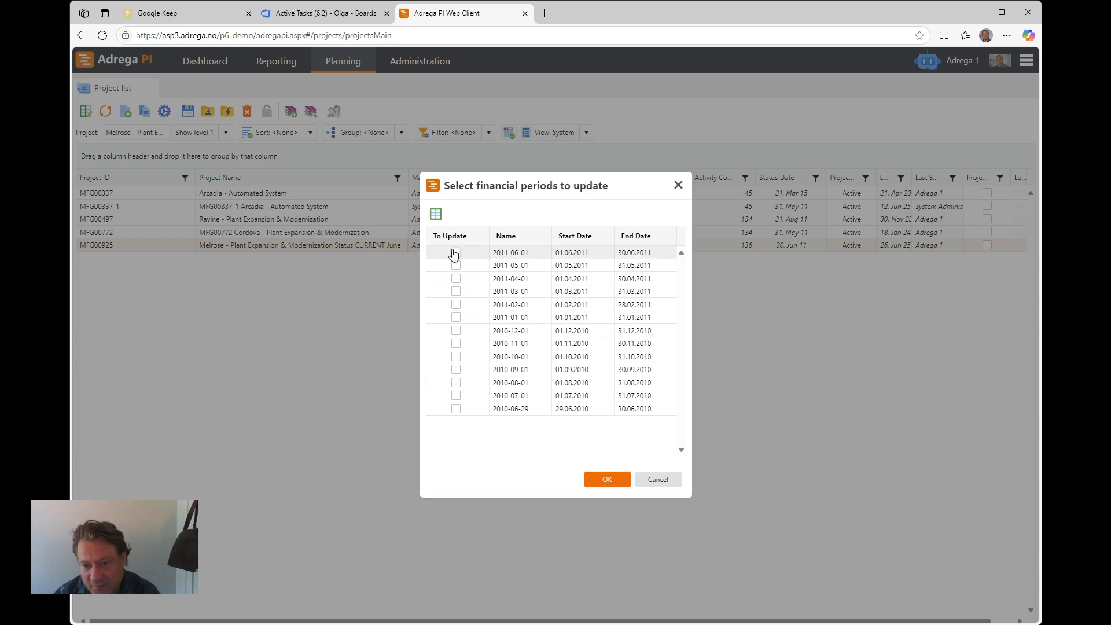
left_click(456, 291)
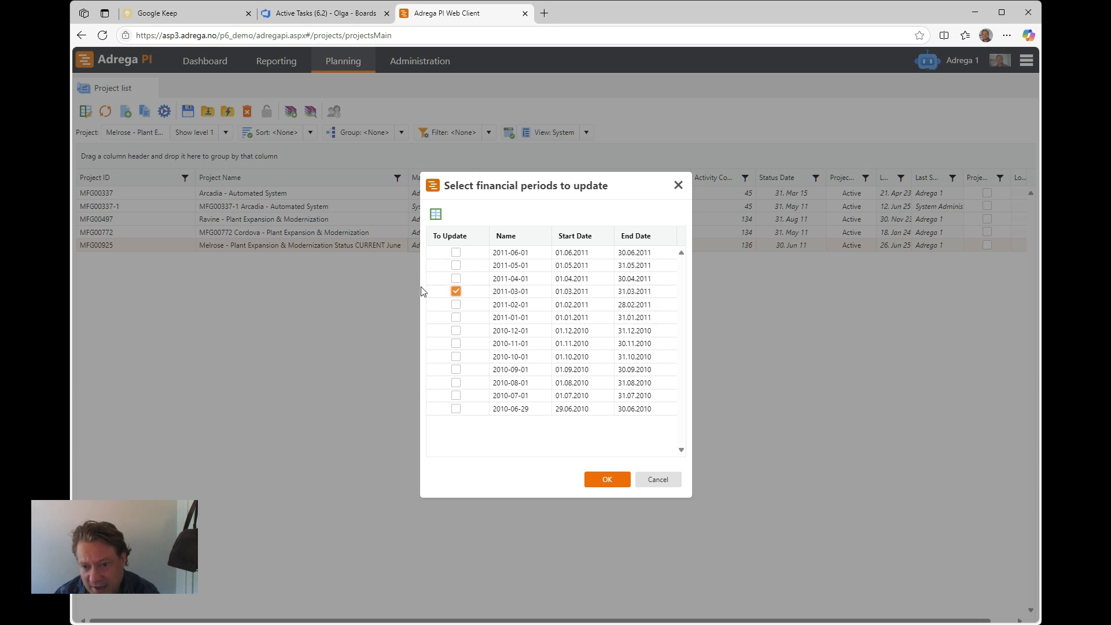
left_click(456, 291)
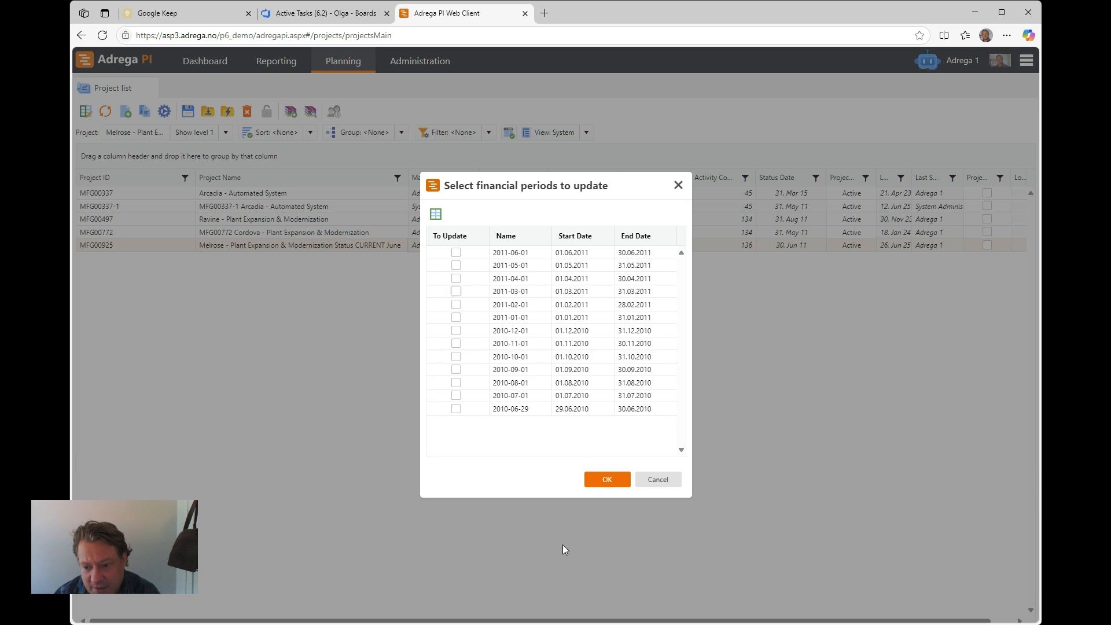
left_click(607, 482)
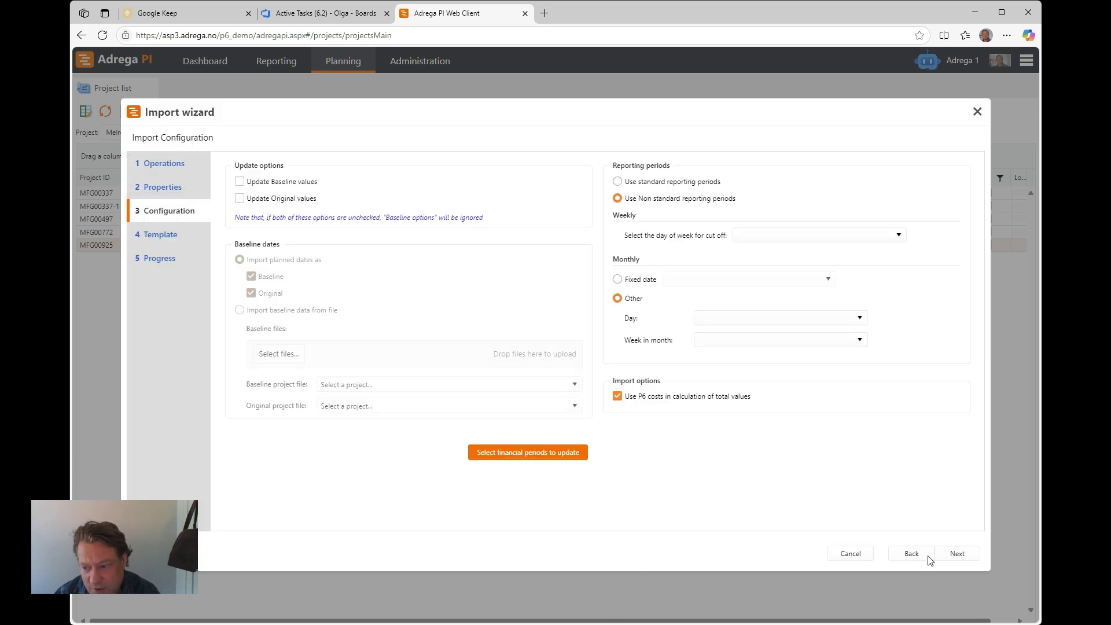
Run the project update with the Default import from P6 Project template and finish the wizard.
left_click(957, 554)
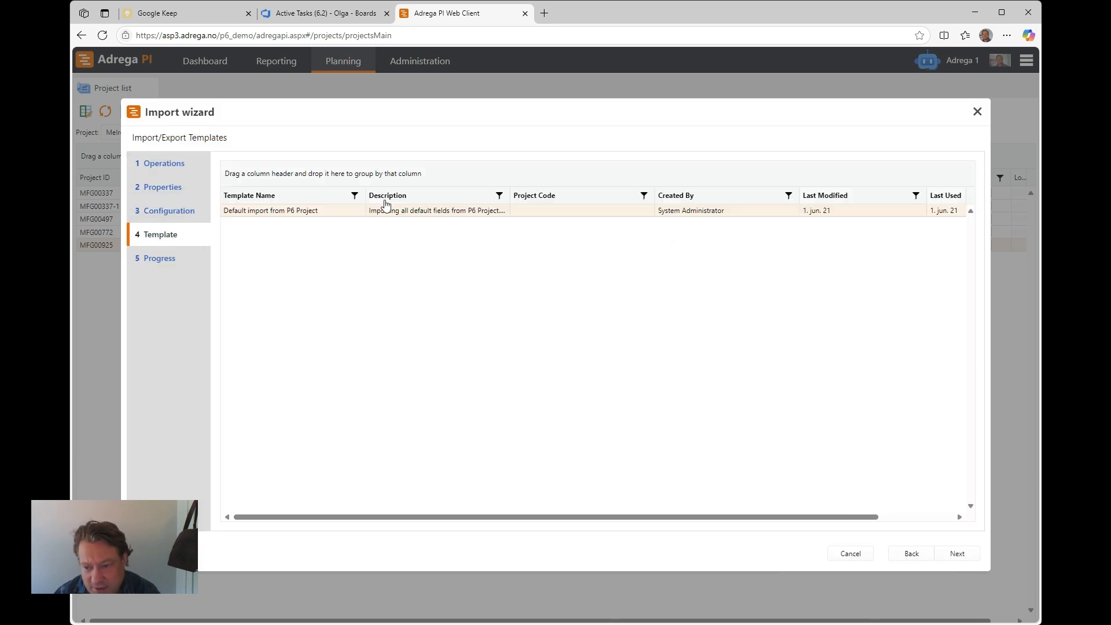
left_click(958, 556)
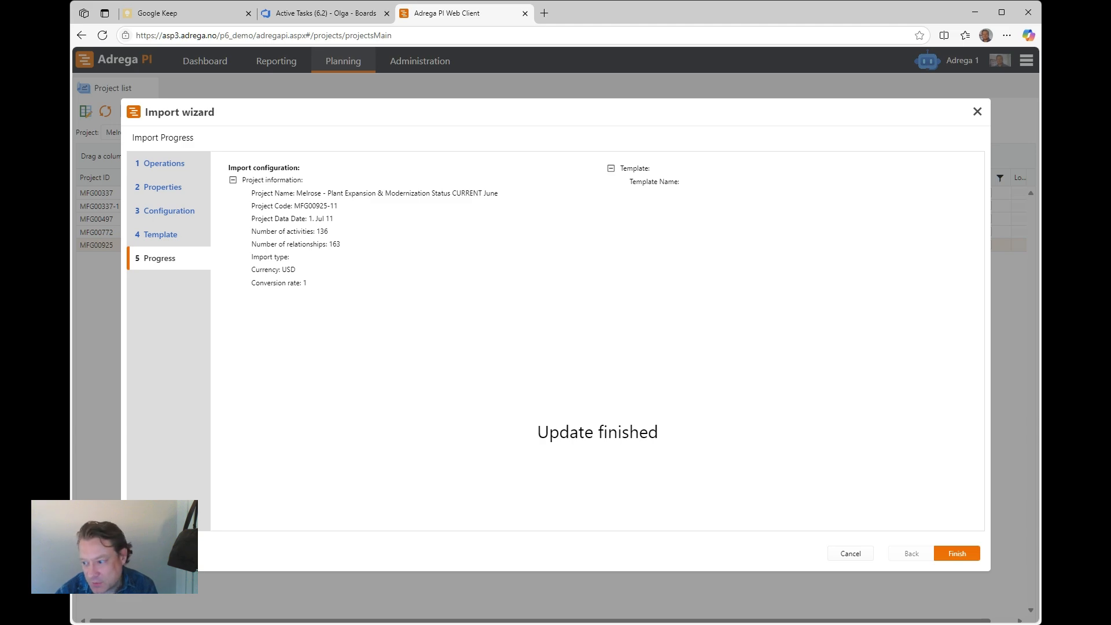
left_click(956, 557)
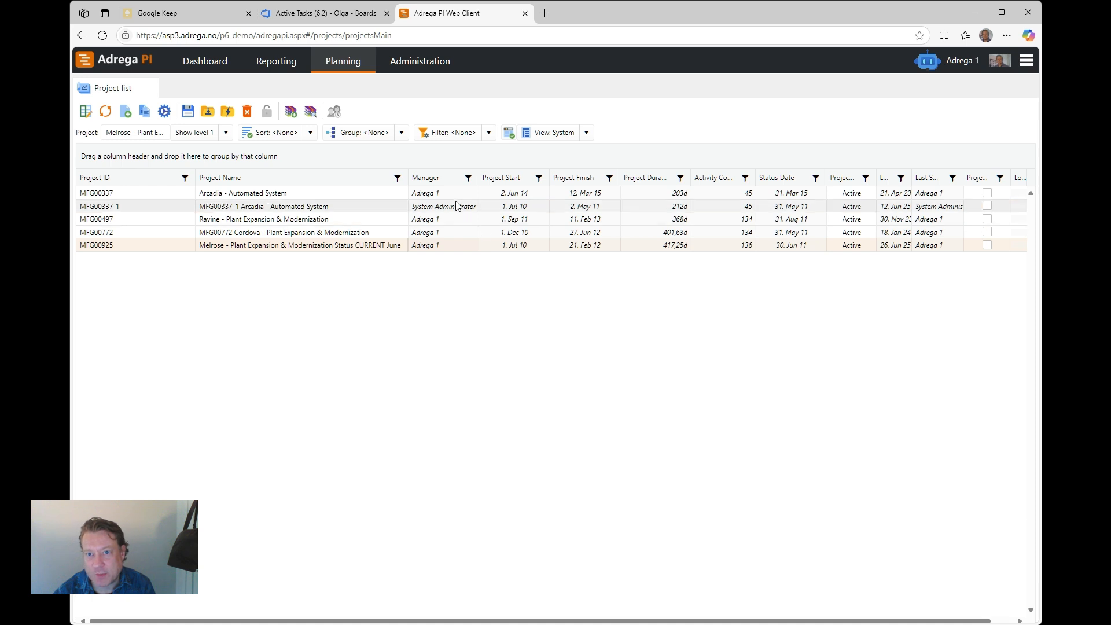
In Reporting, collapse the report templates to level 1 and select the Melrose project.
left_click(282, 64)
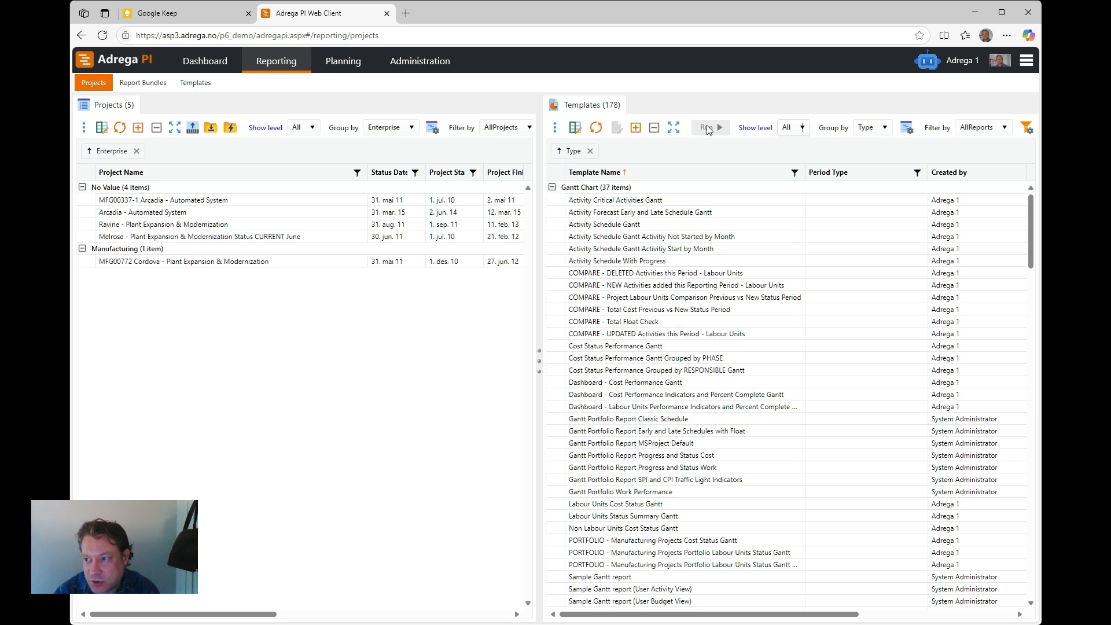
left_click(798, 127)
left_click(788, 162)
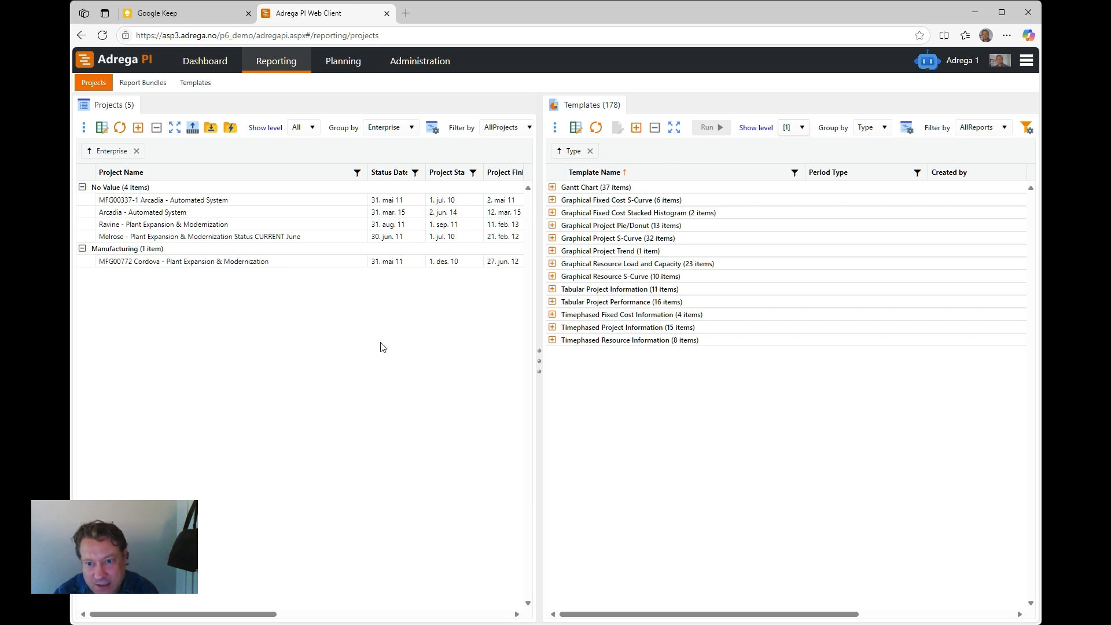
left_click(255, 237)
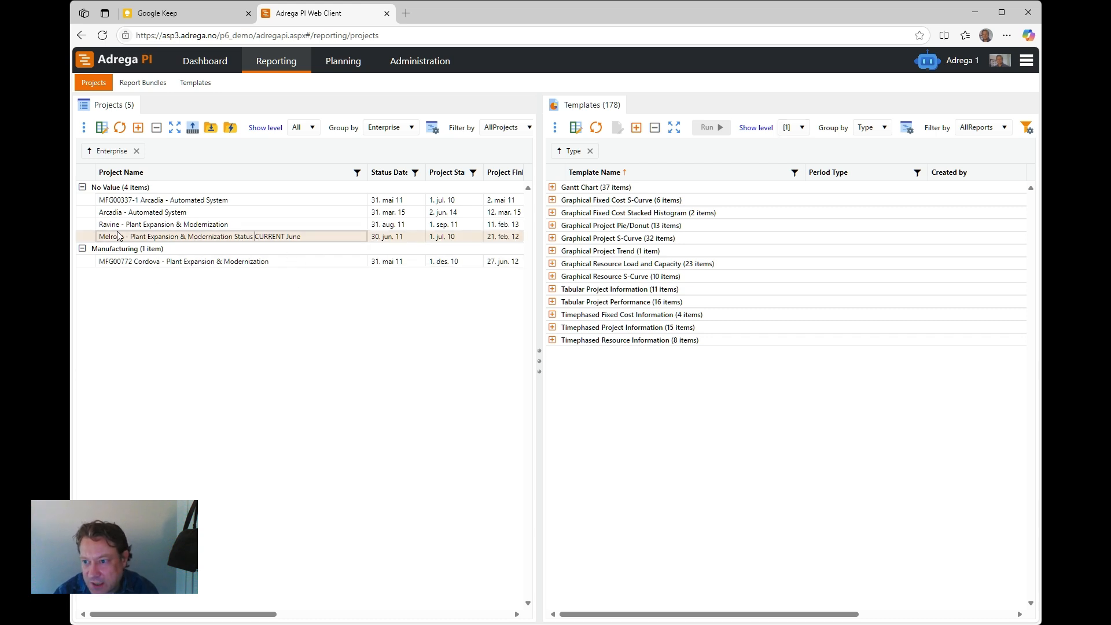
Browse the Graphical Project S-Curve templates and select Labour Units S-Curve Period Last Sunday of the Month (copy).
left_click(552, 238)
scroll(688, 349, "down", 3)
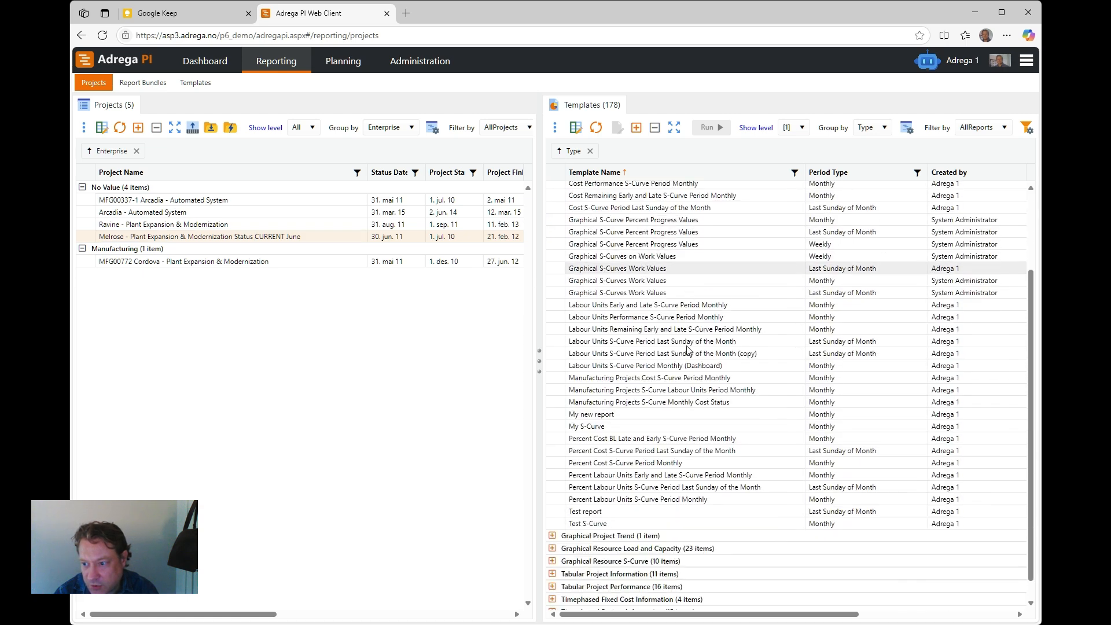
scroll(688, 349, "down", 1)
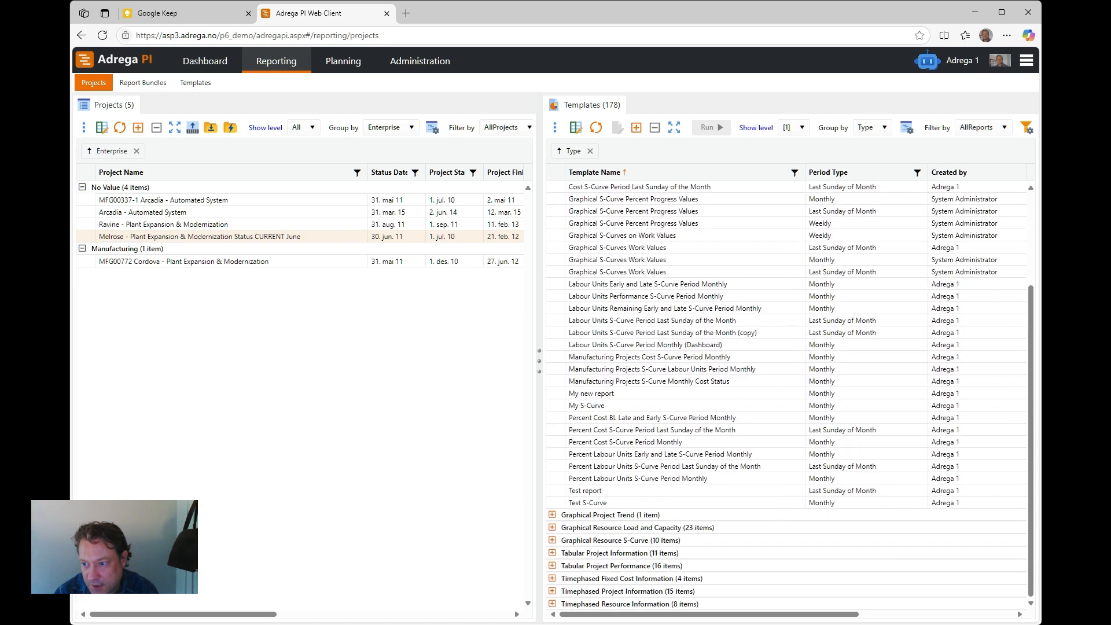
left_click(753, 331)
scroll(619, 258, "up", 4)
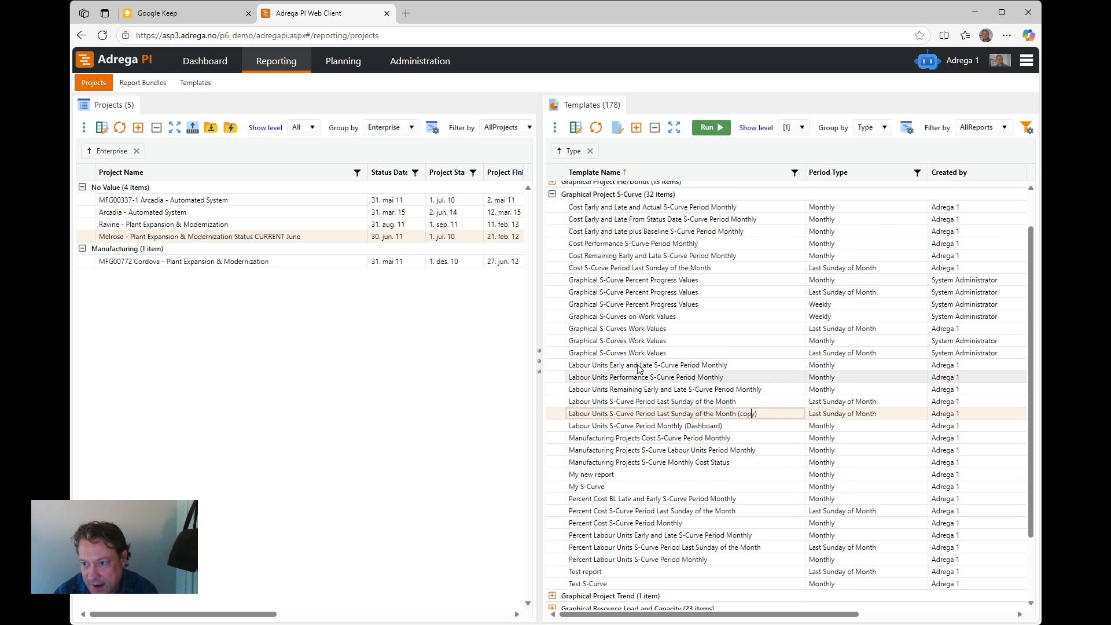
Select Pie Chart Group Level 2 Current Work in the Graphical Project Pie/Donut group and bring up its run options.
left_click(552, 225)
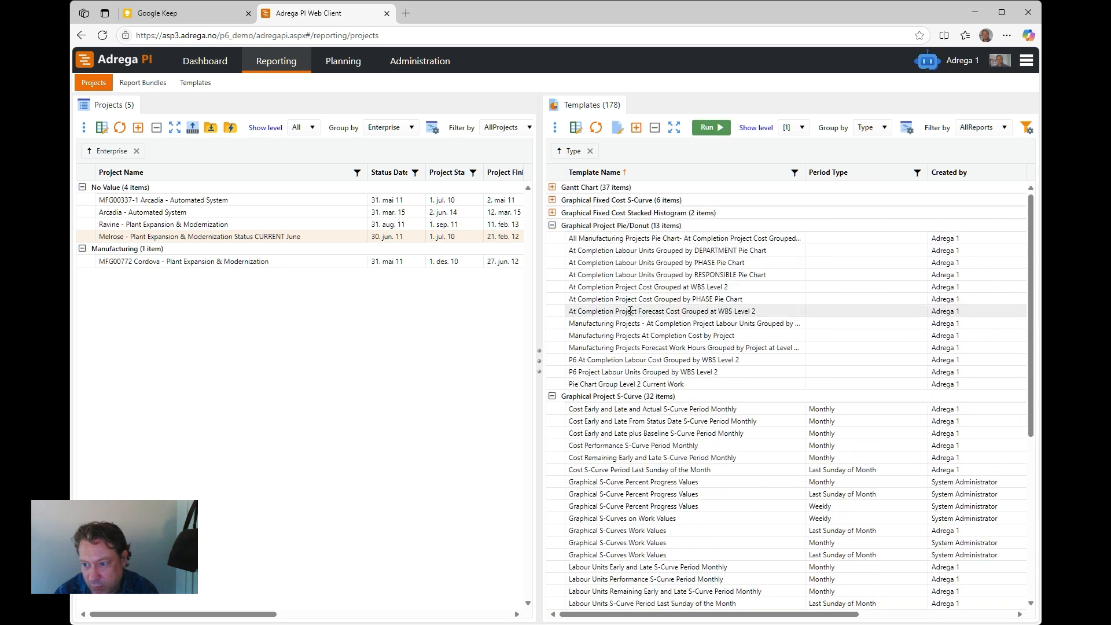
left_click(585, 382)
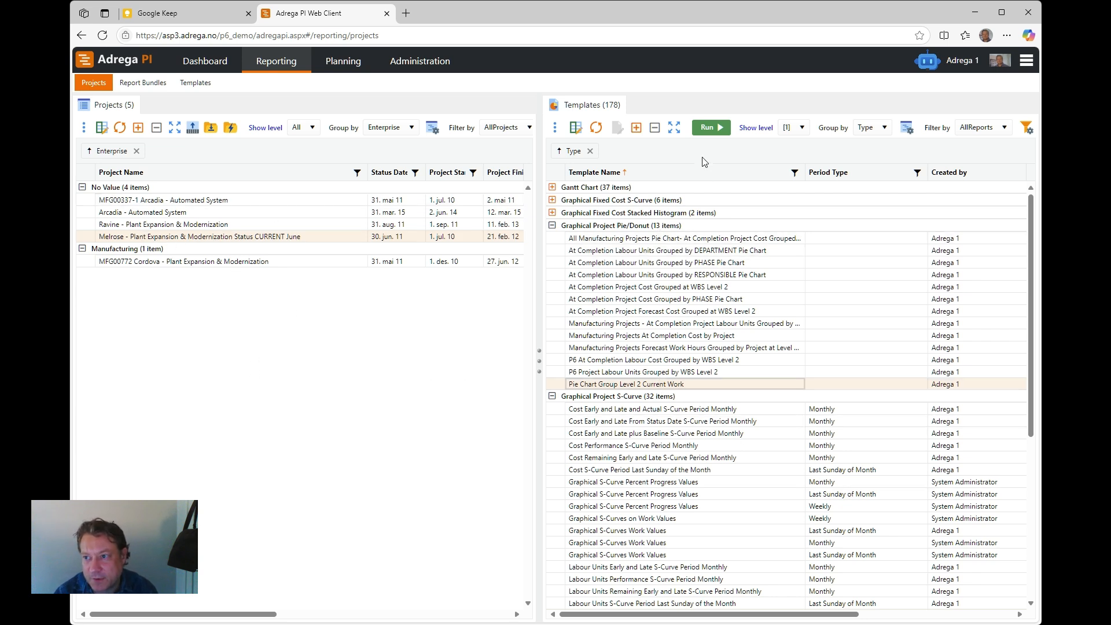
left_click(706, 129)
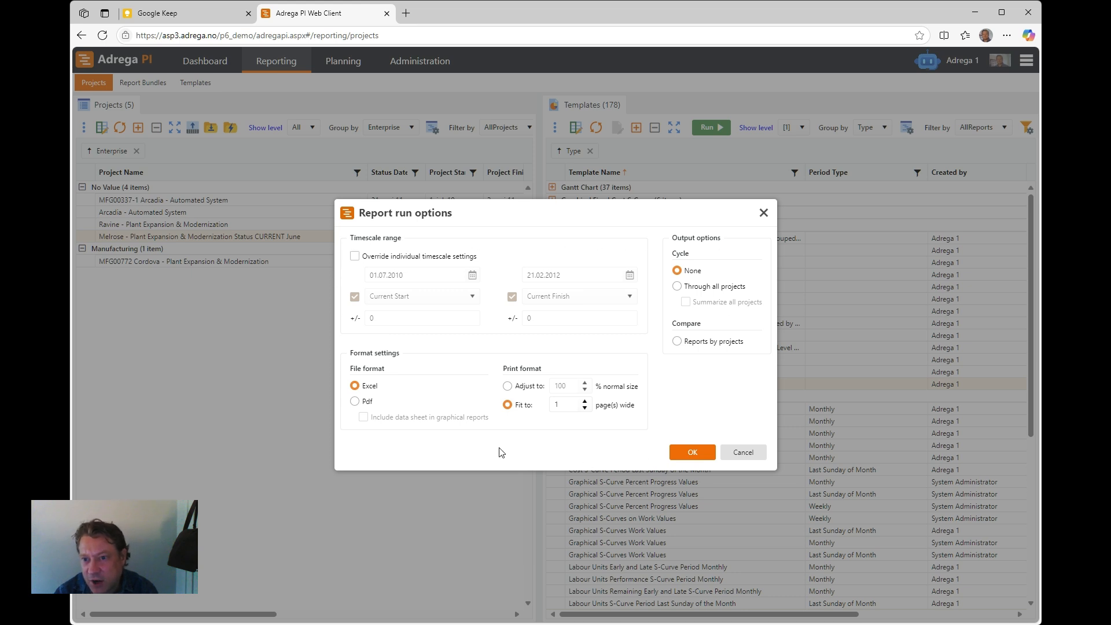
Override the individual timescale settings and set the range finish to Status Date.
left_click(355, 257)
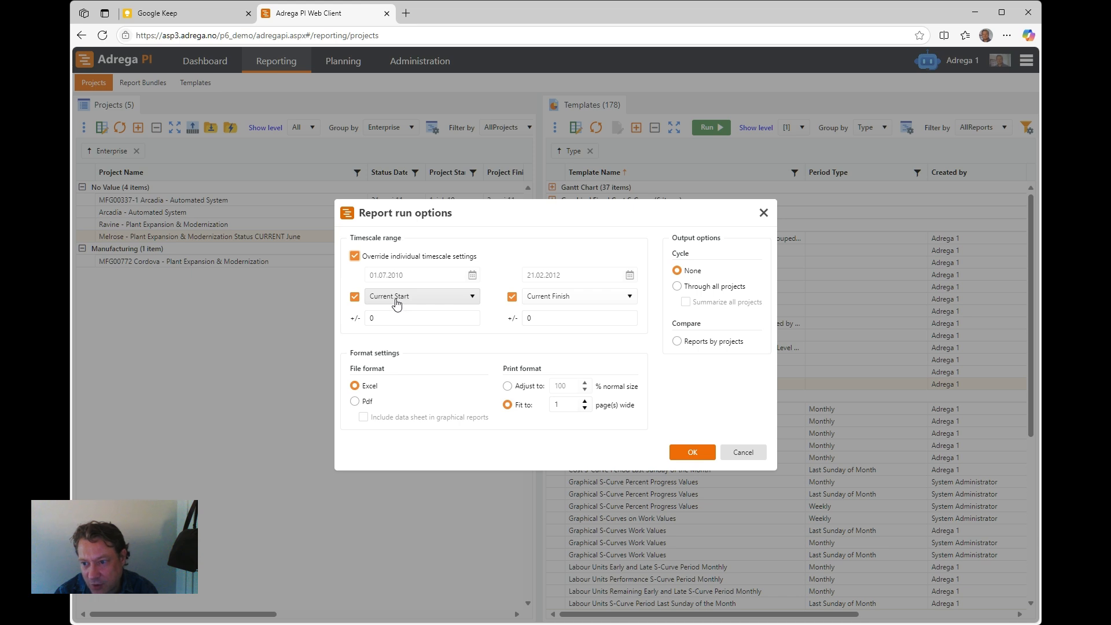
left_click(630, 297)
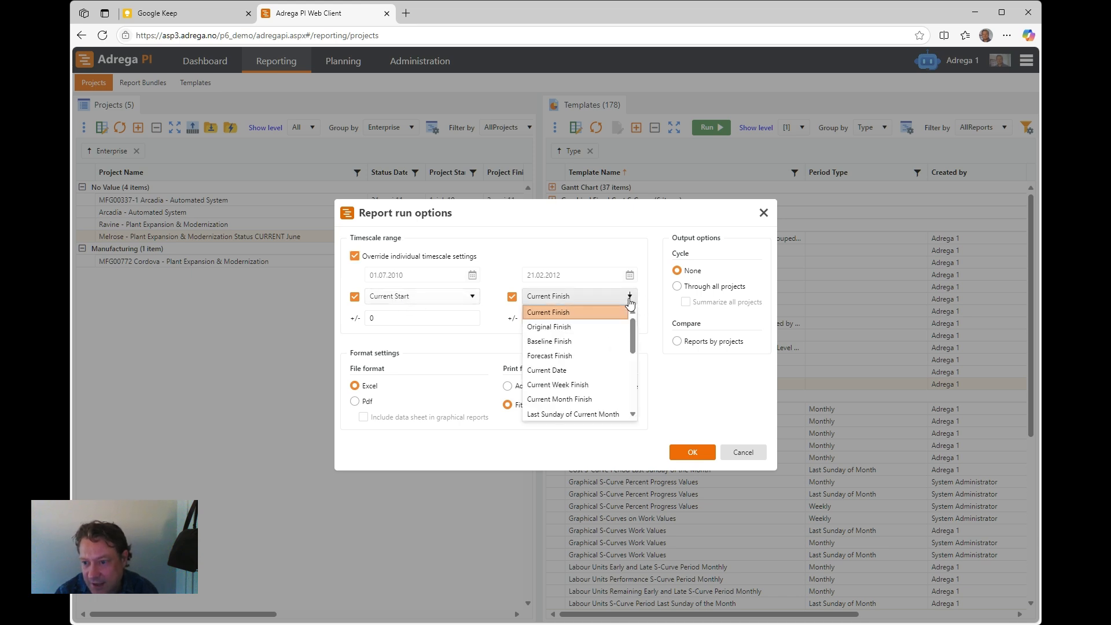
scroll(615, 340, "down", 5)
scroll(613, 411, "up", 4)
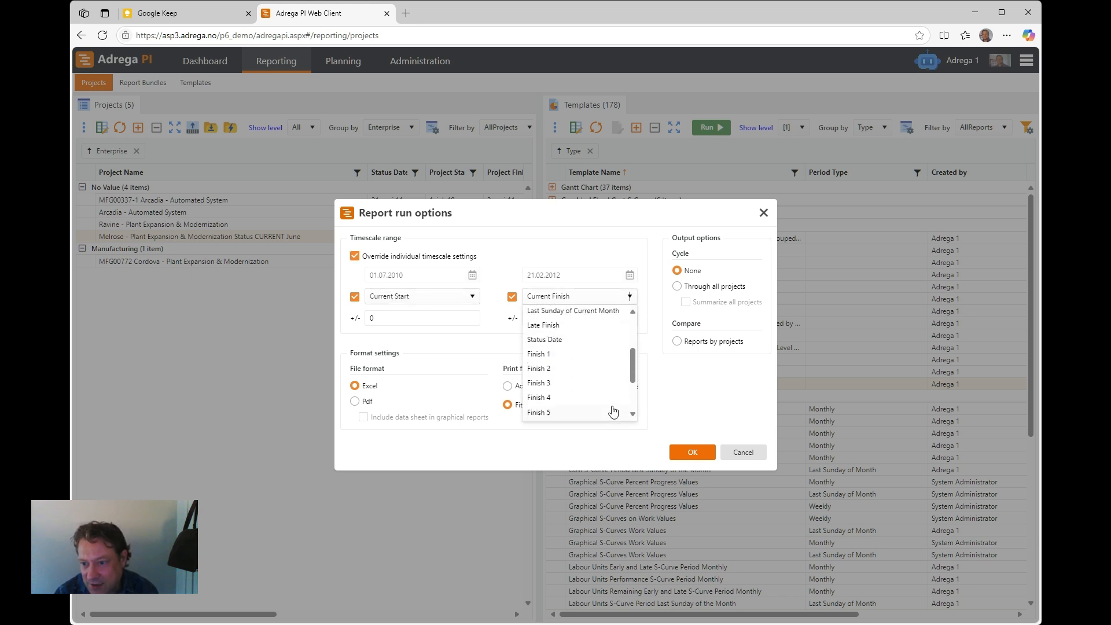
left_click(560, 385)
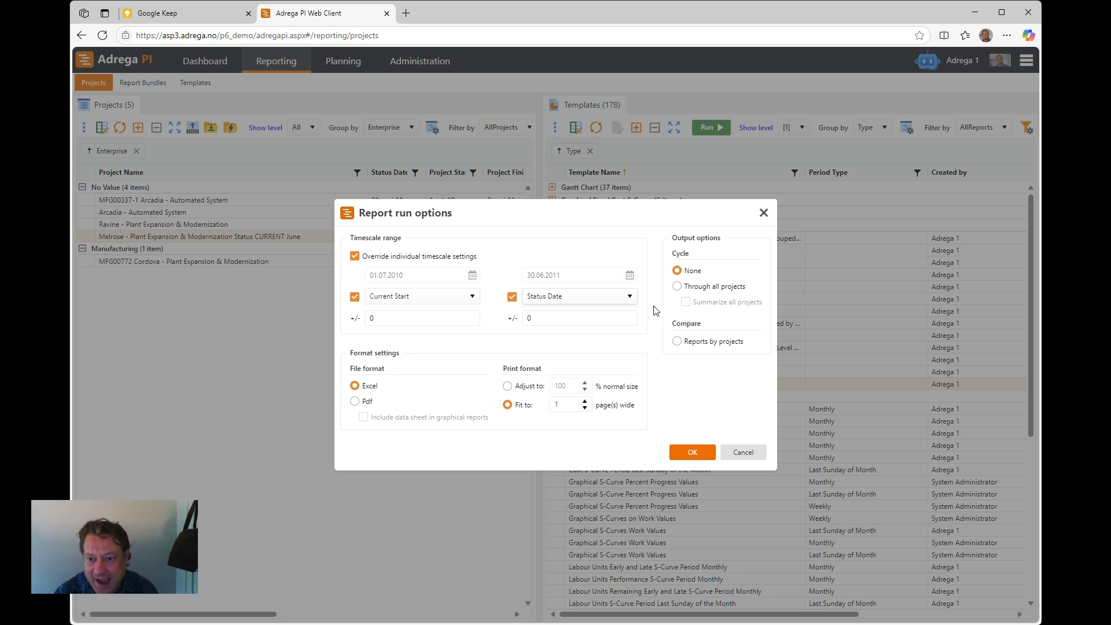
Set the range start to Status Date with a -4m offset and choose Pdf as the file format.
left_click(427, 319)
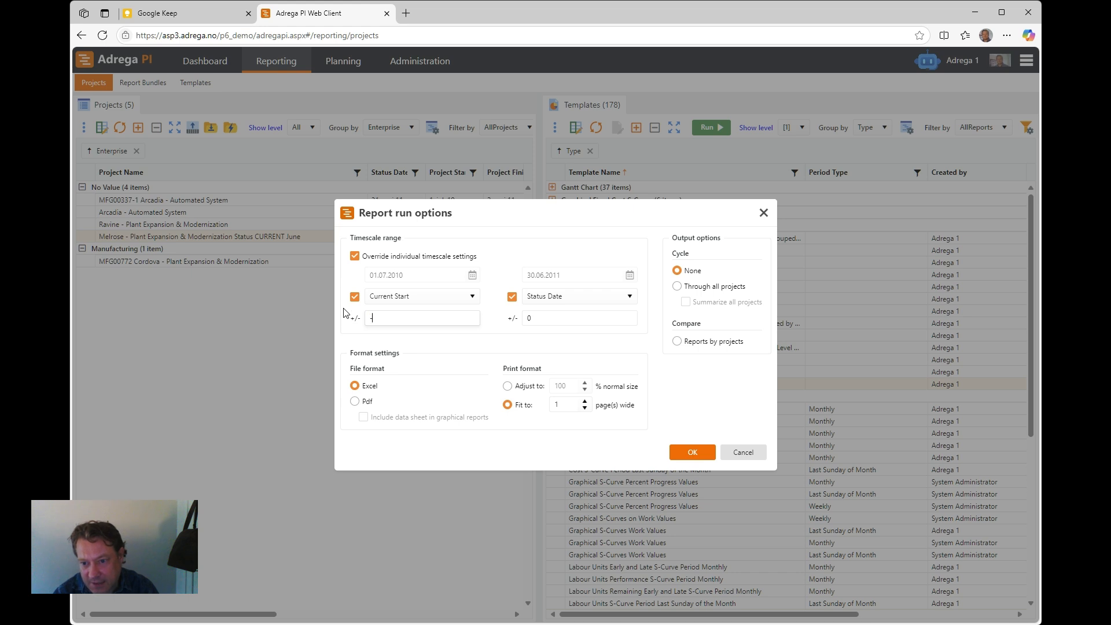
left_click(472, 295)
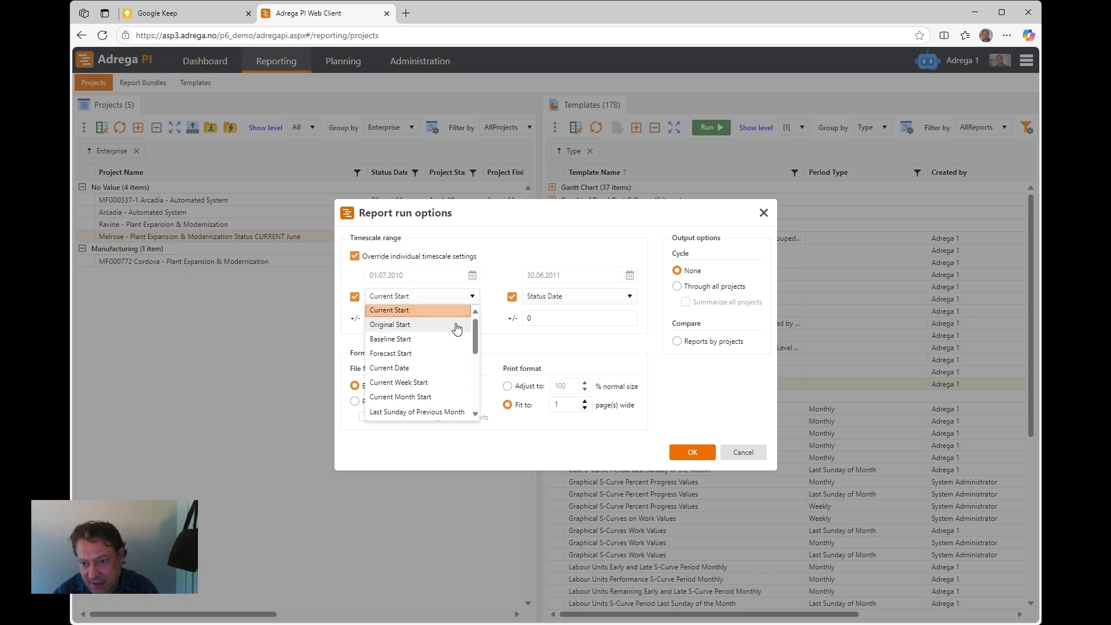
scroll(457, 327, "down", 2)
left_click(416, 385)
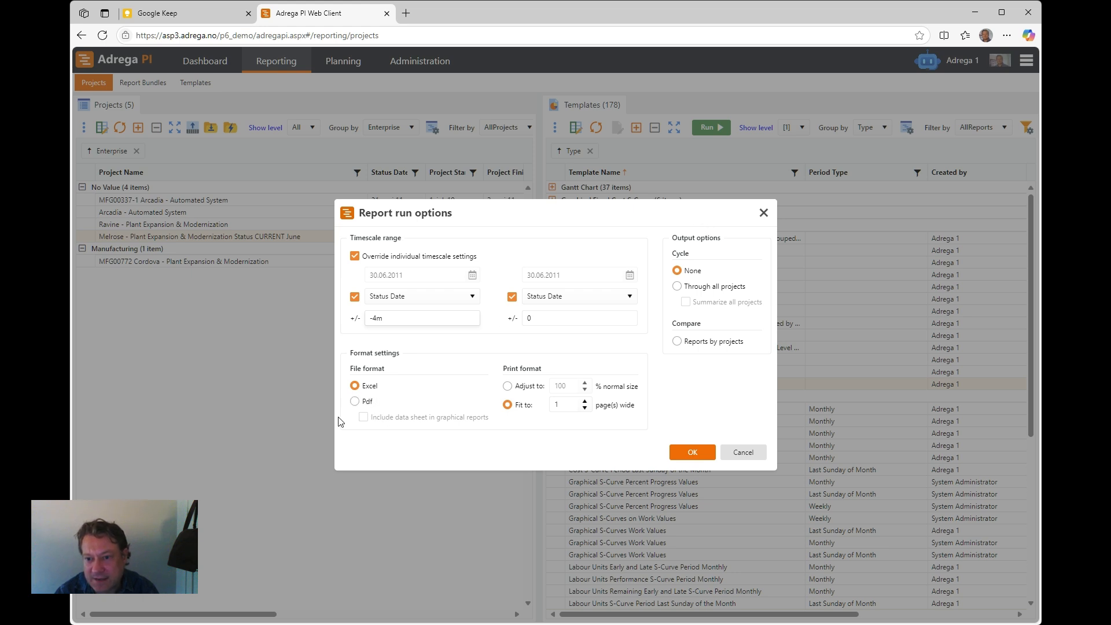
left_click(355, 401)
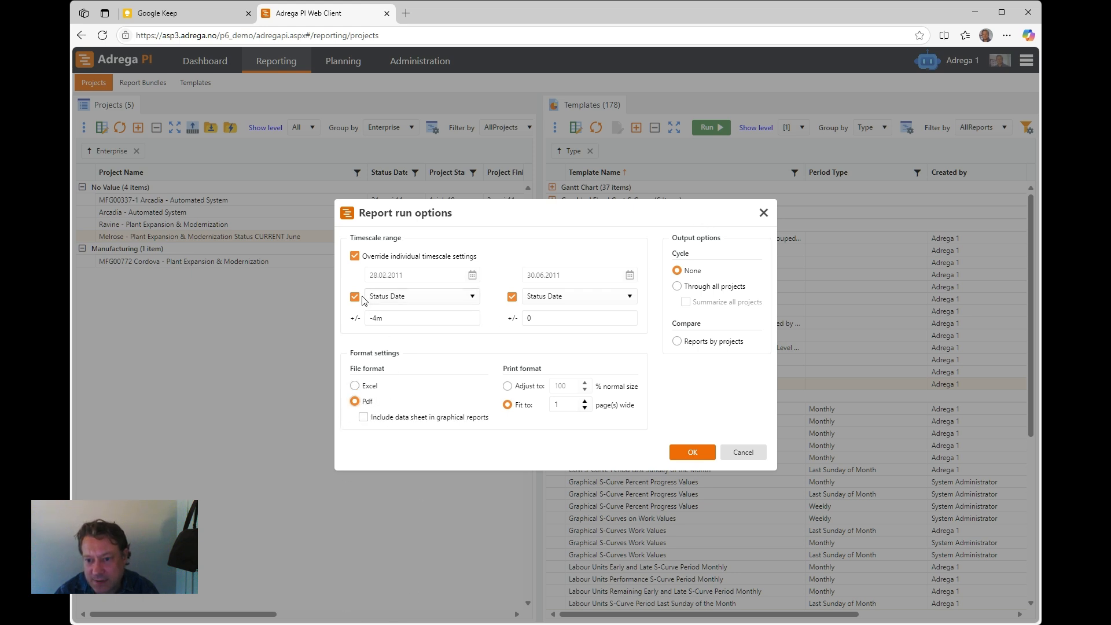
Try Current Date as the range start, clear the start offset, and set the start to Current Start.
left_click(399, 296)
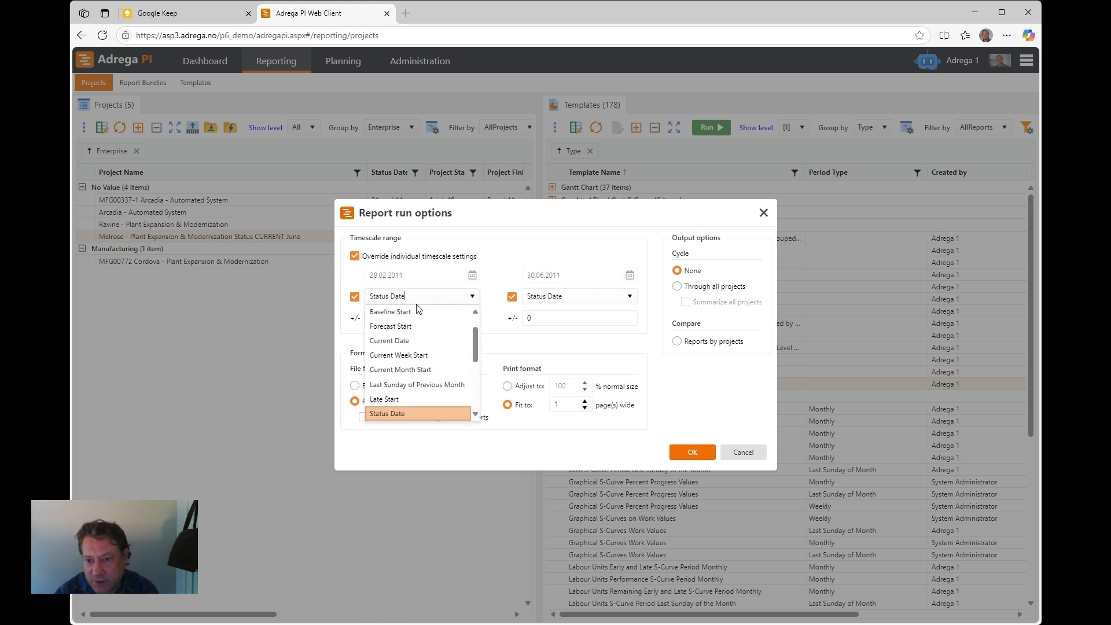
left_click(395, 340)
left_click(357, 317)
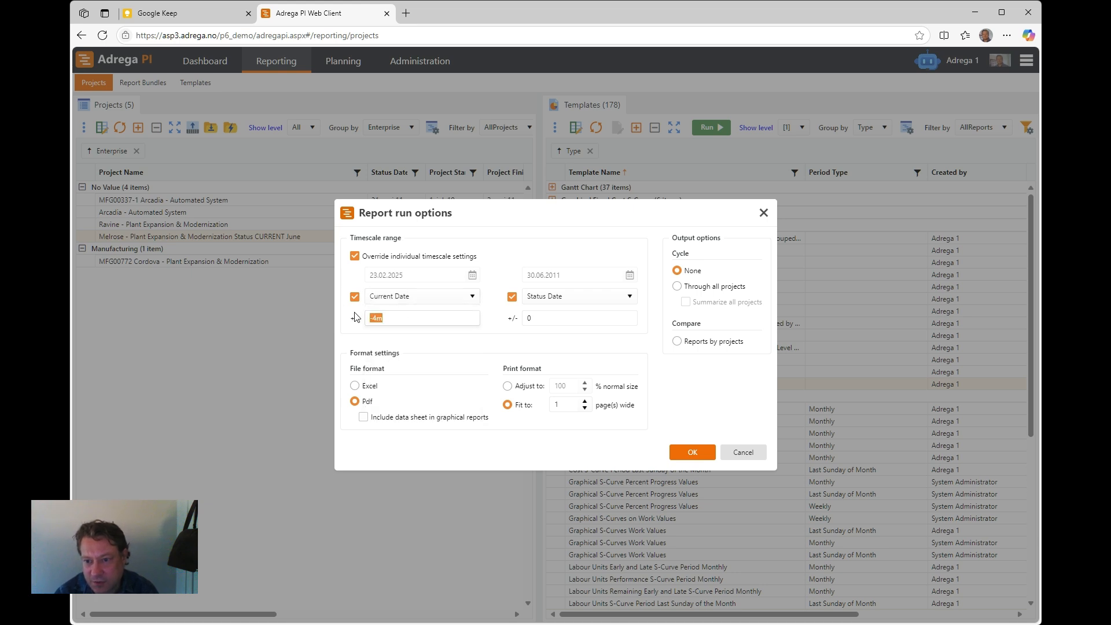
key("BackSpace")
left_click(394, 296)
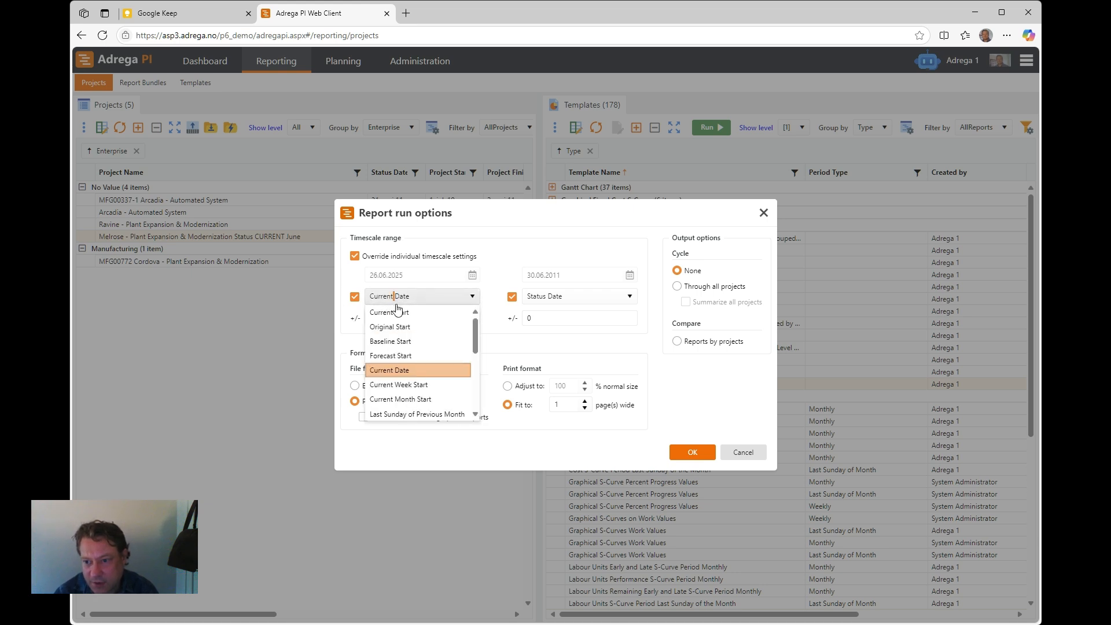
left_click(399, 313)
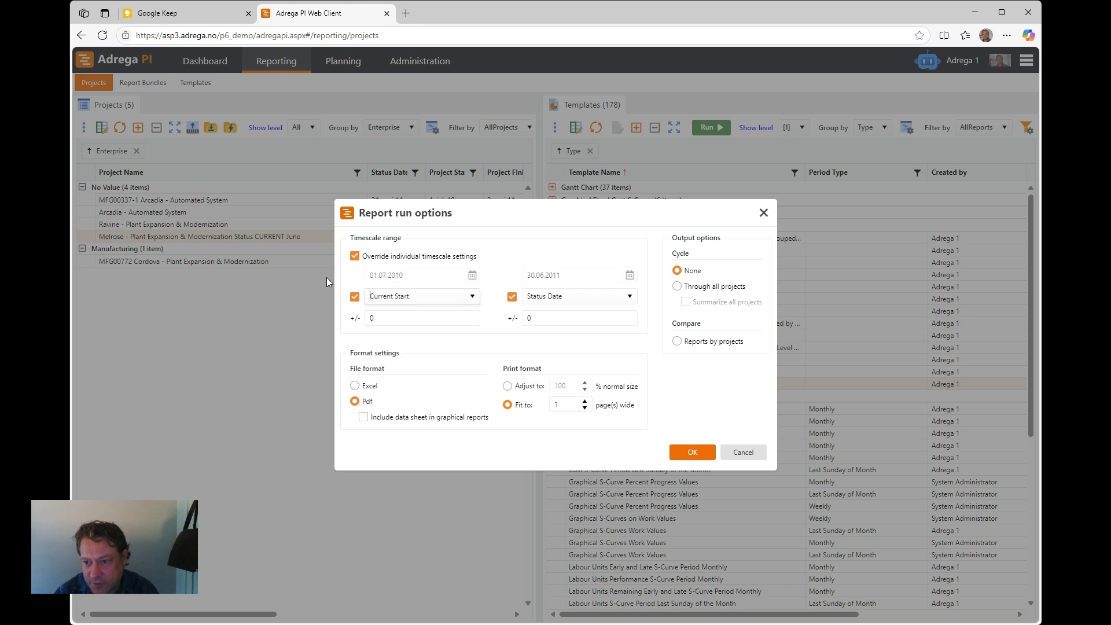
Set the report's timescale range finish to Current Finish.
left_click(597, 307)
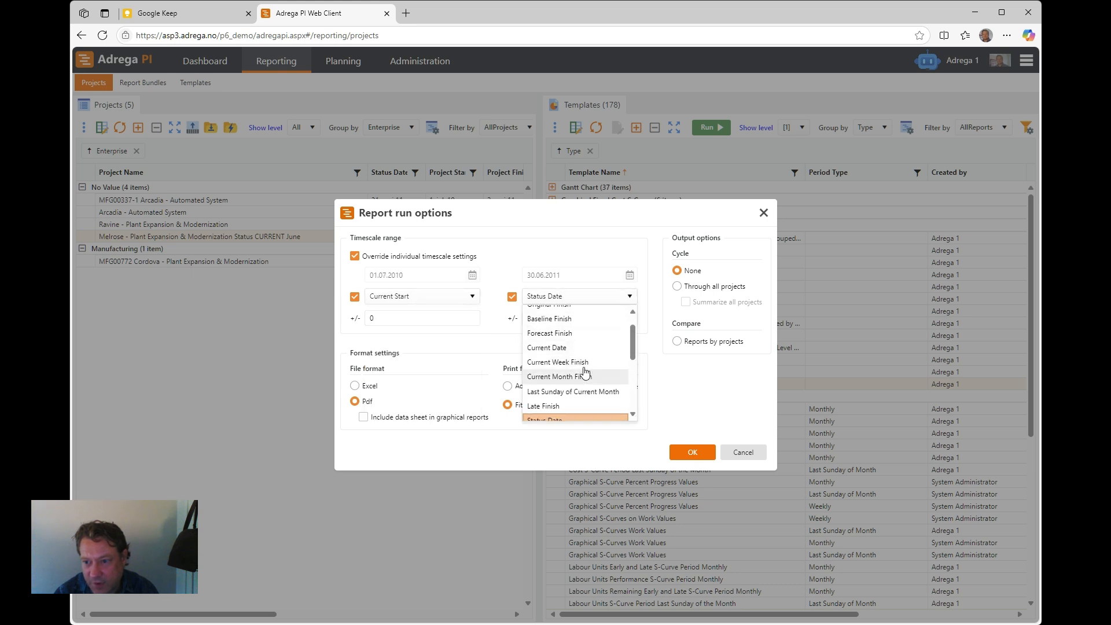
scroll(564, 347, "up", 2)
left_click(552, 315)
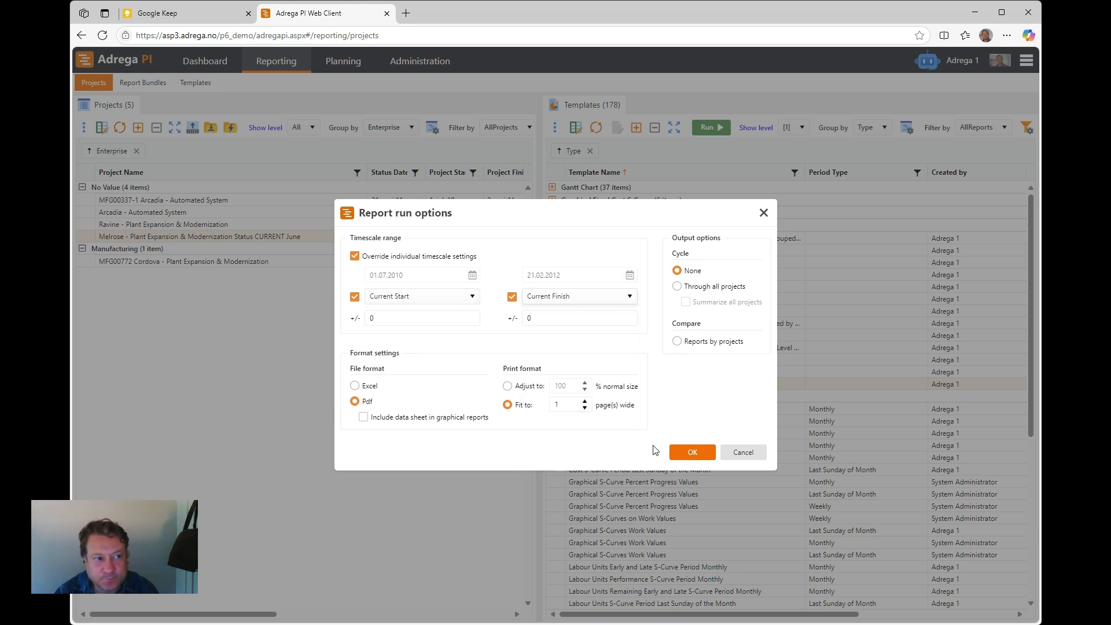
Run the pie chart report, look through the pages of the generated PDF and close it.
left_click(693, 452)
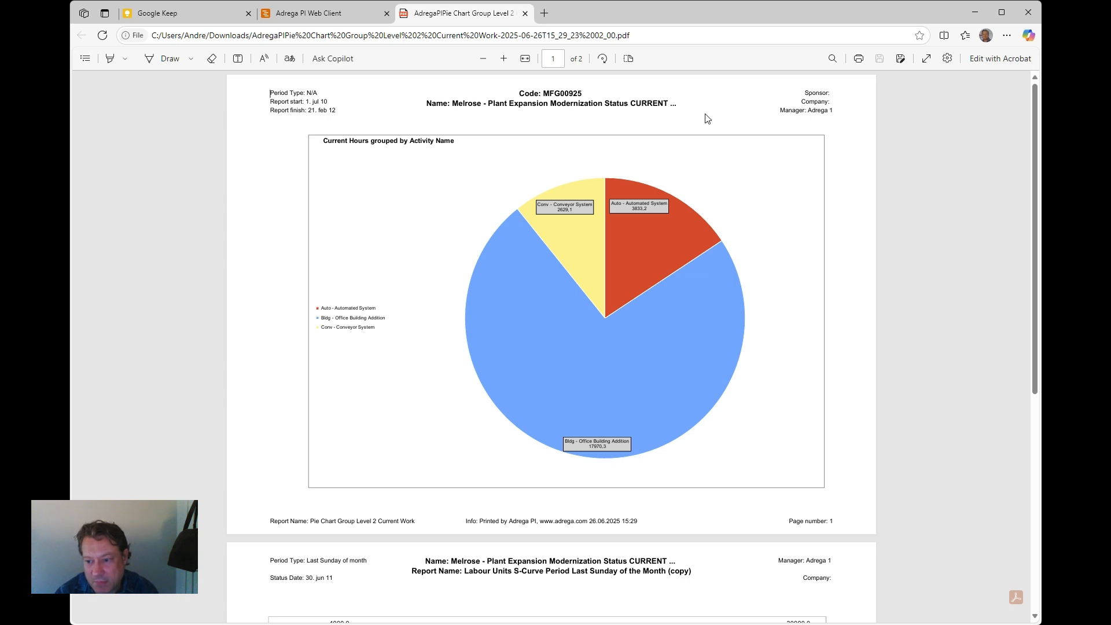
scroll(705, 118, "down", 7)
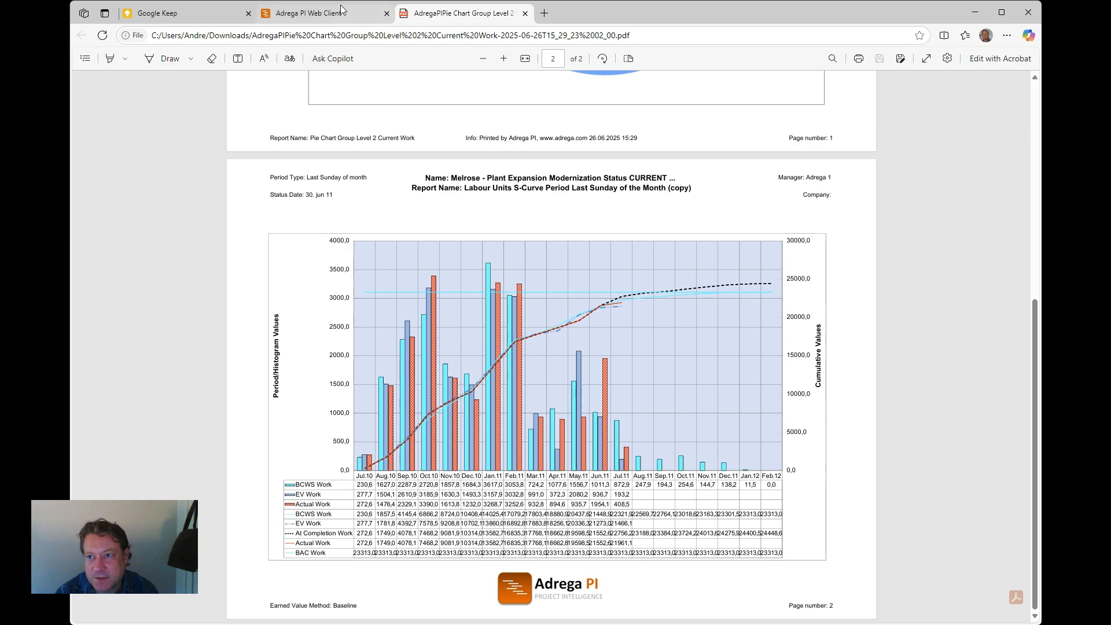
left_click(525, 13)
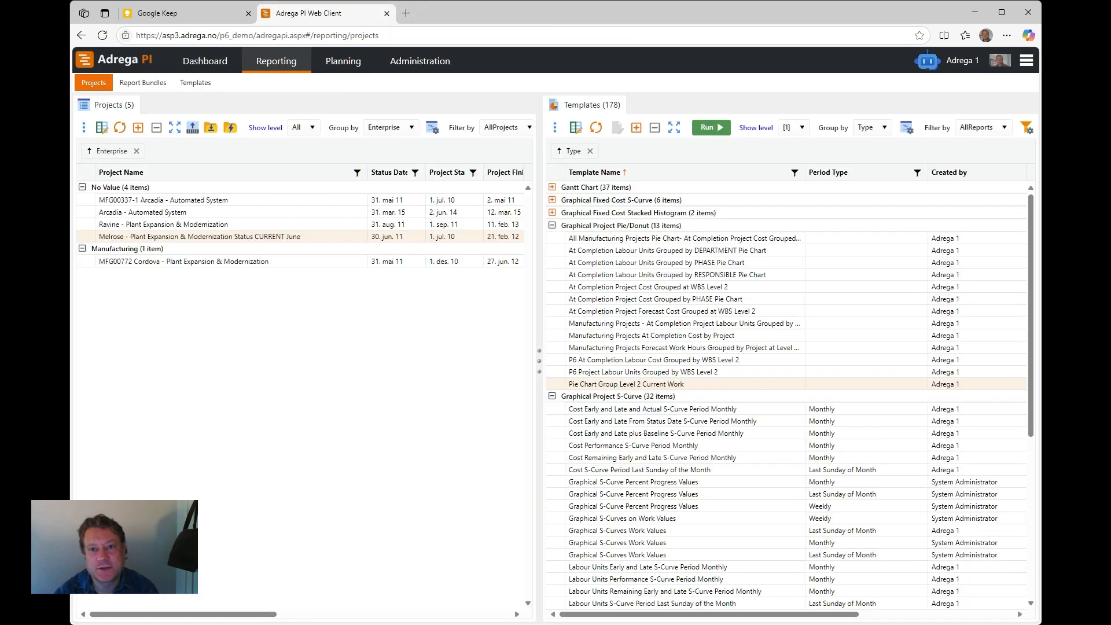
Start a new report template of the graphical Project S-Curve type.
left_click(191, 85)
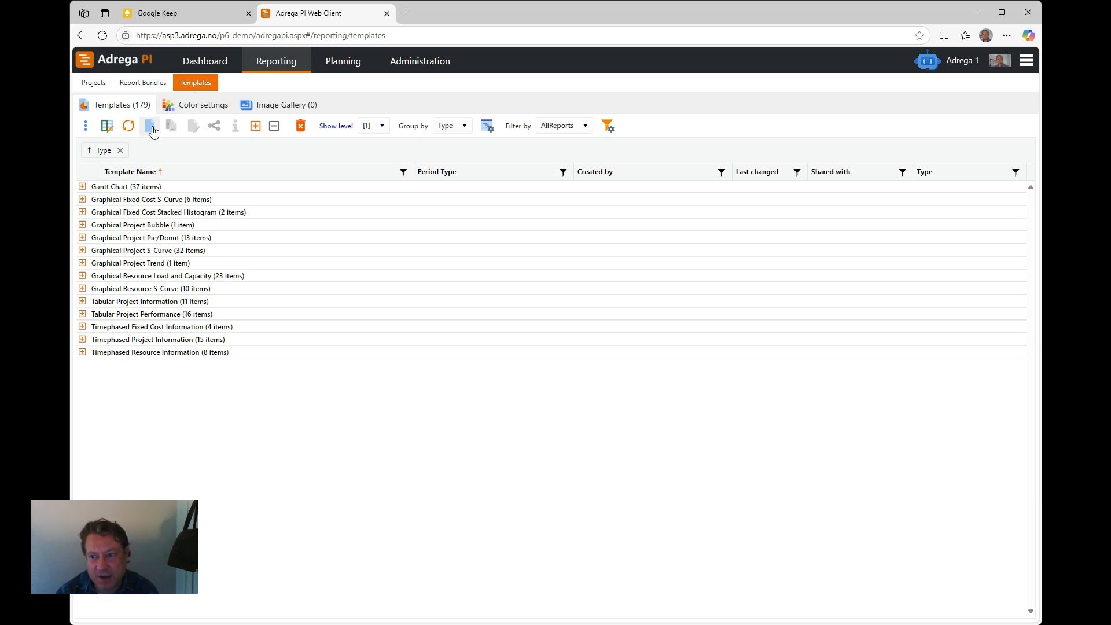
left_click(152, 127)
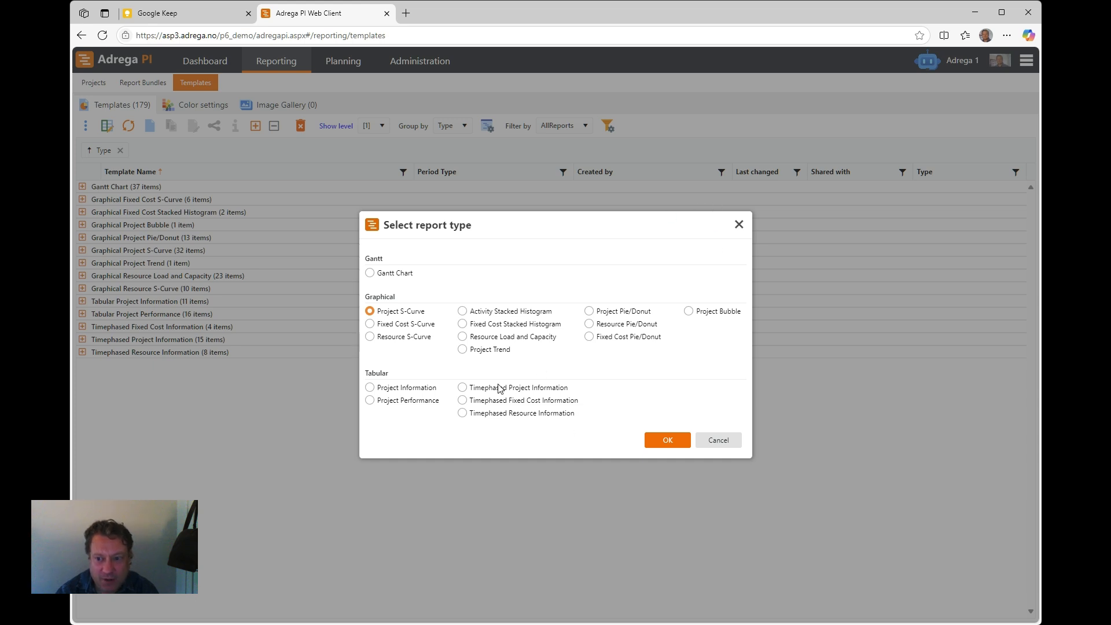
left_click(651, 437)
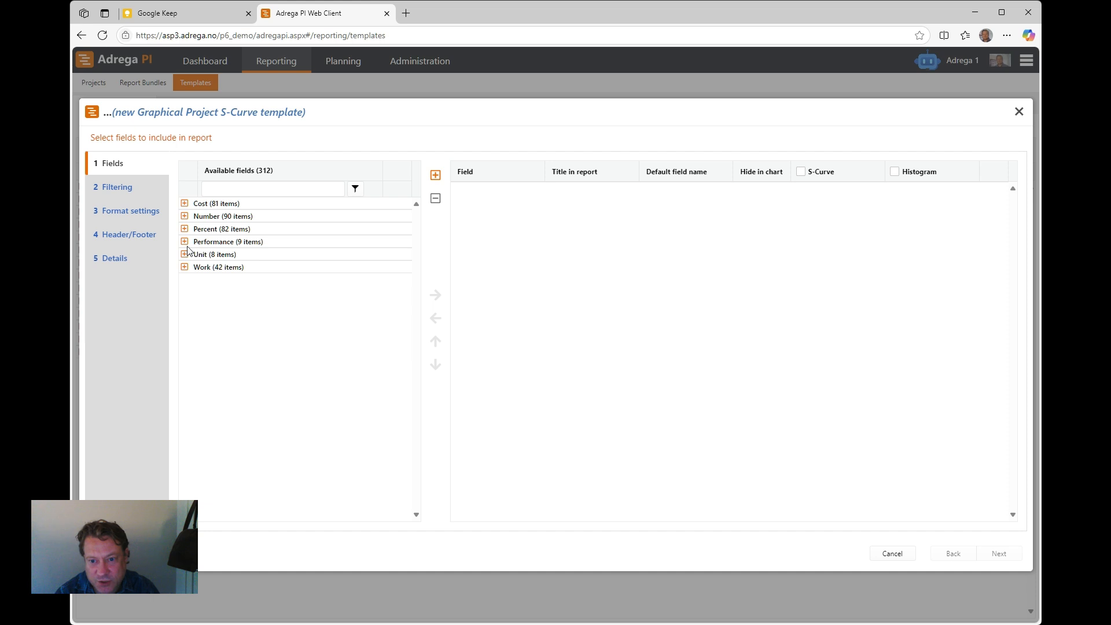
Include the work fields Average Work and Baseline Late Work in the new S-curve template.
left_click(185, 268)
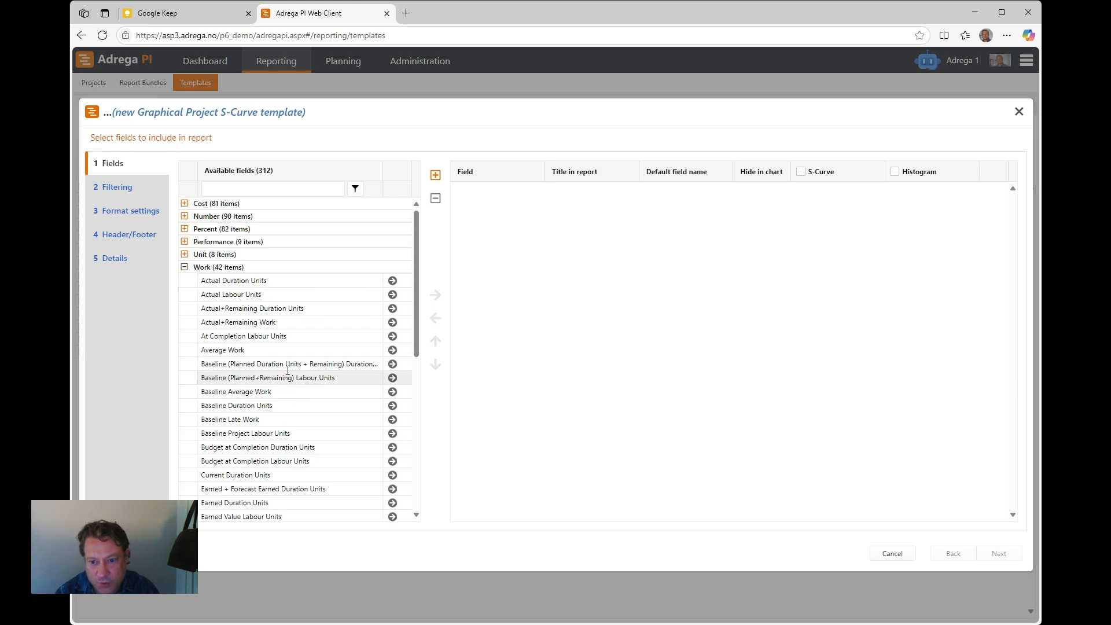
left_click(393, 350)
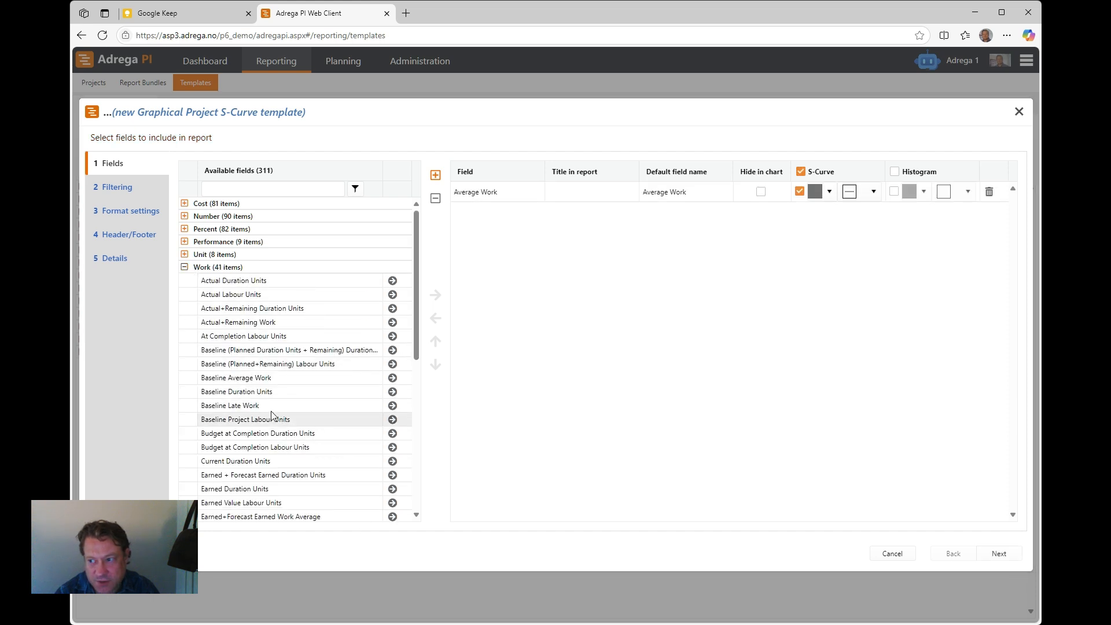
left_click(367, 405)
left_click(435, 295)
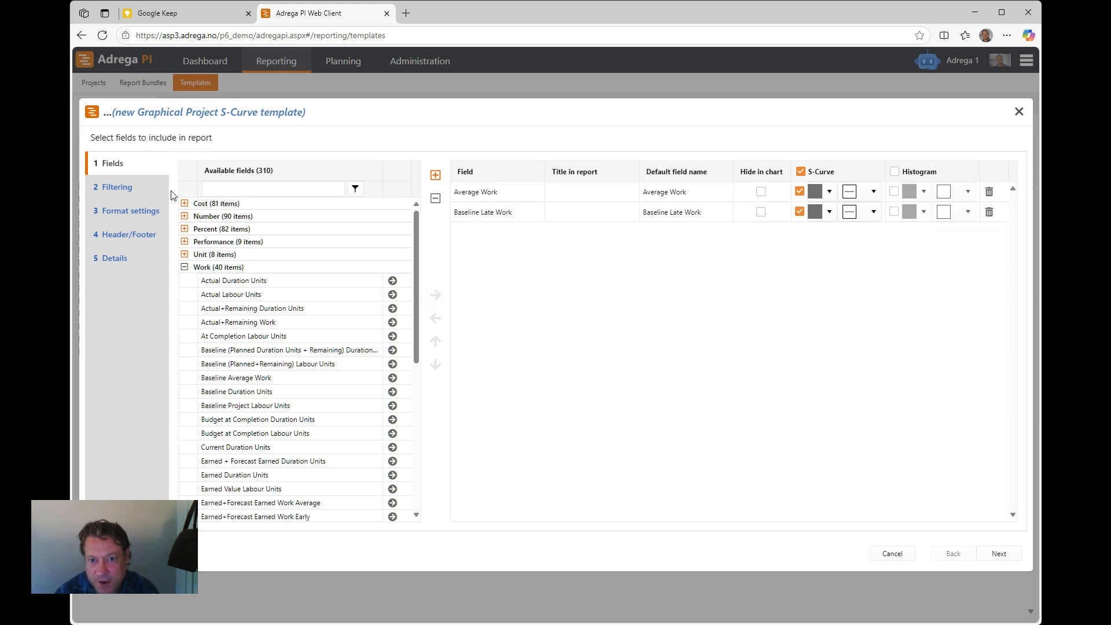
View the template's filtering options and set the period type to Monthly in its format settings.
left_click(125, 191)
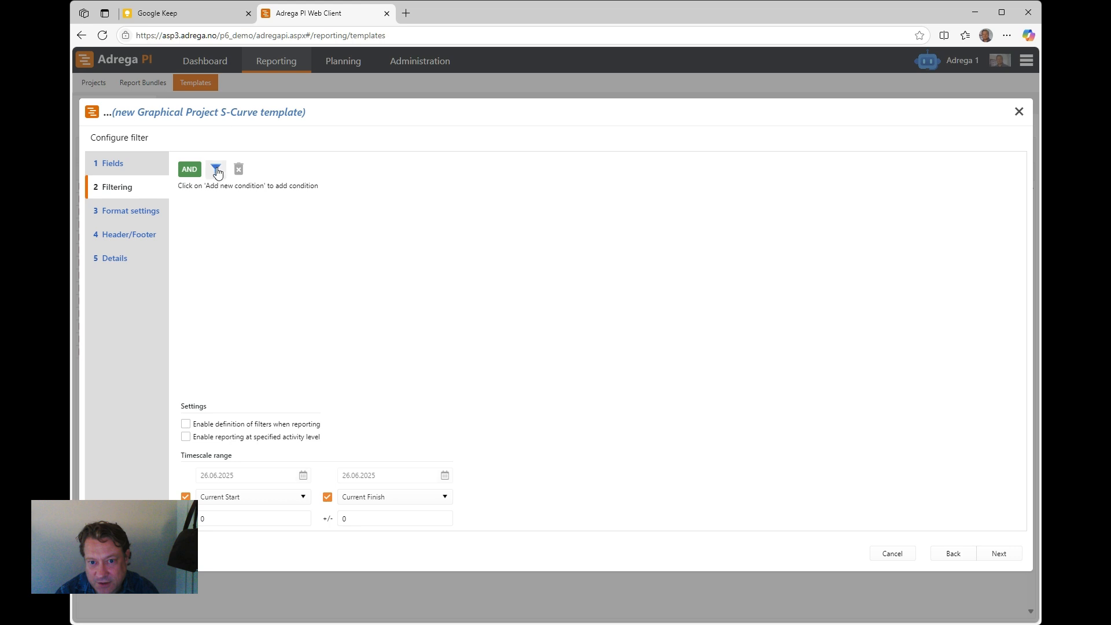
left_click(125, 212)
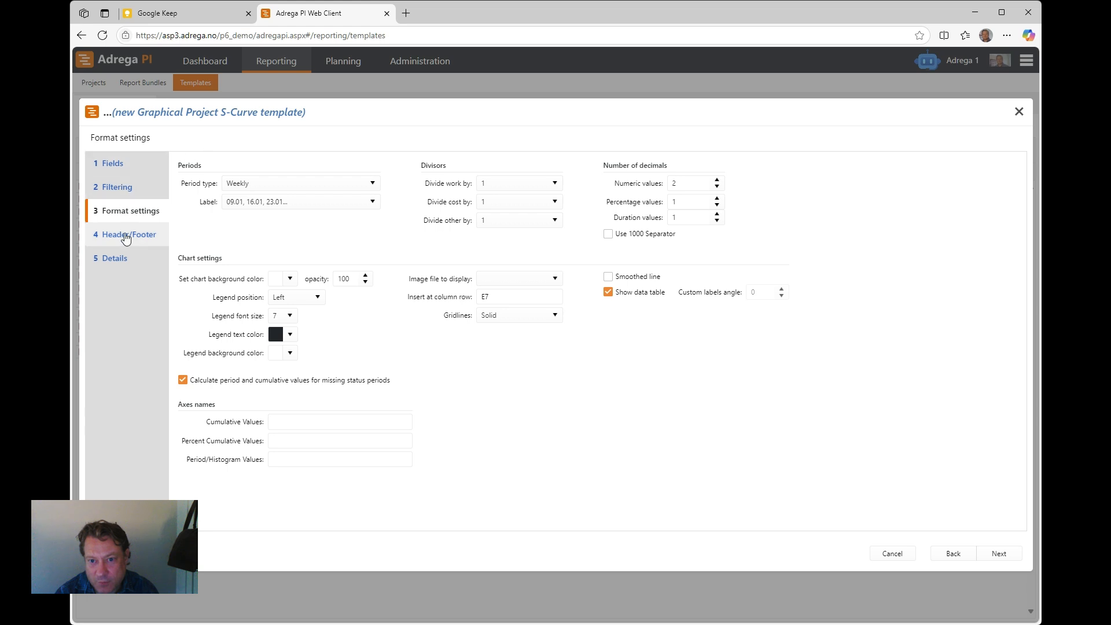
left_click(258, 185)
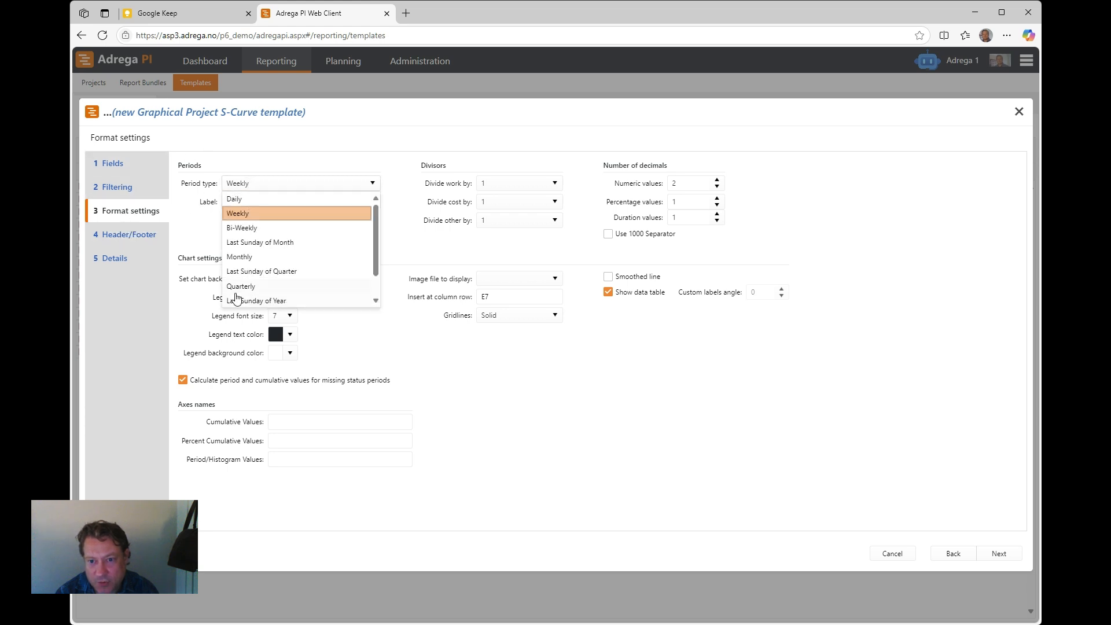
left_click(237, 257)
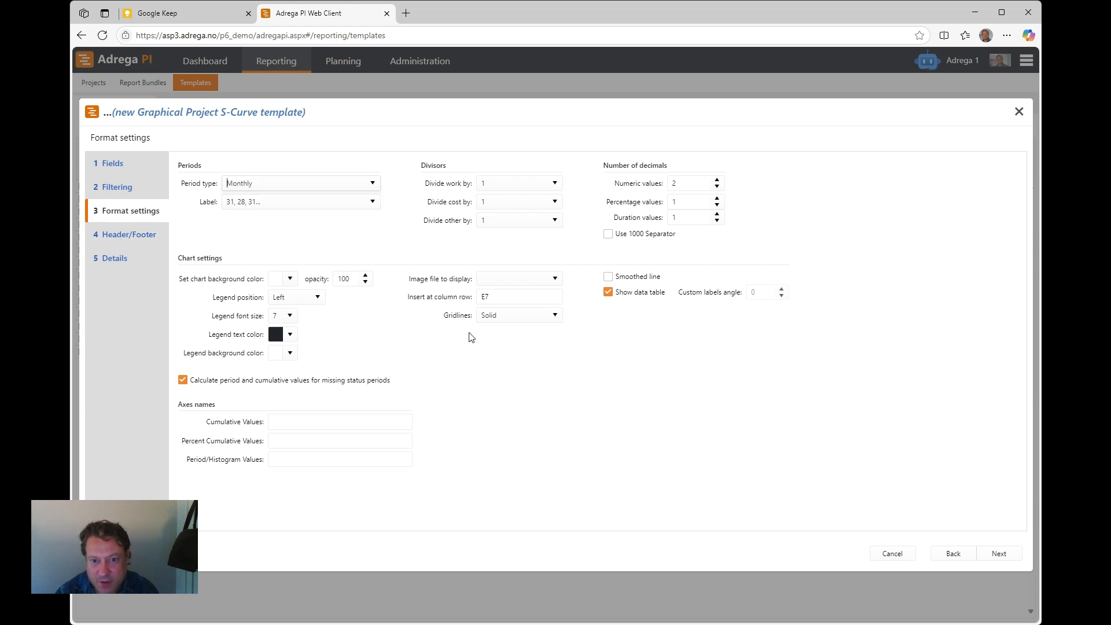
View the template's header/footer and details settings, and discard the new template without saving.
left_click(123, 236)
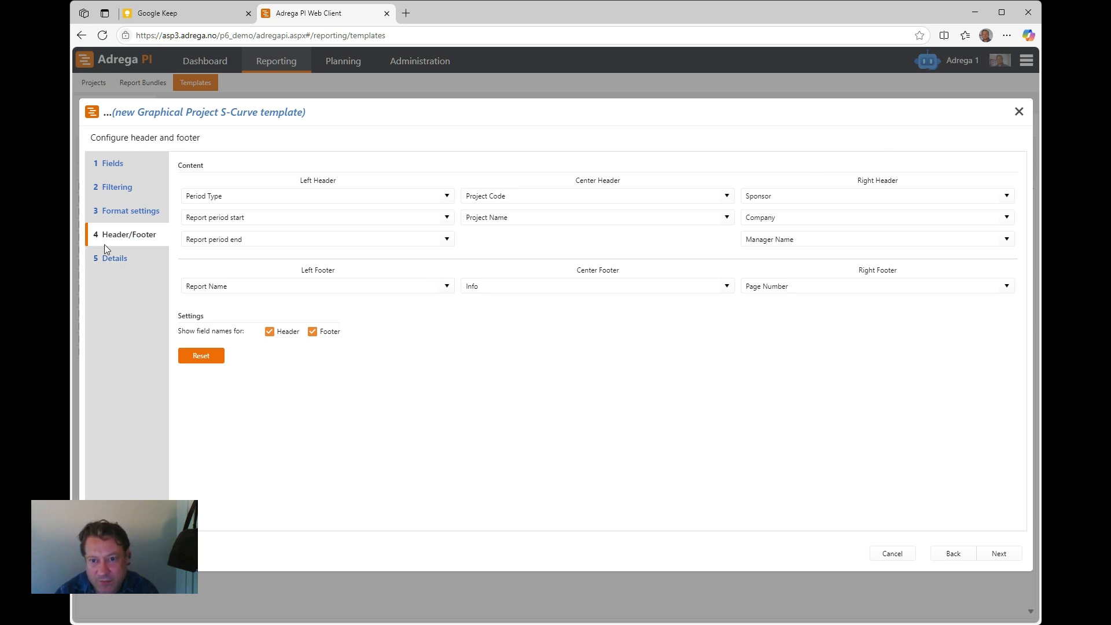
left_click(111, 258)
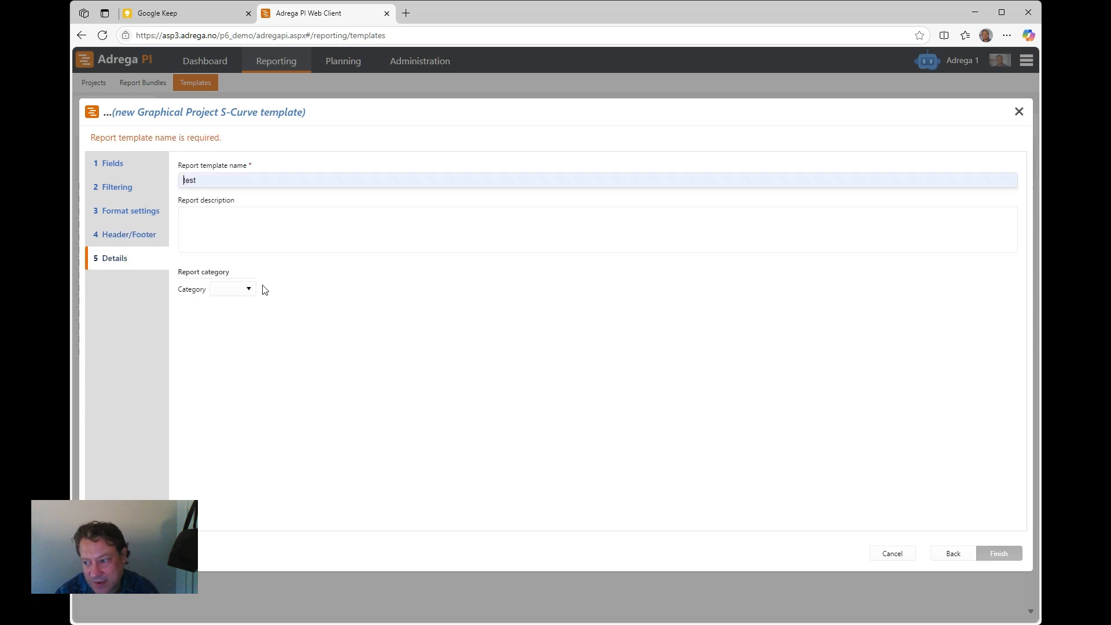
left_click(893, 554)
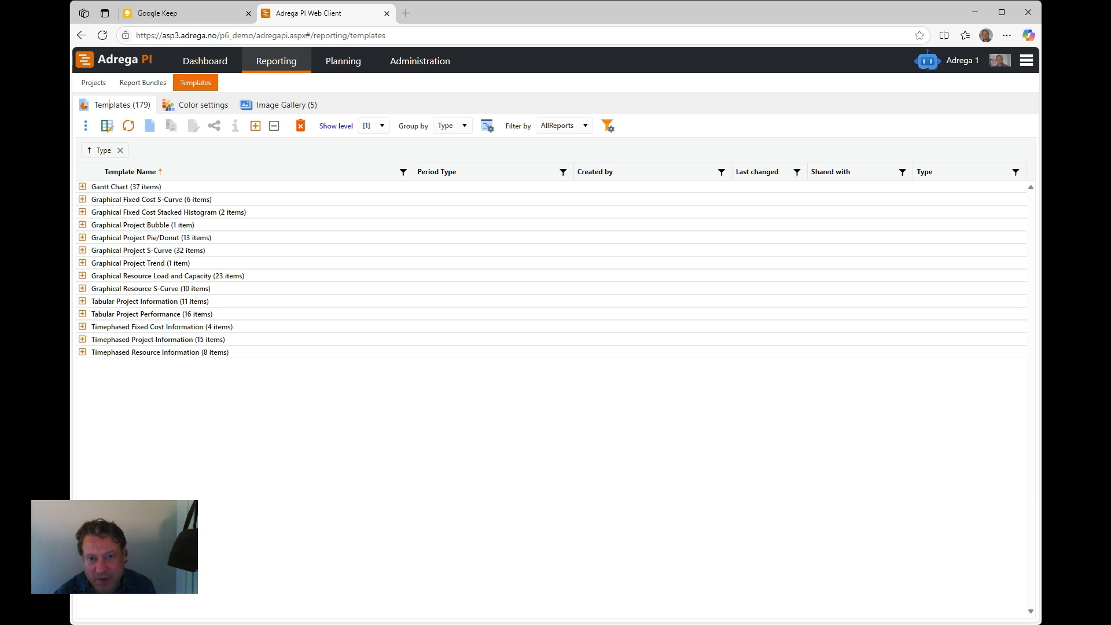
Start a new report bundle and include the project Melrose - Plant Expansion & Modernization Status CURRENT June.
left_click(155, 89)
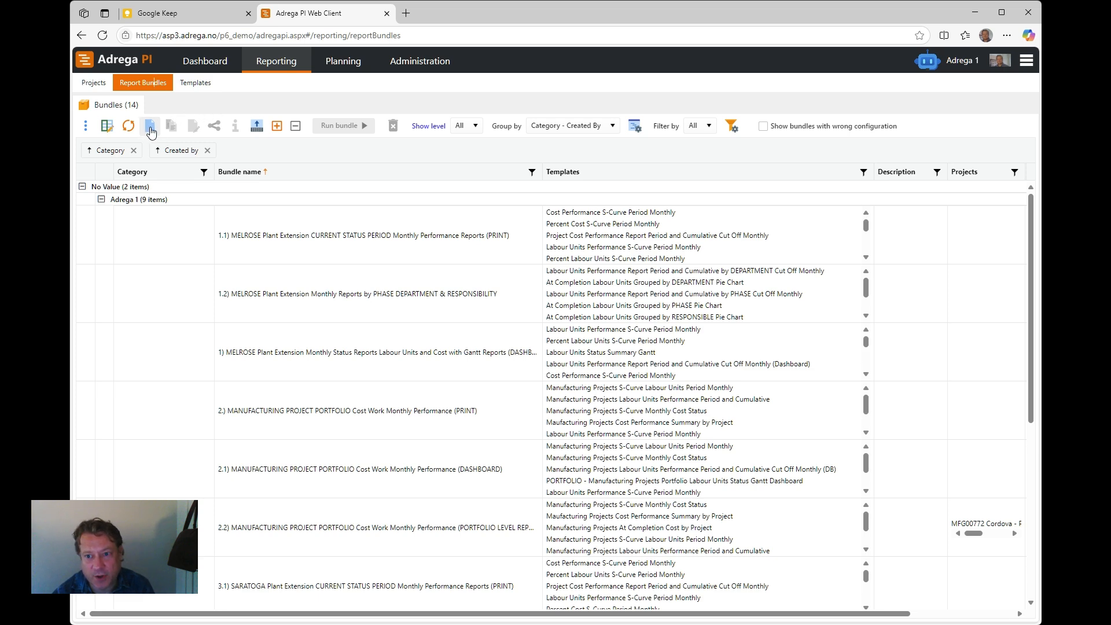
left_click(150, 127)
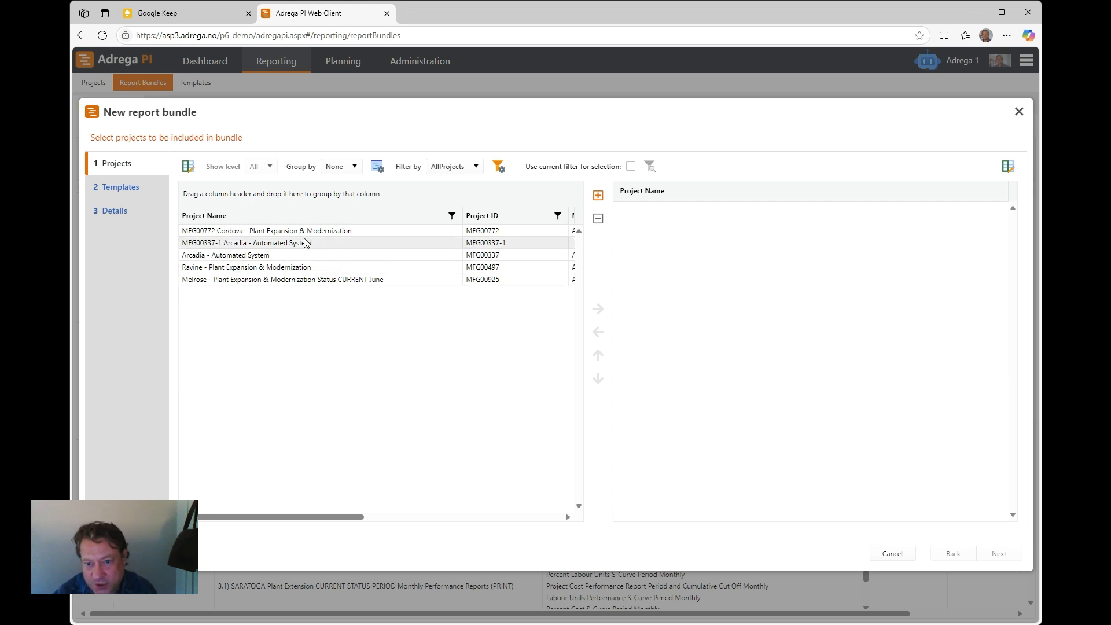
left_click(289, 282)
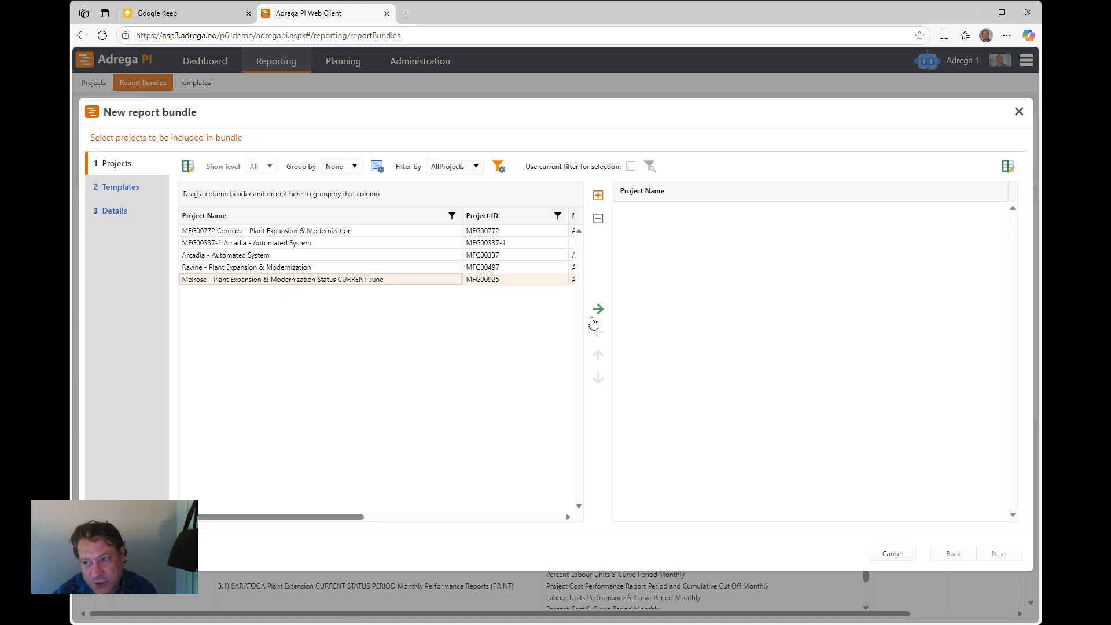
left_click(598, 308)
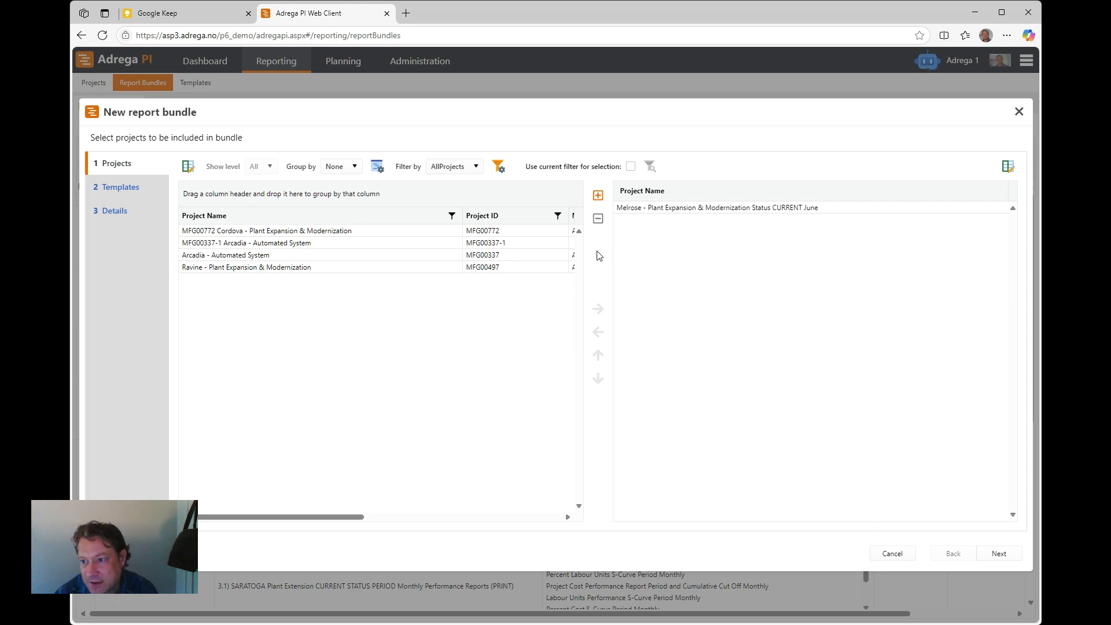
Add the Graphical Project S-Curve template Labour Units S-Curve Period Last Sunday of the Month (copy) to the bundle.
left_click(992, 557)
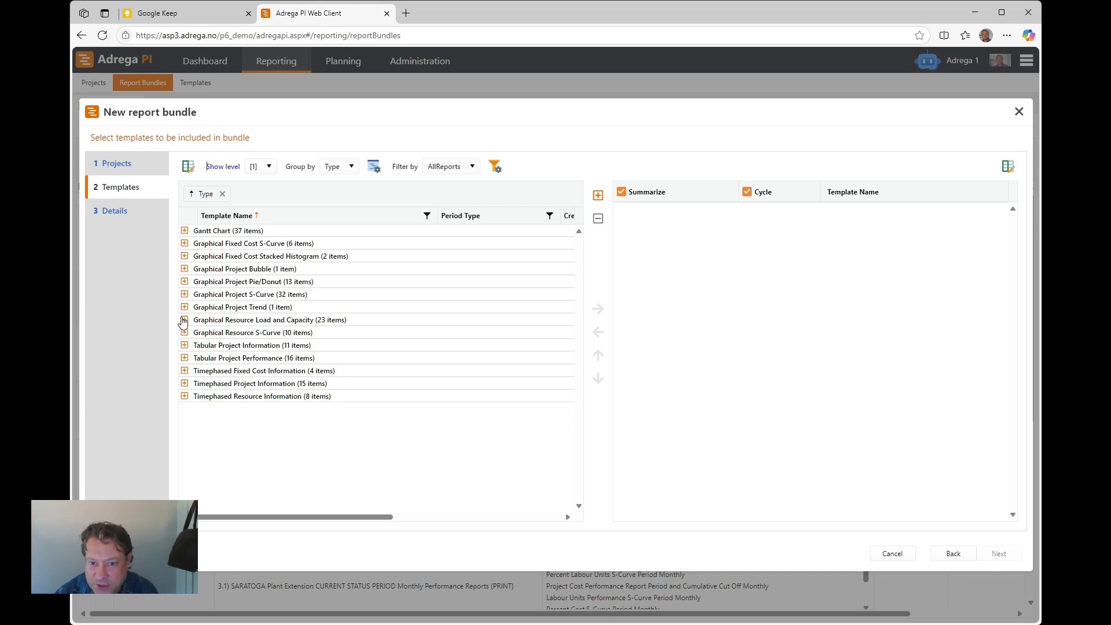
left_click(184, 294)
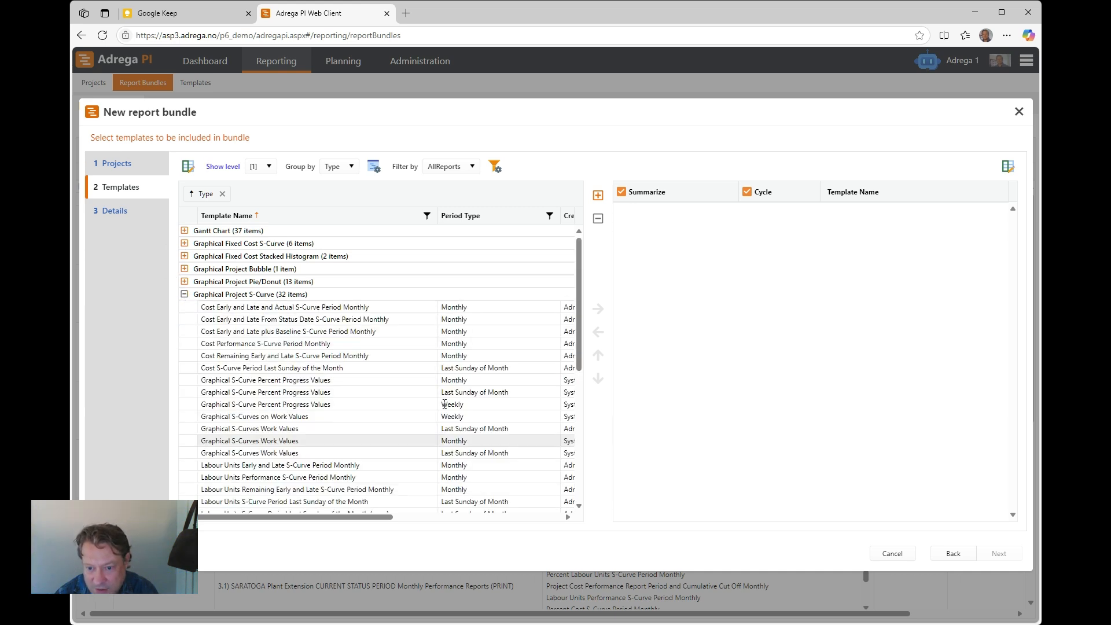
scroll(370, 330, "down", 3)
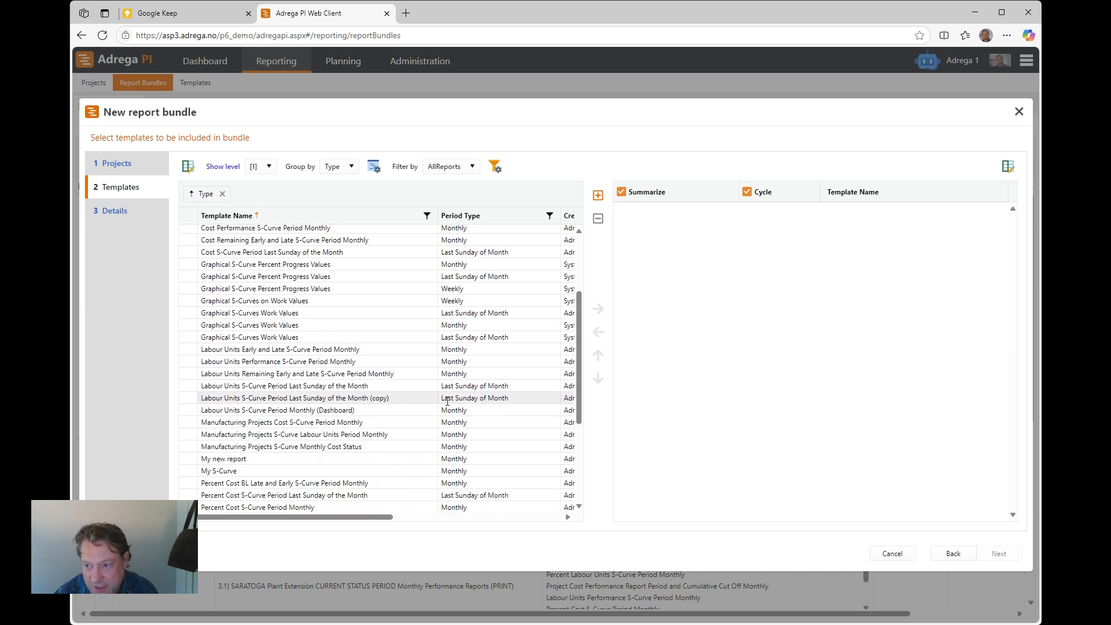
left_click(486, 398)
left_click(598, 309)
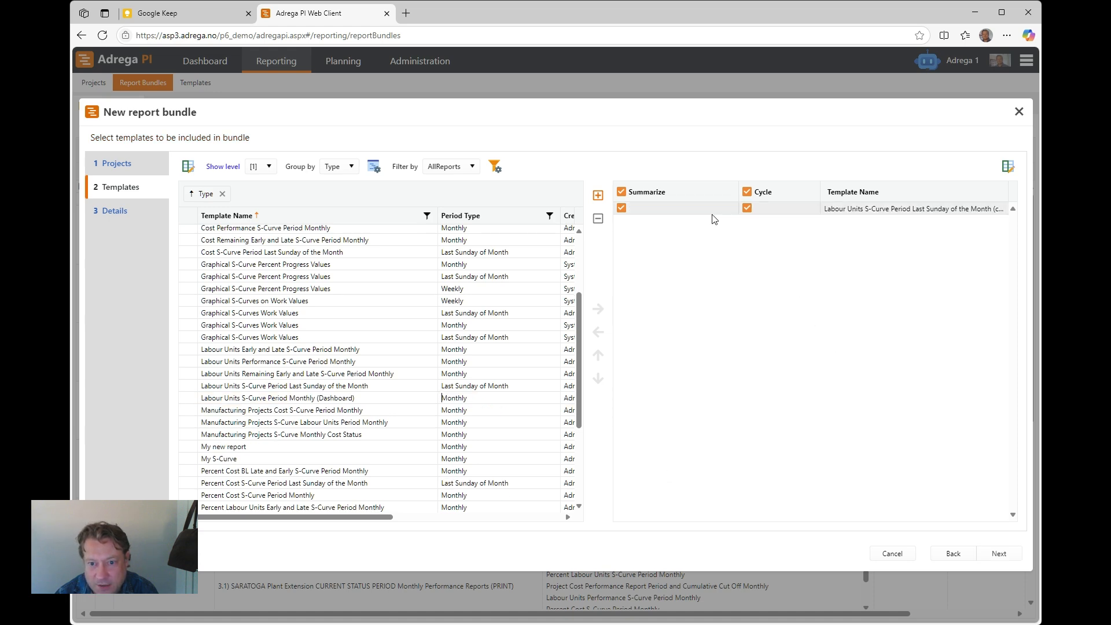
Add the Demo - Bubble Chart template from the Graphical Project Bubble group to the bundle.
scroll(266, 355, "up", 5)
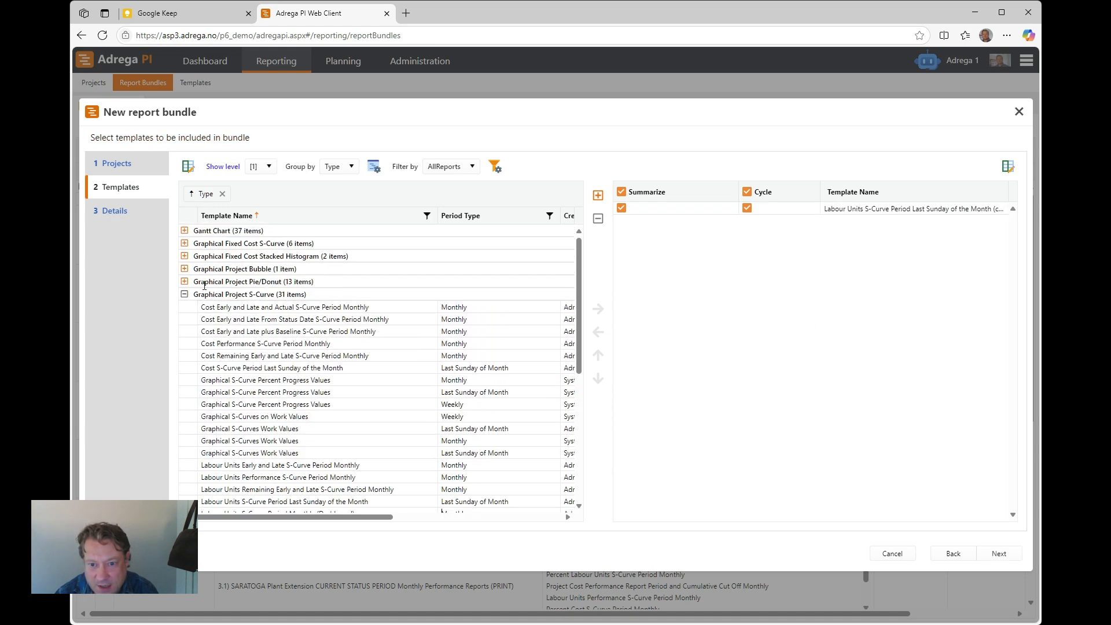
left_click(184, 294)
left_click(184, 269)
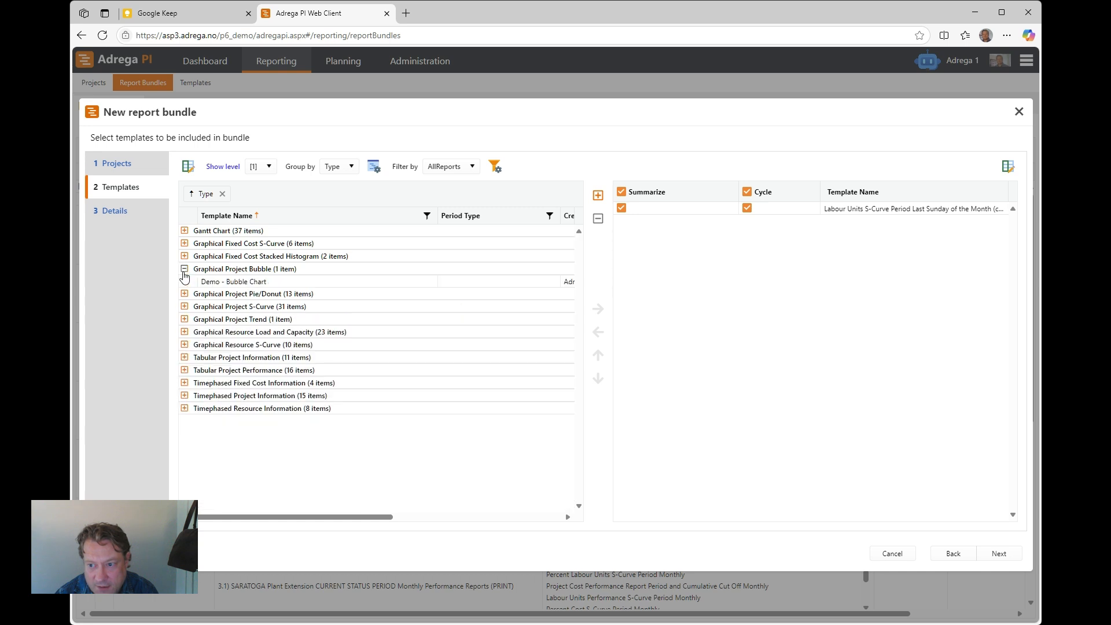
left_click(213, 284)
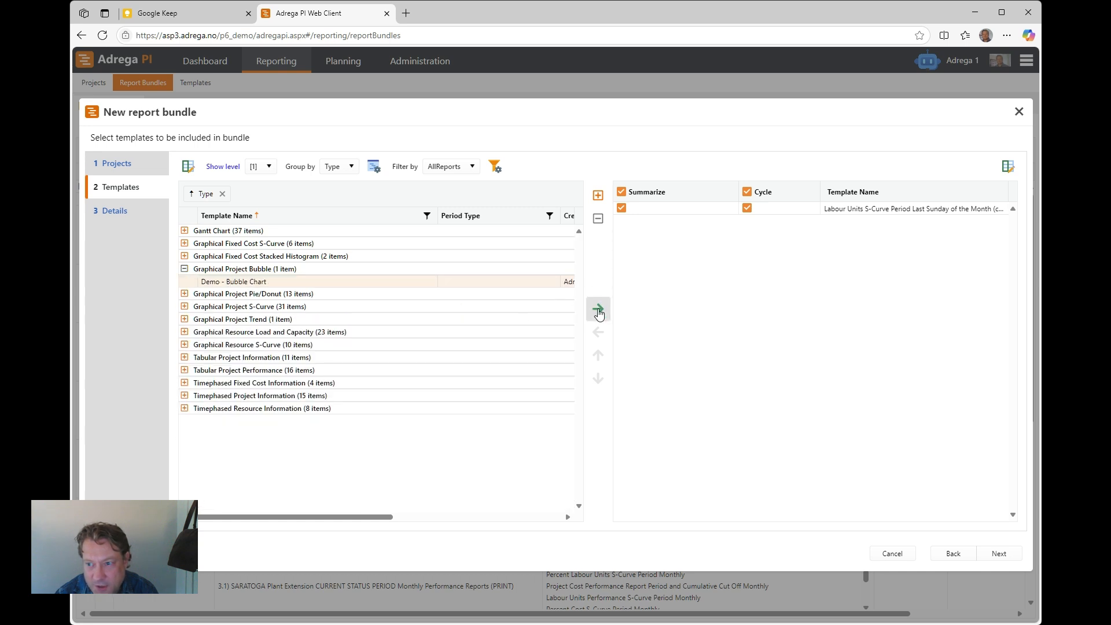
left_click(598, 308)
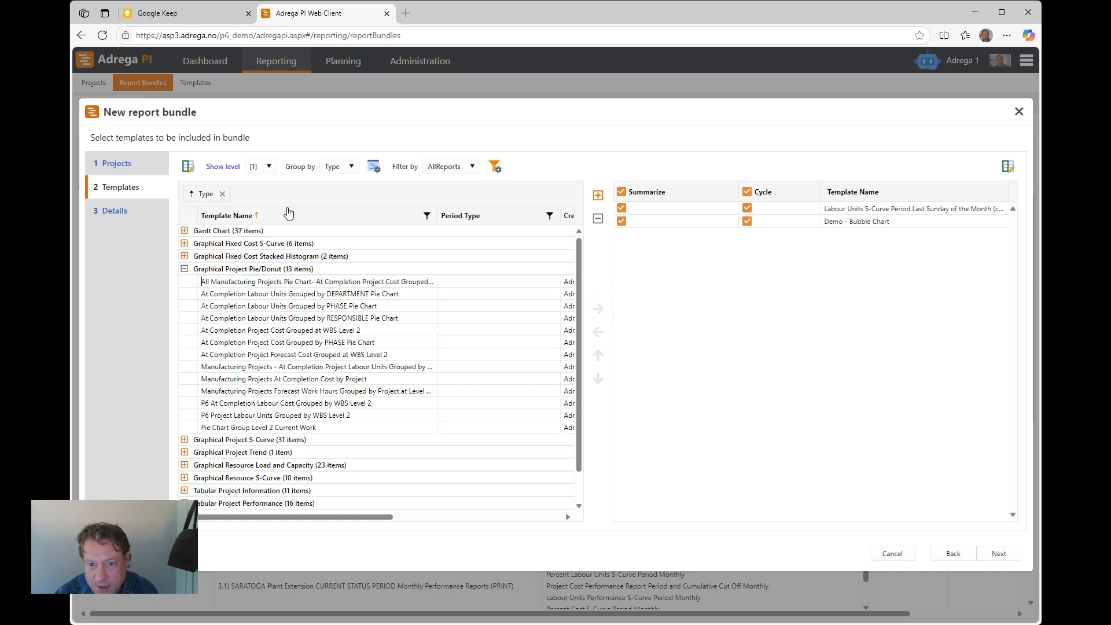
Add the last Sample Gantt report (User Tracking View) template in the Gantt Chart group to the bundle.
left_click(185, 230)
scroll(306, 313, "down", 5)
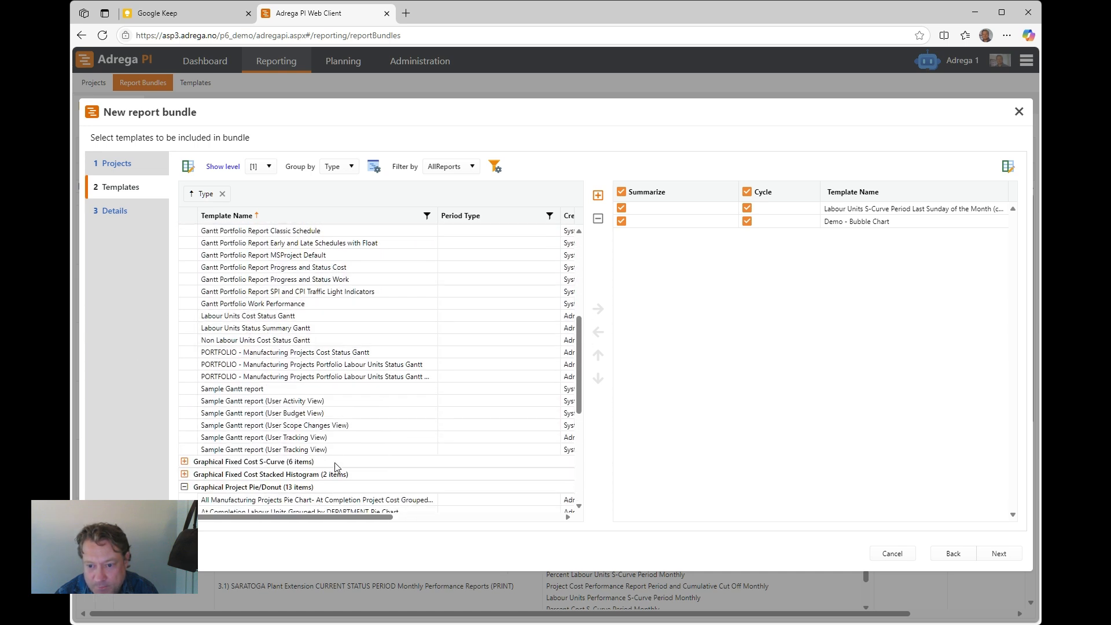
left_click(307, 450)
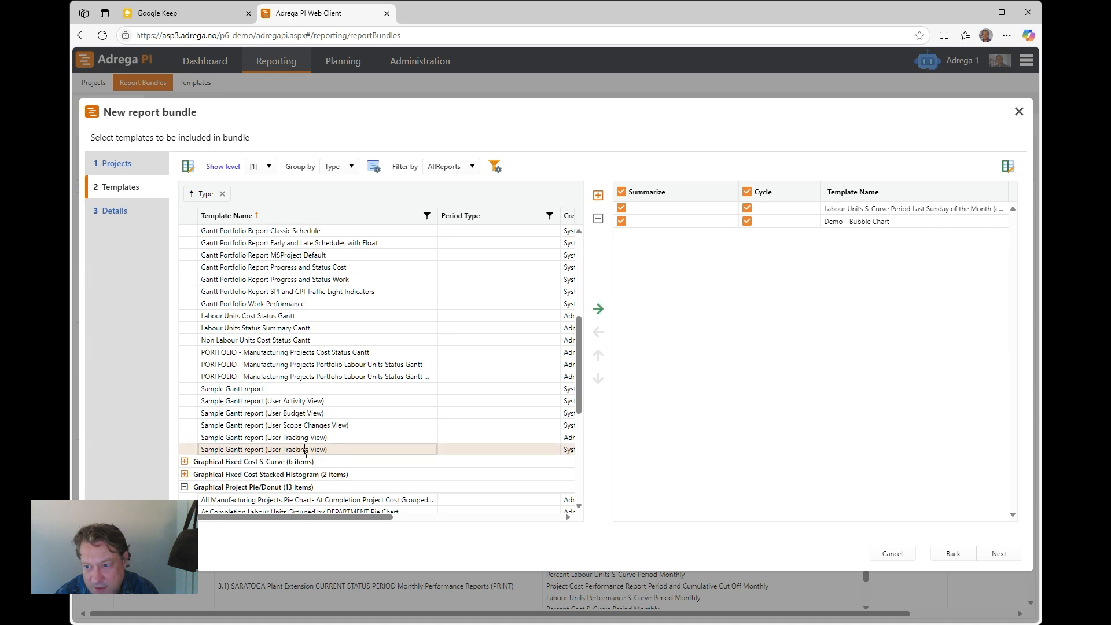
left_click(600, 311)
Add the Resource Capacity vs allocation template from the Graphical Resource Load and Capacity group to the bundle.
scroll(191, 324, "down", 4)
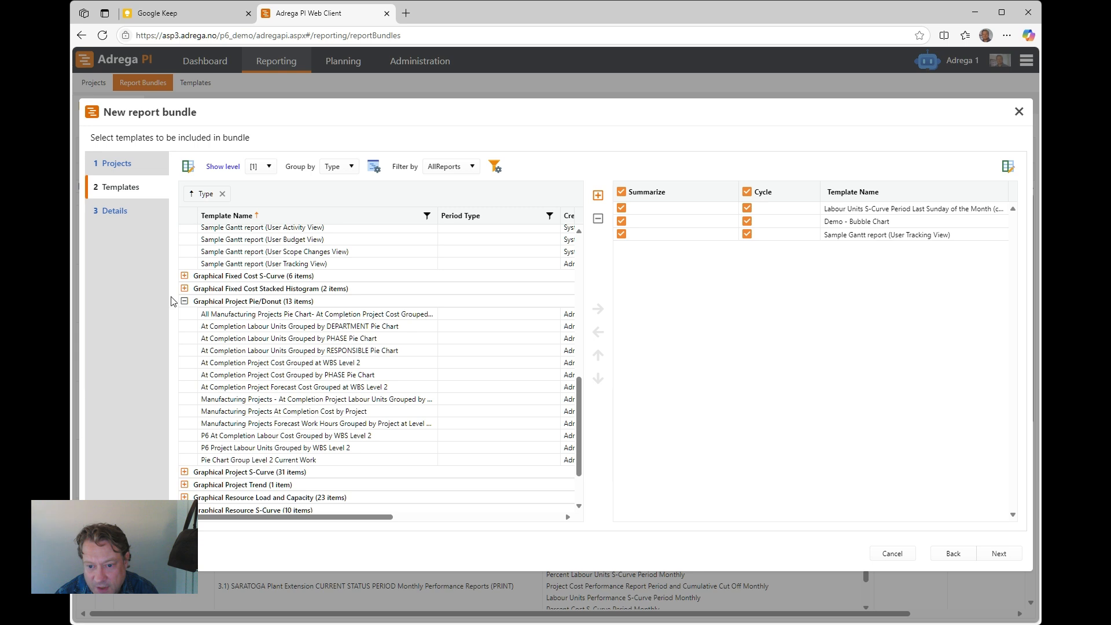
scroll(189, 315, "down", 2)
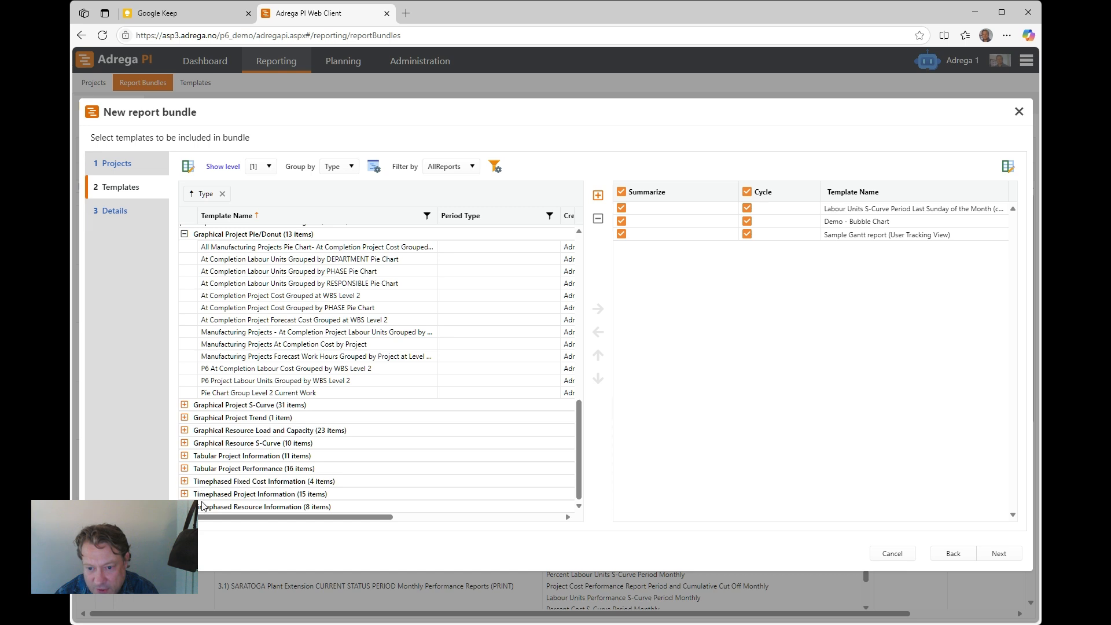
left_click(184, 430)
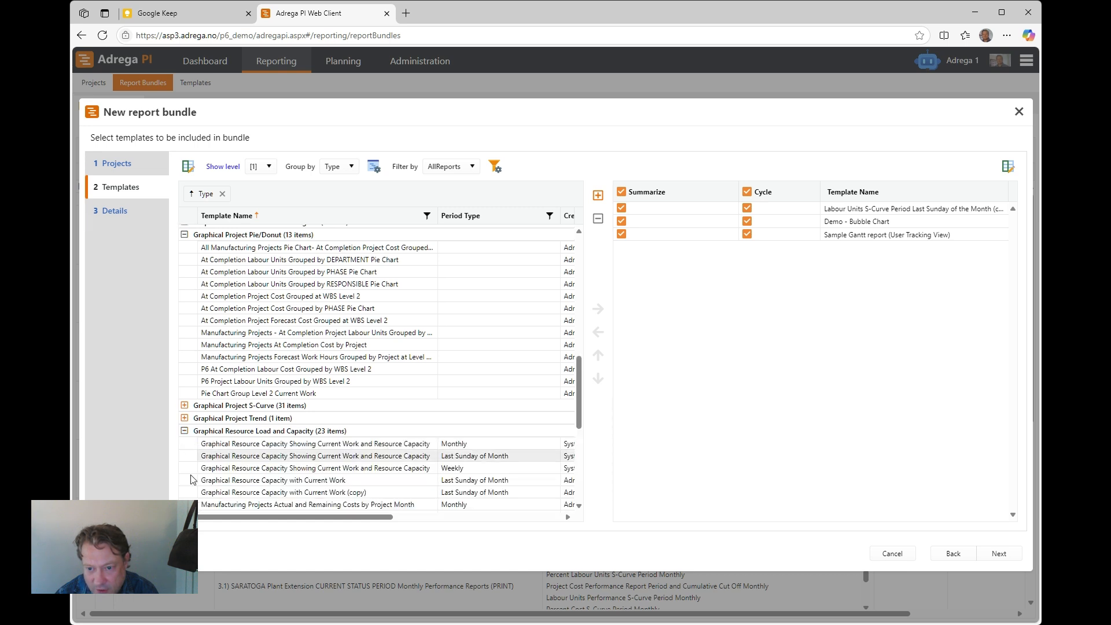
scroll(241, 435, "down", 3)
scroll(241, 434, "down", 1)
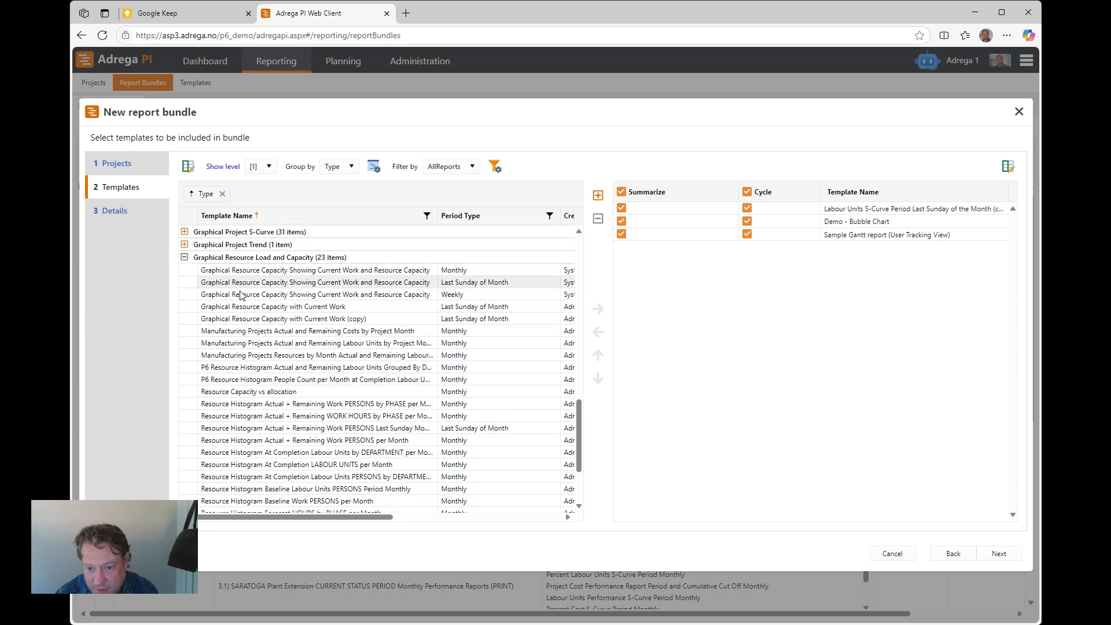
left_click(267, 391)
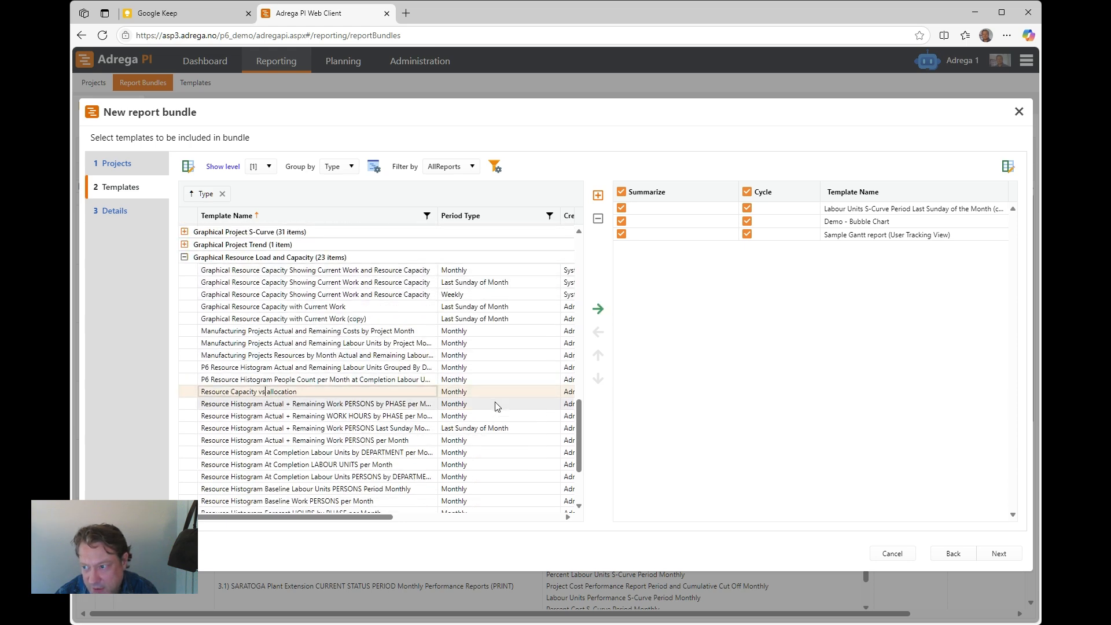
left_click(598, 309)
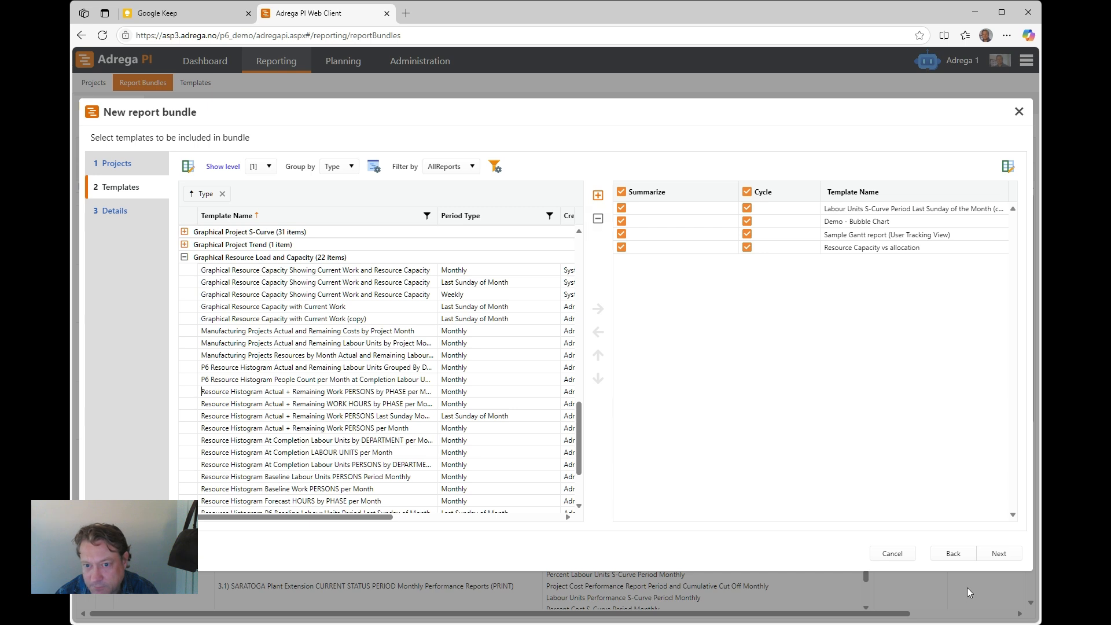
Name the report bundle Demo Test Bundle and set its file format to Pdf.
left_click(1002, 555)
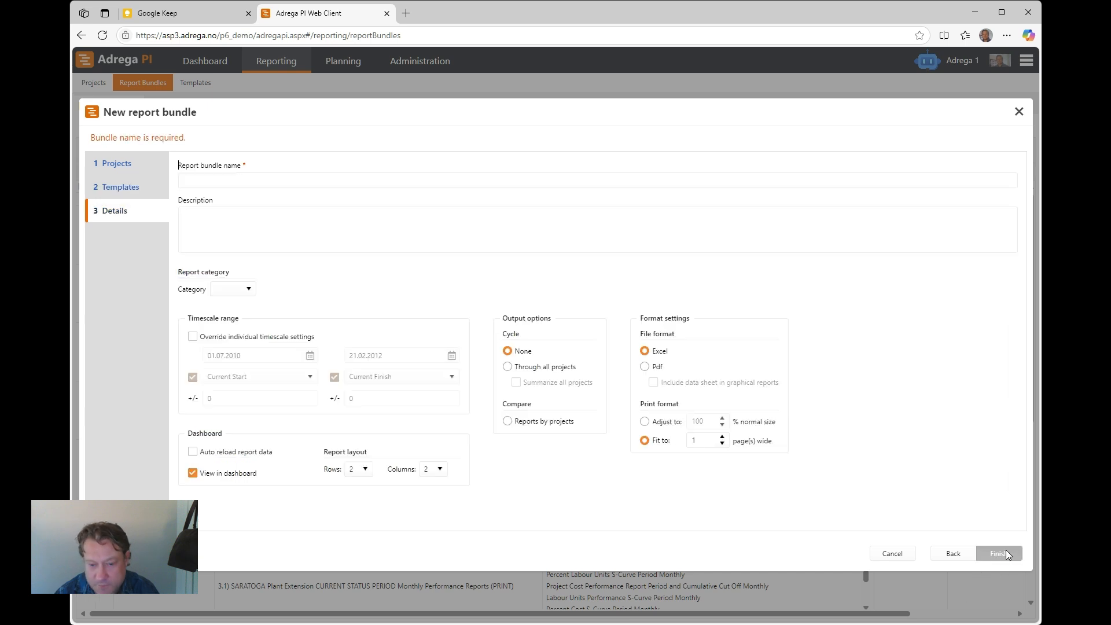
left_click(268, 180)
type("Demo Test Bundle")
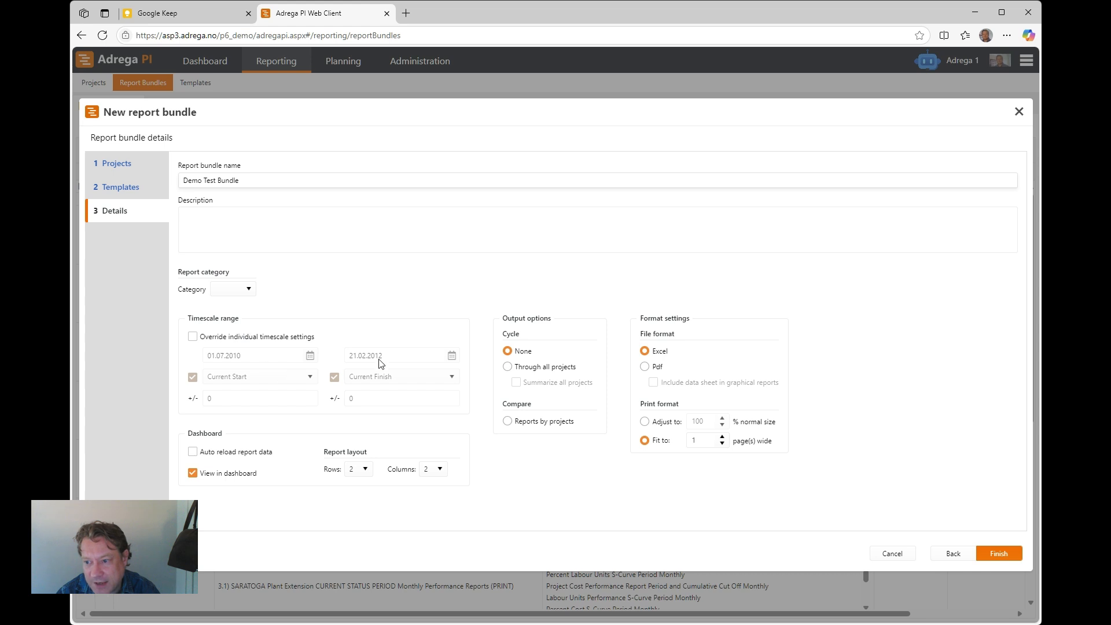
left_click(645, 366)
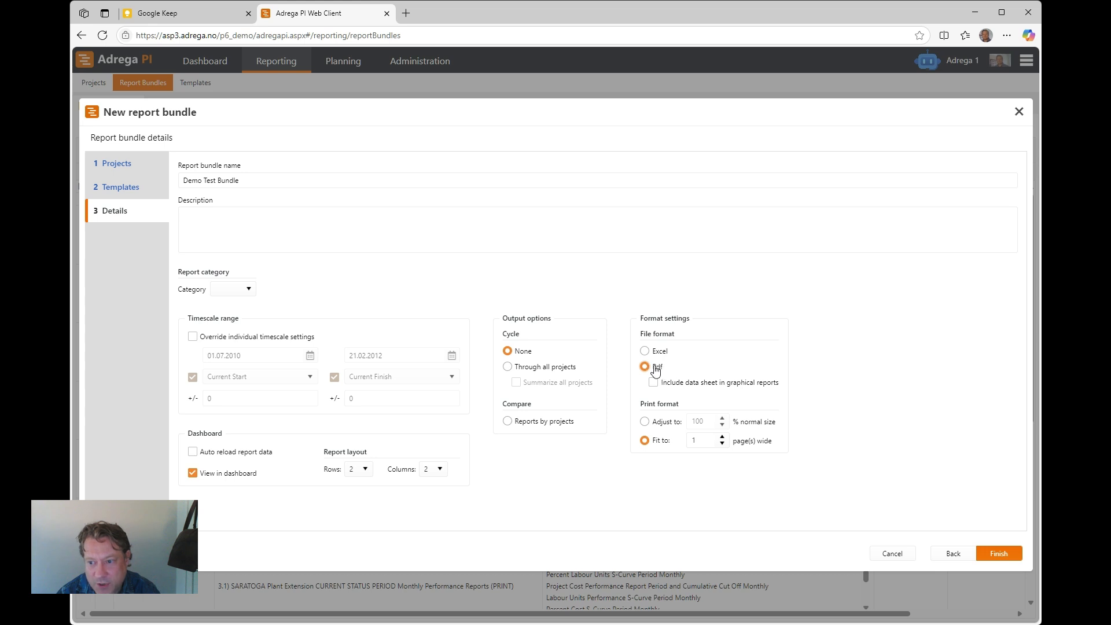
Try the Through all projects cycle and Auto reload report data options, reverting each one.
left_click(508, 367)
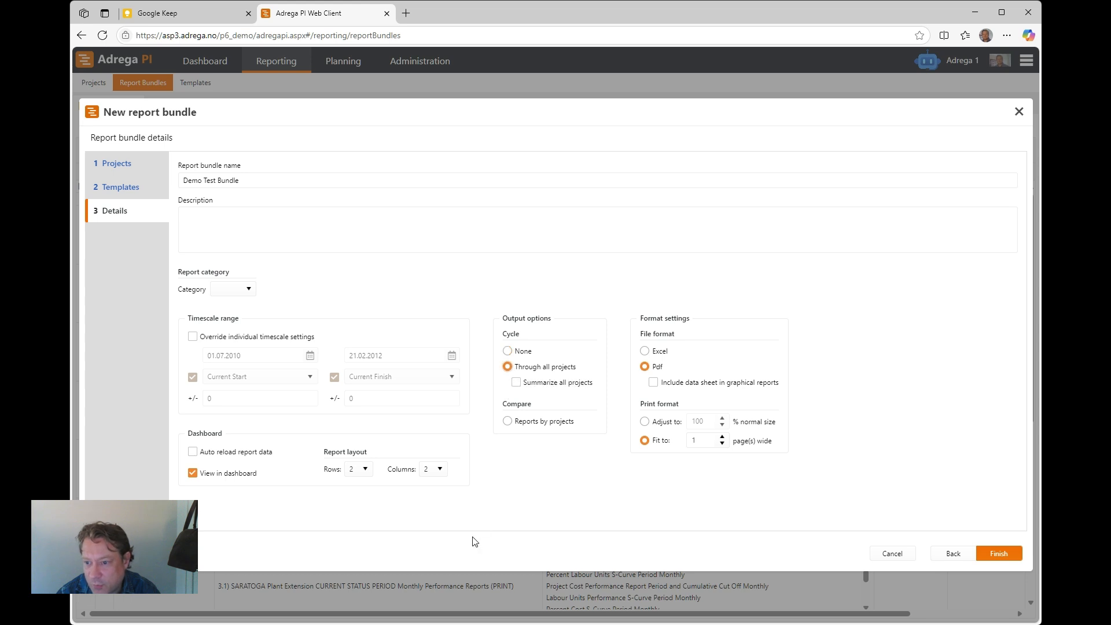
left_click(523, 352)
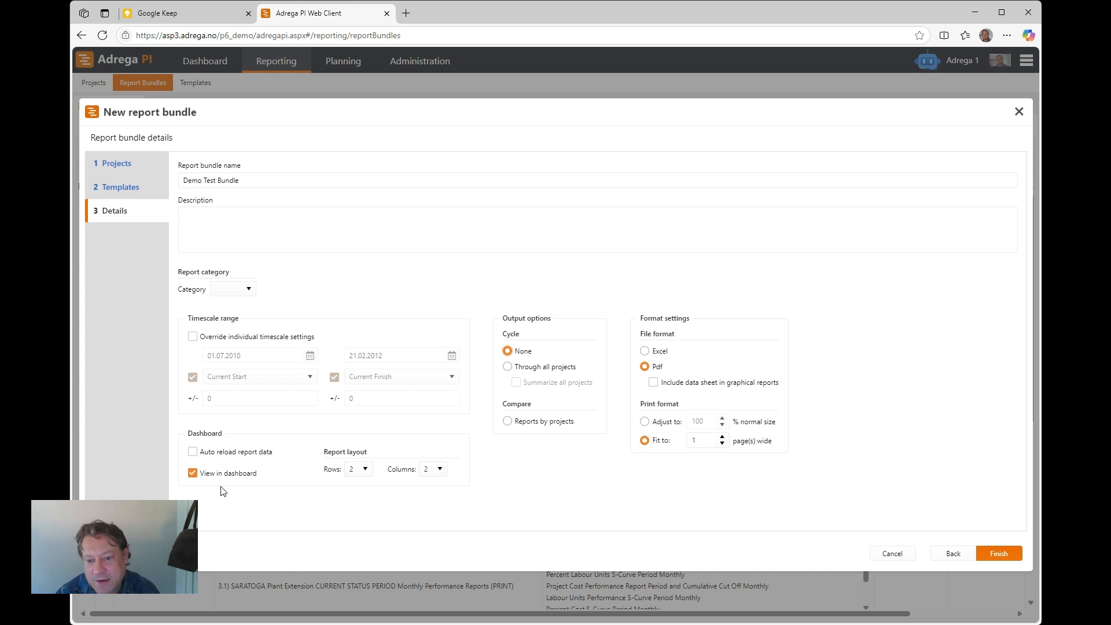
left_click(193, 452)
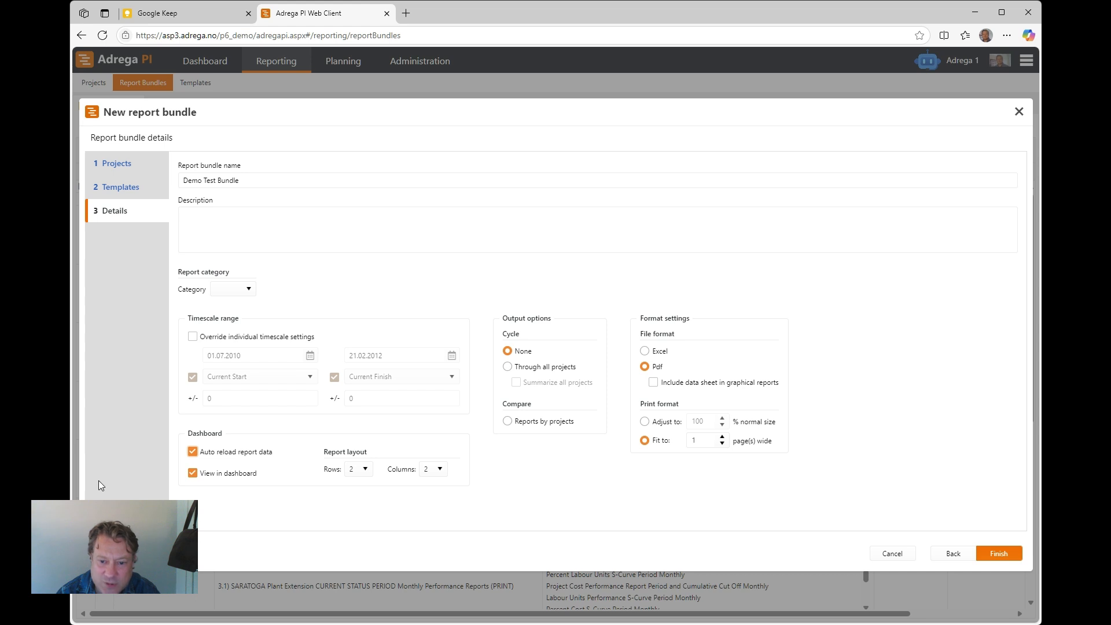
left_click(193, 452)
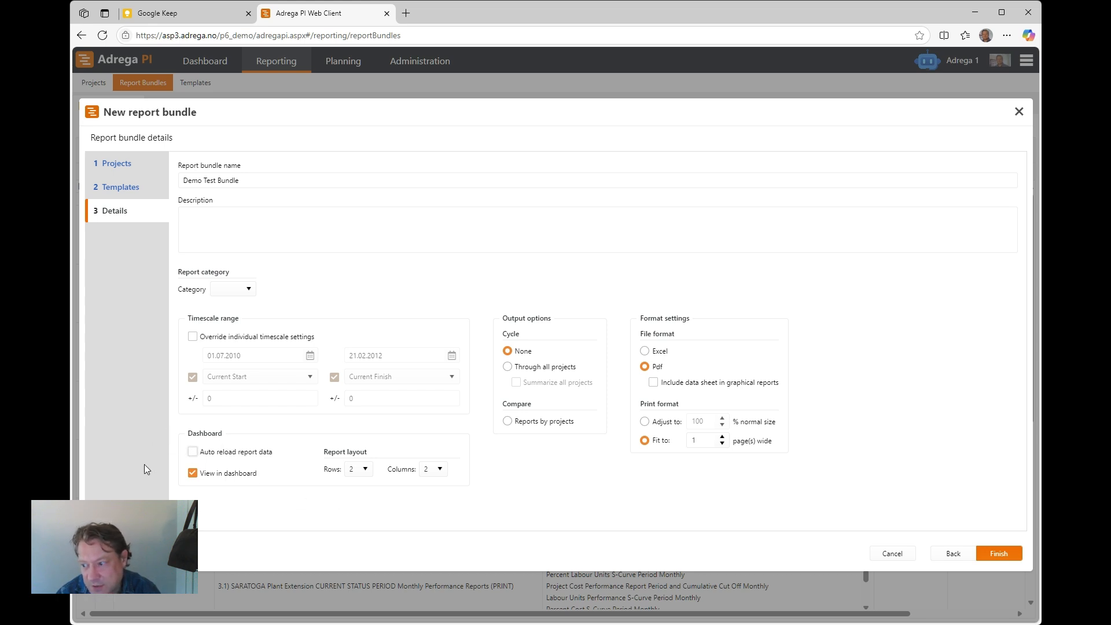
Finish creating the report bundle and locate Demo Test Bundle in the bundle list.
left_click(996, 554)
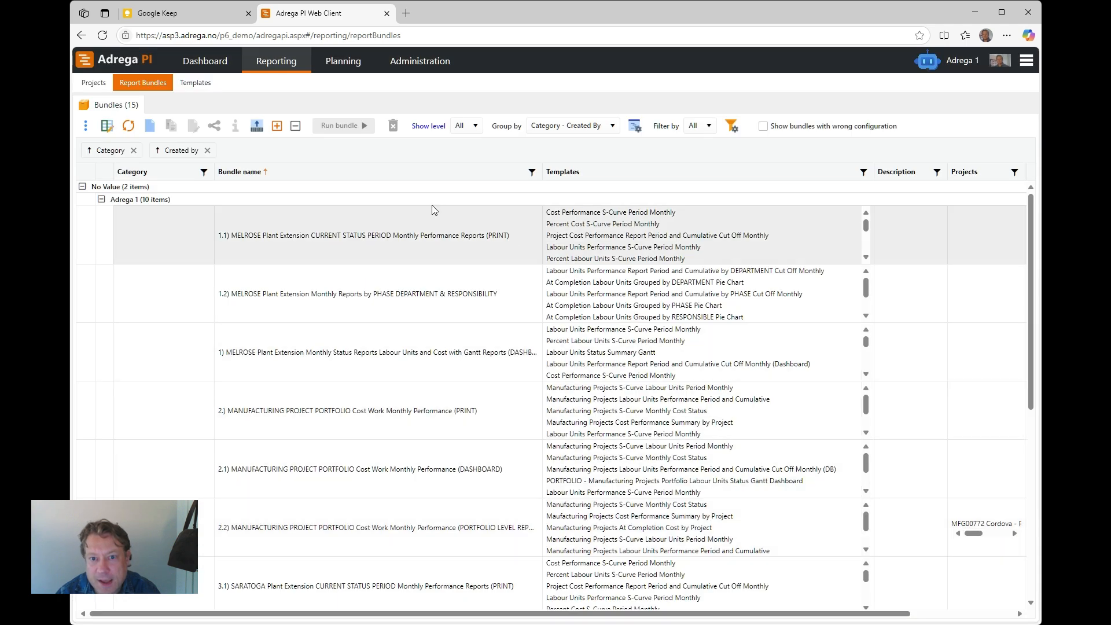
scroll(227, 273, "down", 3)
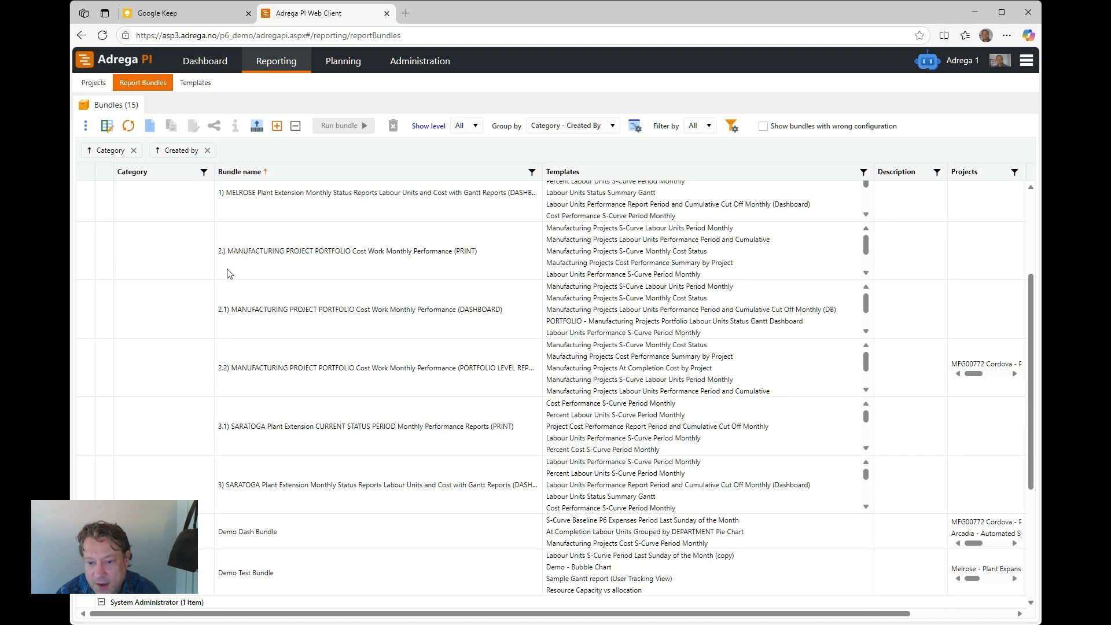
scroll(228, 274, "down", 4)
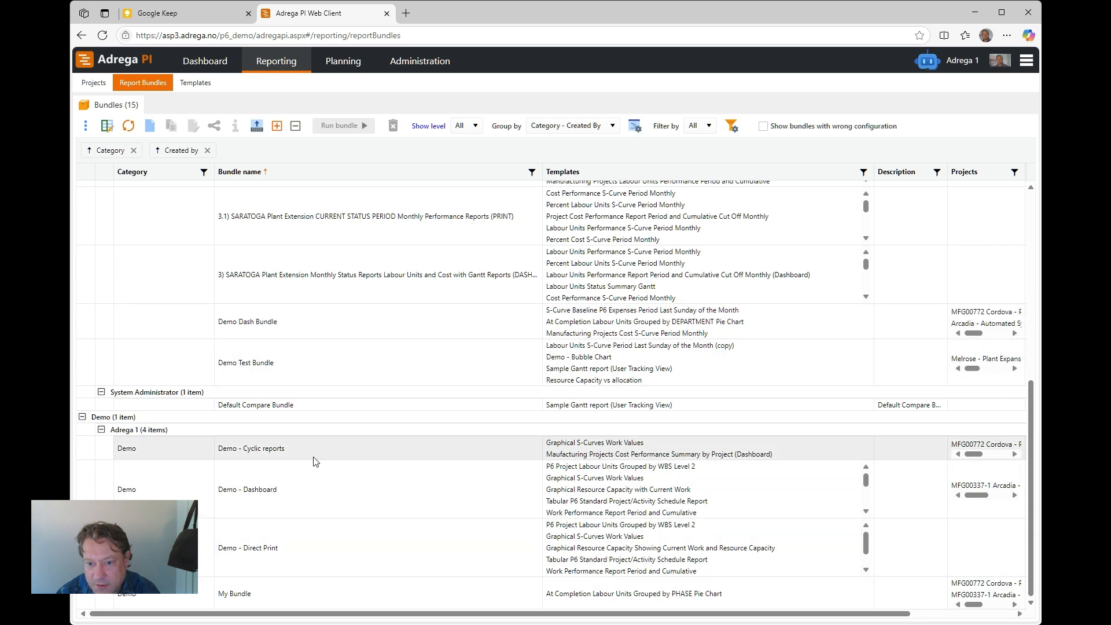
scroll(352, 451, "up", 3)
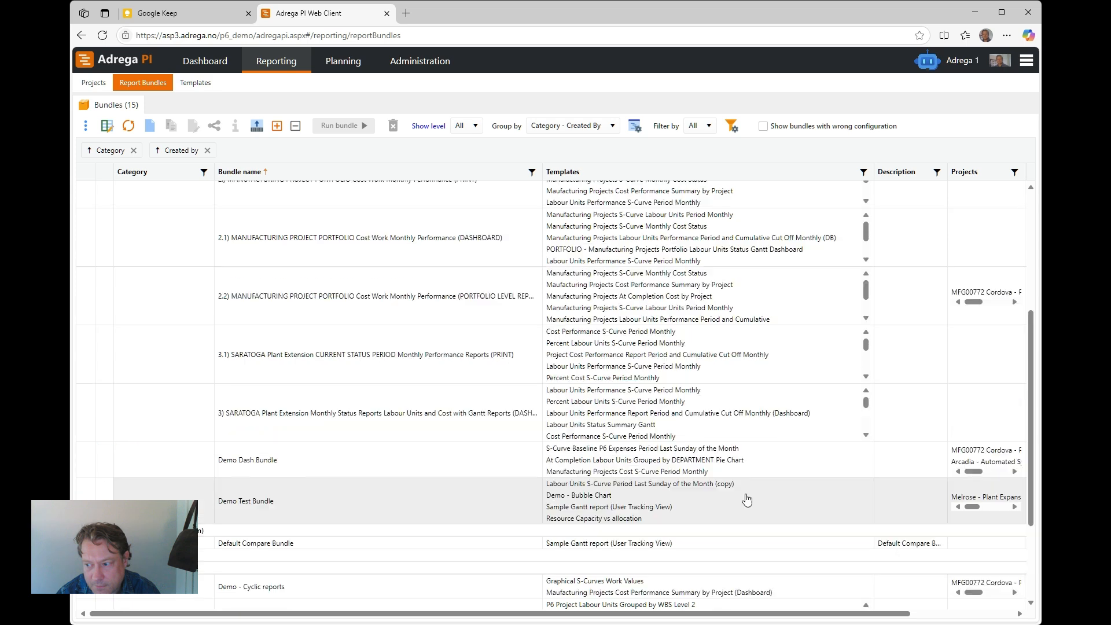
left_click_drag(974, 508, 1015, 516)
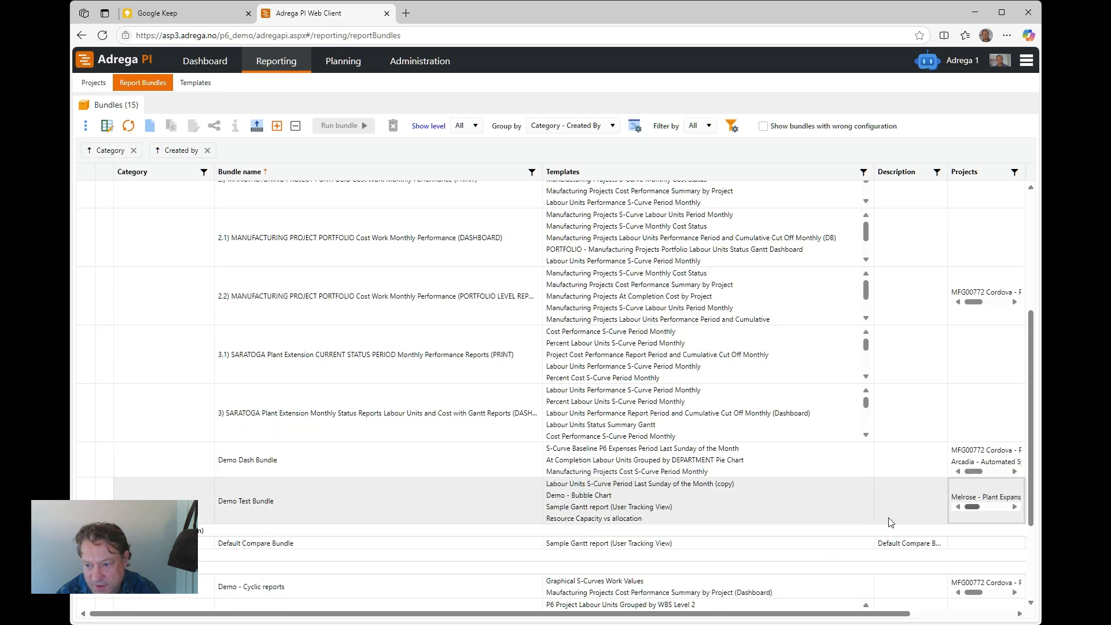
Run Demo Test Bundle with its Pdf format and the existing bundle options.
left_click(434, 489)
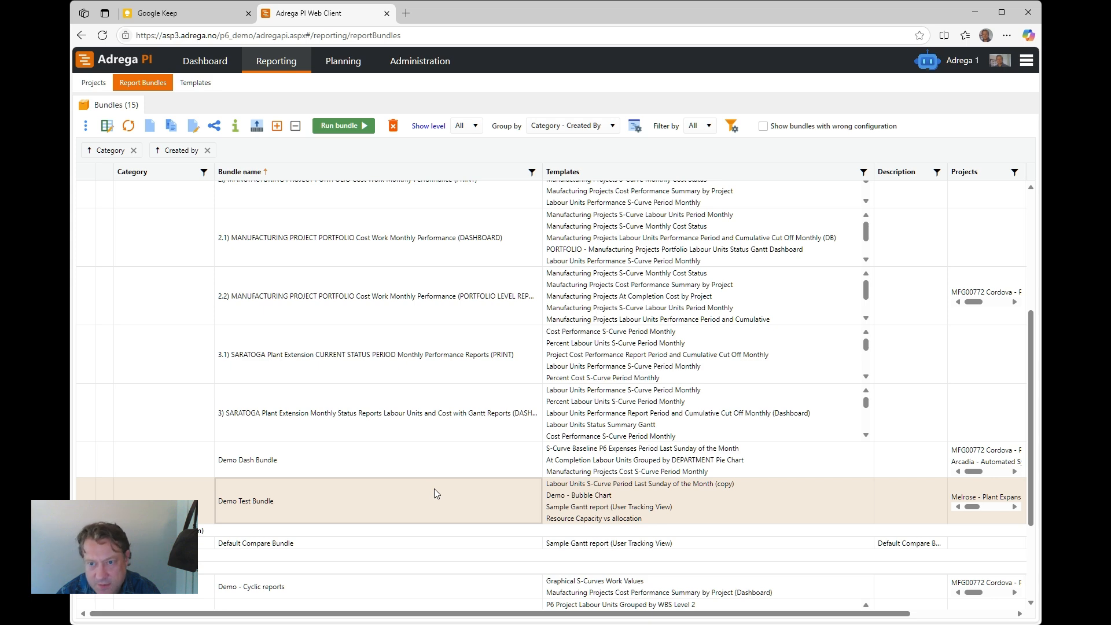
left_click(334, 127)
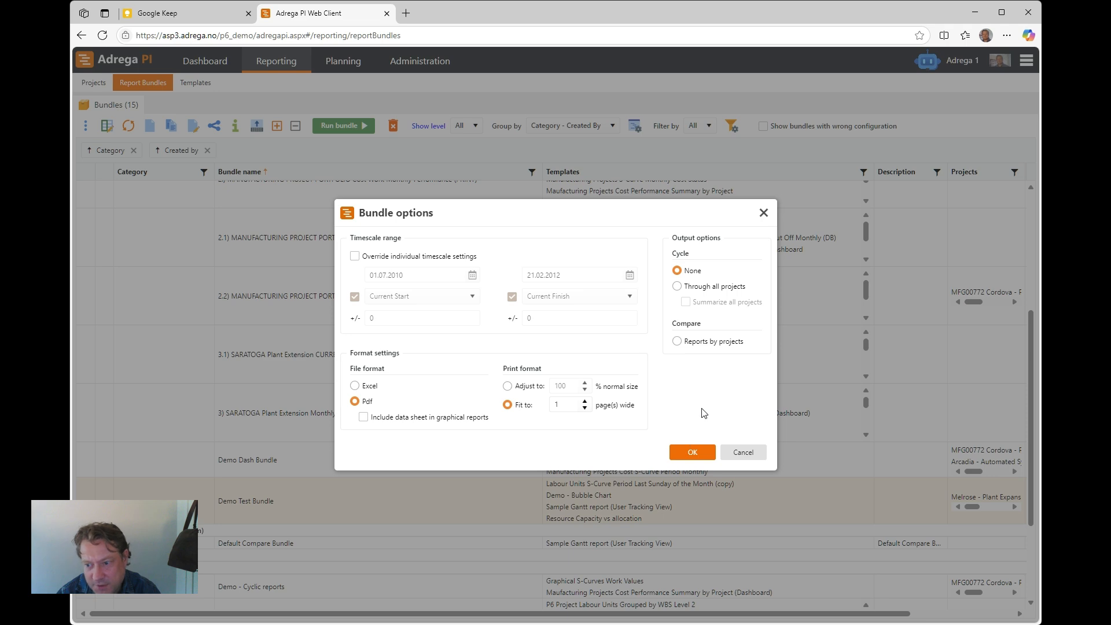
left_click(692, 453)
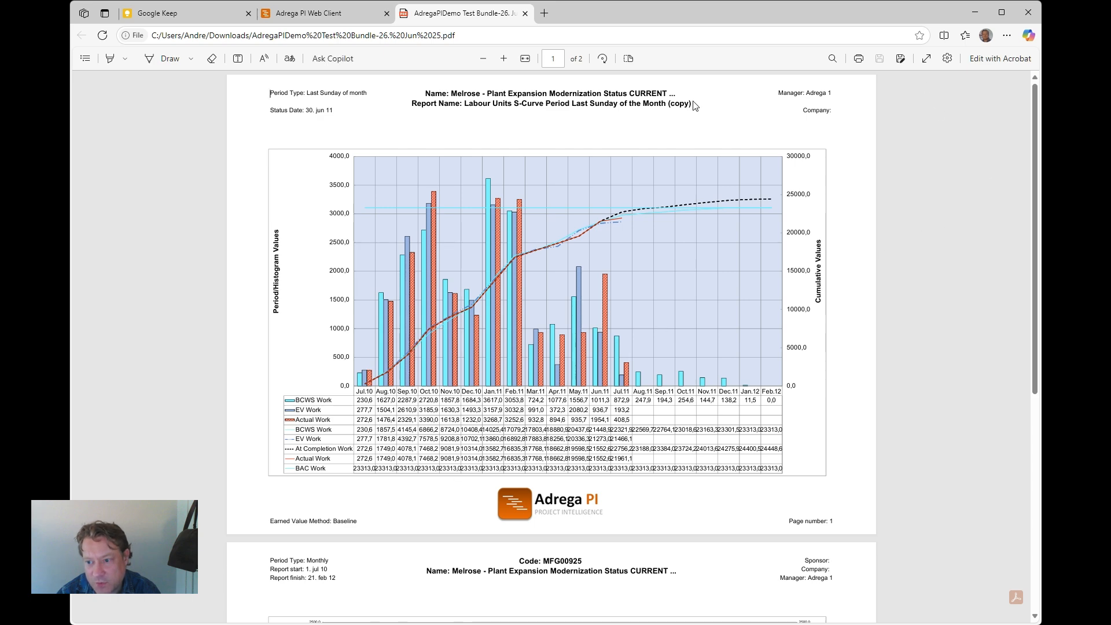
Review the pages of the generated Demo Test Bundle PDF and close it.
scroll(379, 257, "down", 7)
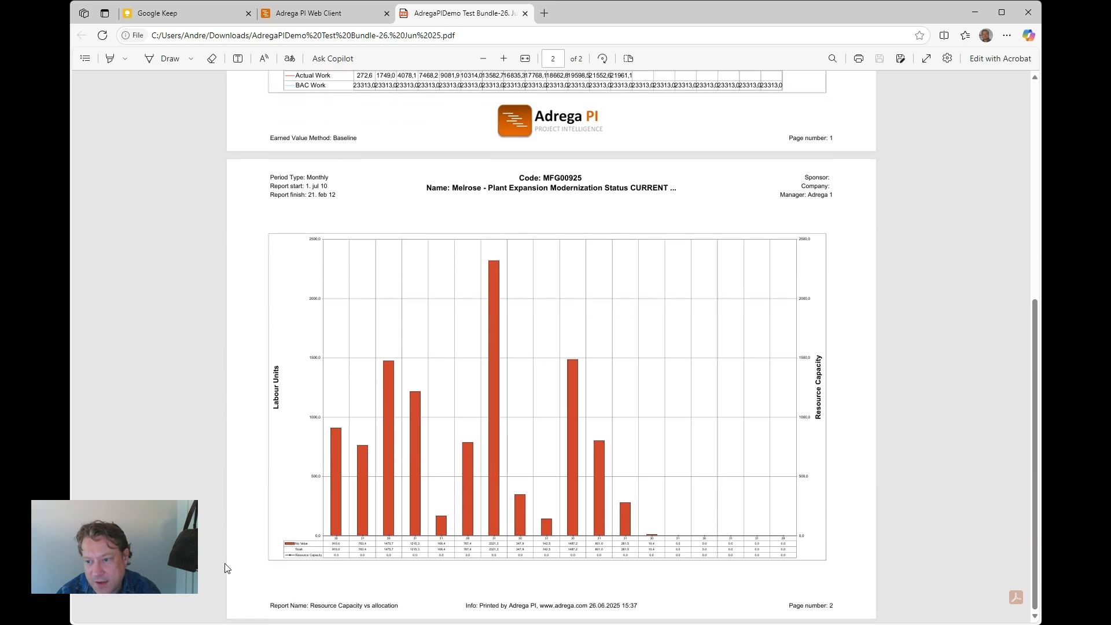
scroll(662, 491, "up", 8)
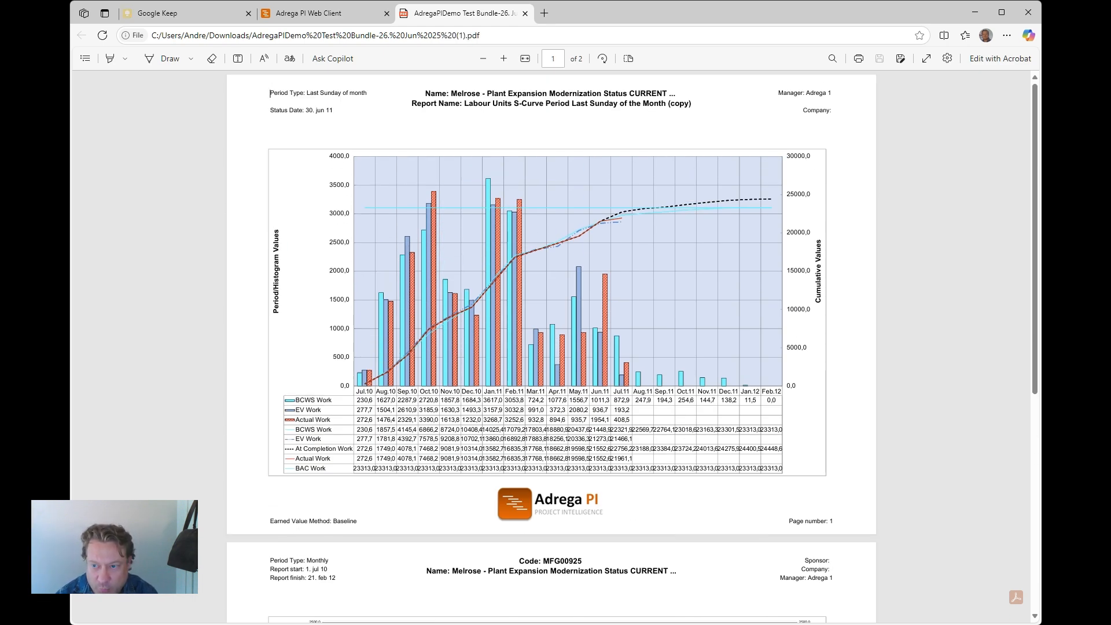
scroll(704, 352, "down", 3)
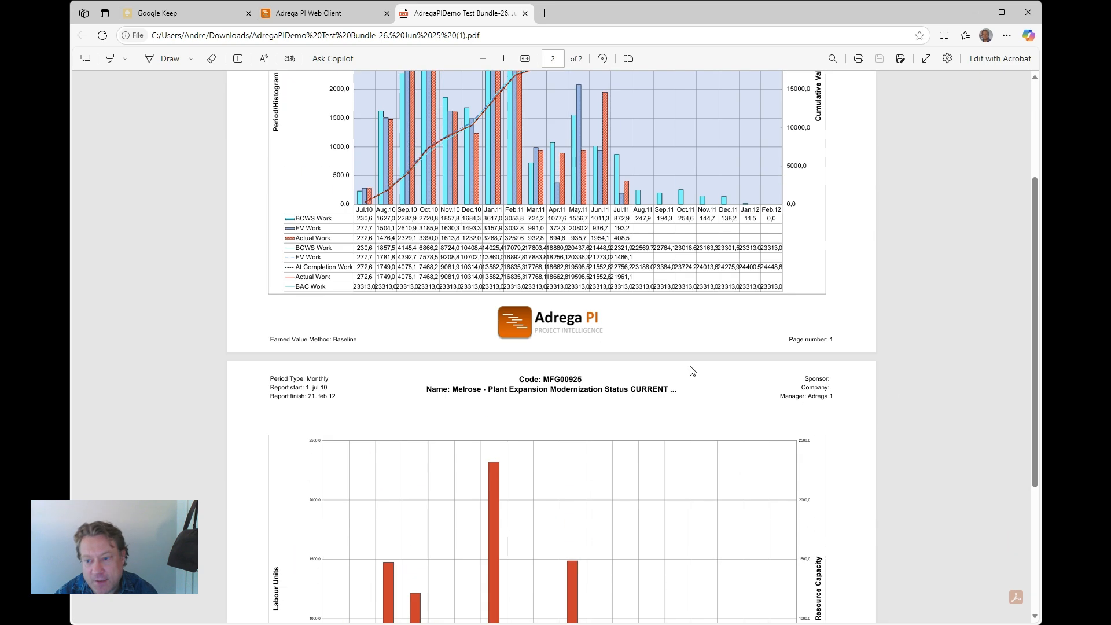
scroll(692, 370, "up", 3)
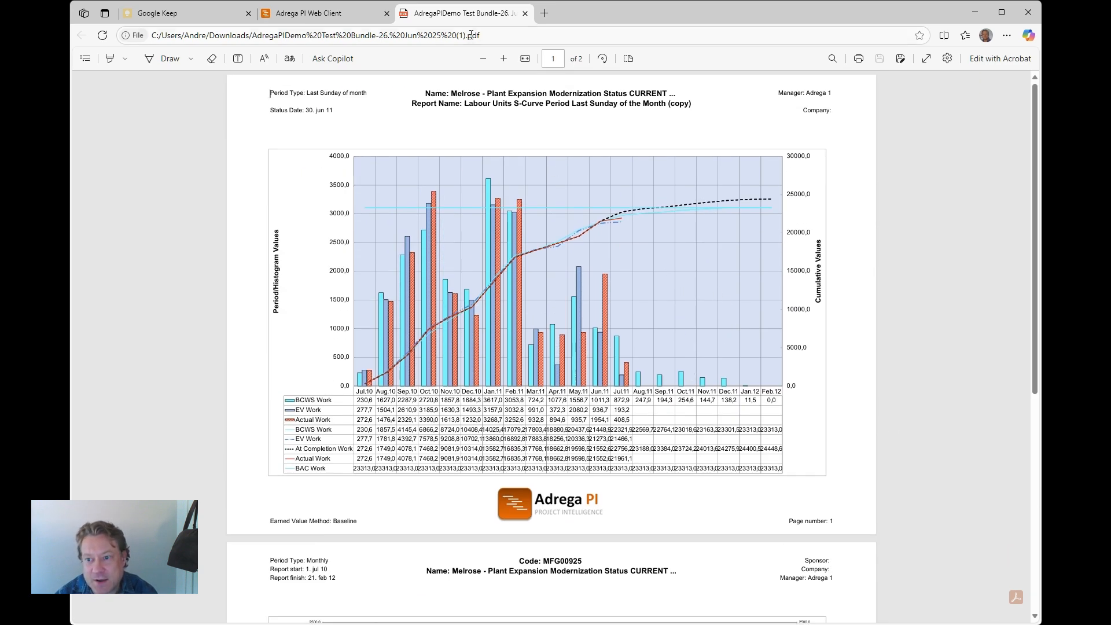
left_click(525, 13)
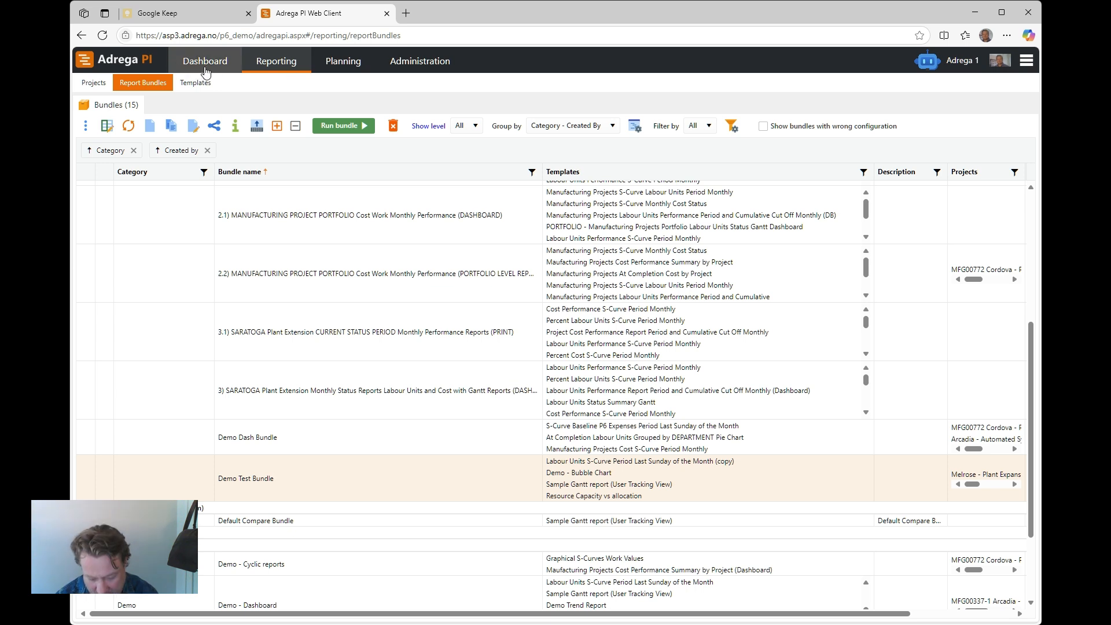
Show the Demo Test Bundle reports on the dashboard.
left_click(205, 64)
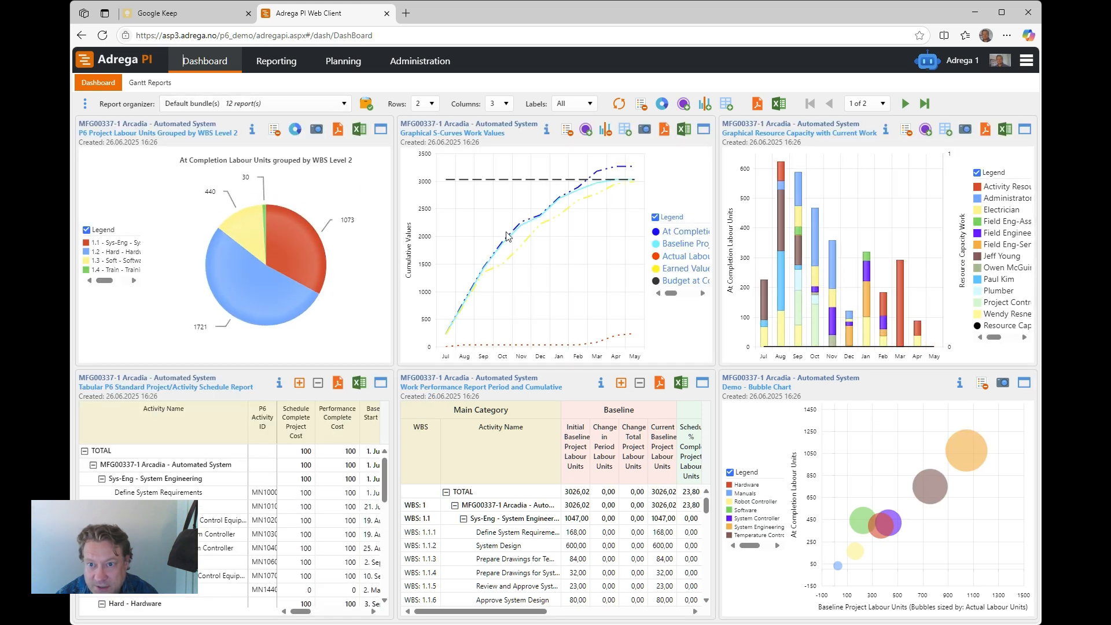
left_click(345, 105)
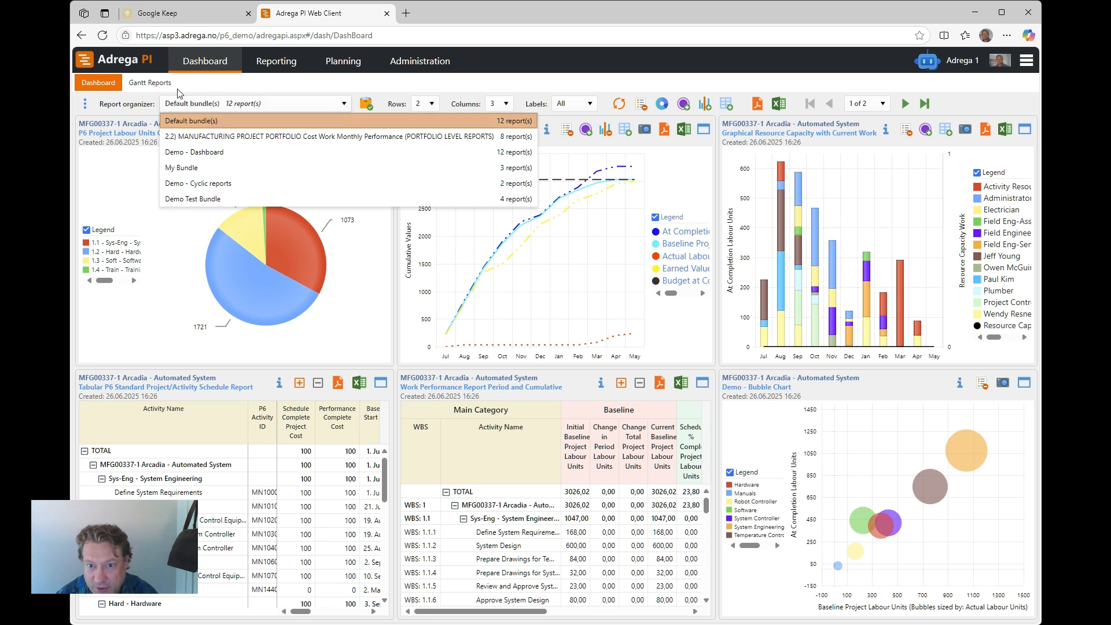
left_click(201, 200)
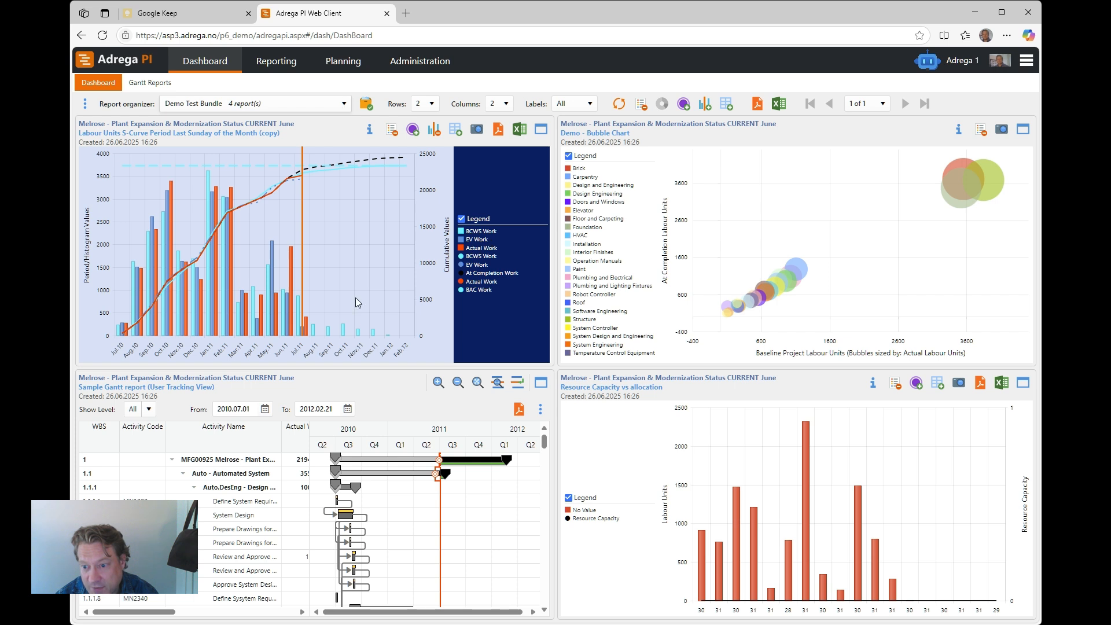
Maximize the Sample Gantt report (User Tracking View), export it to PDF and look through the exported pages.
left_click(542, 383)
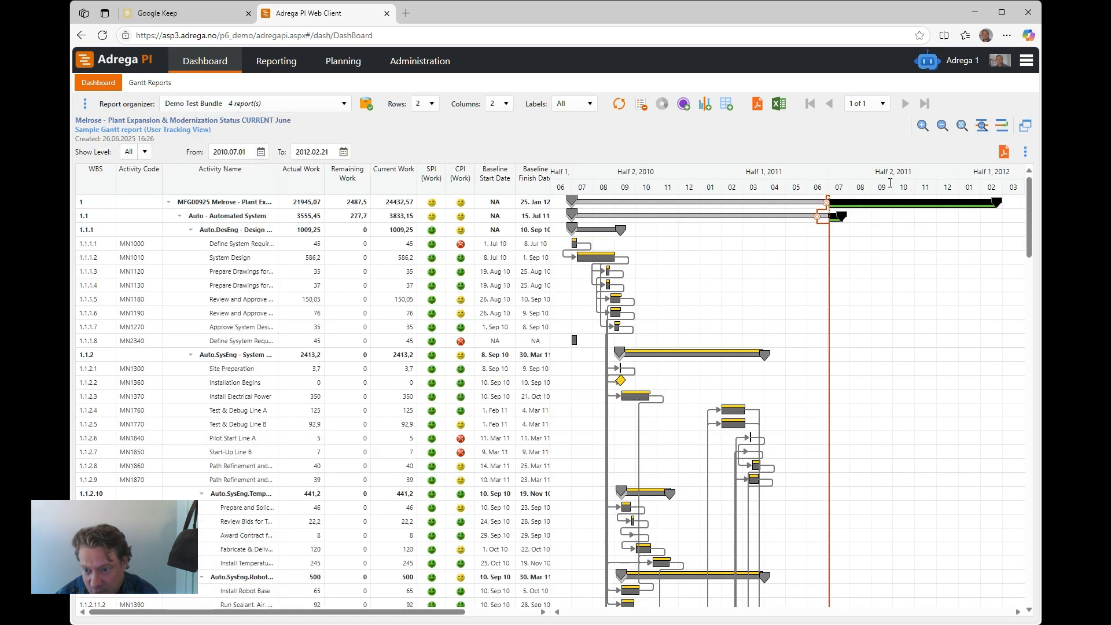
left_click(1005, 152)
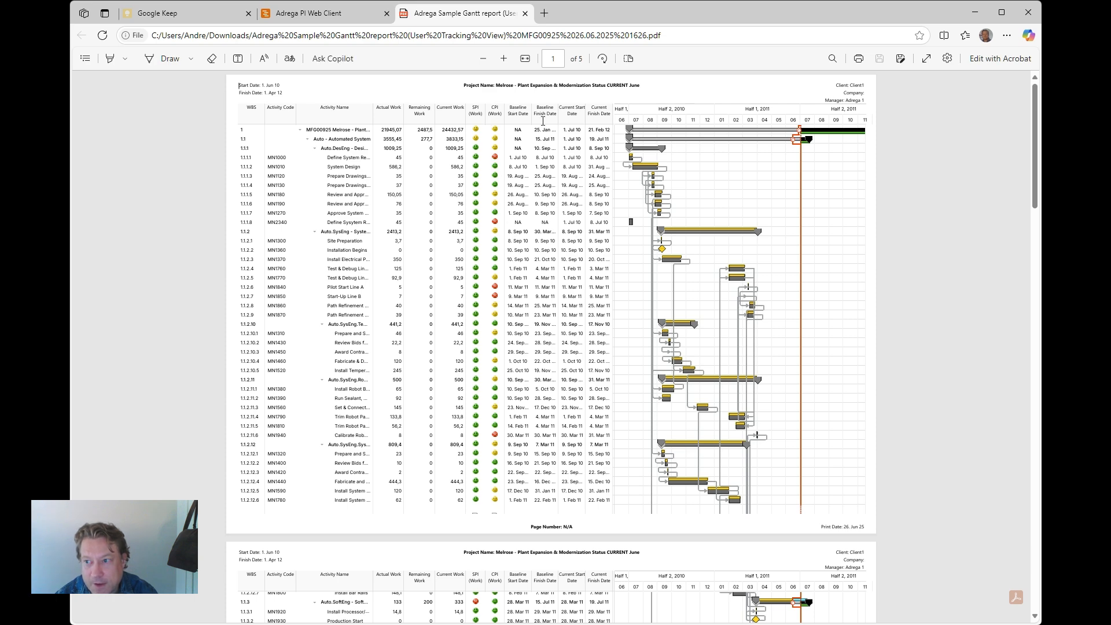
scroll(543, 121, "down", 5)
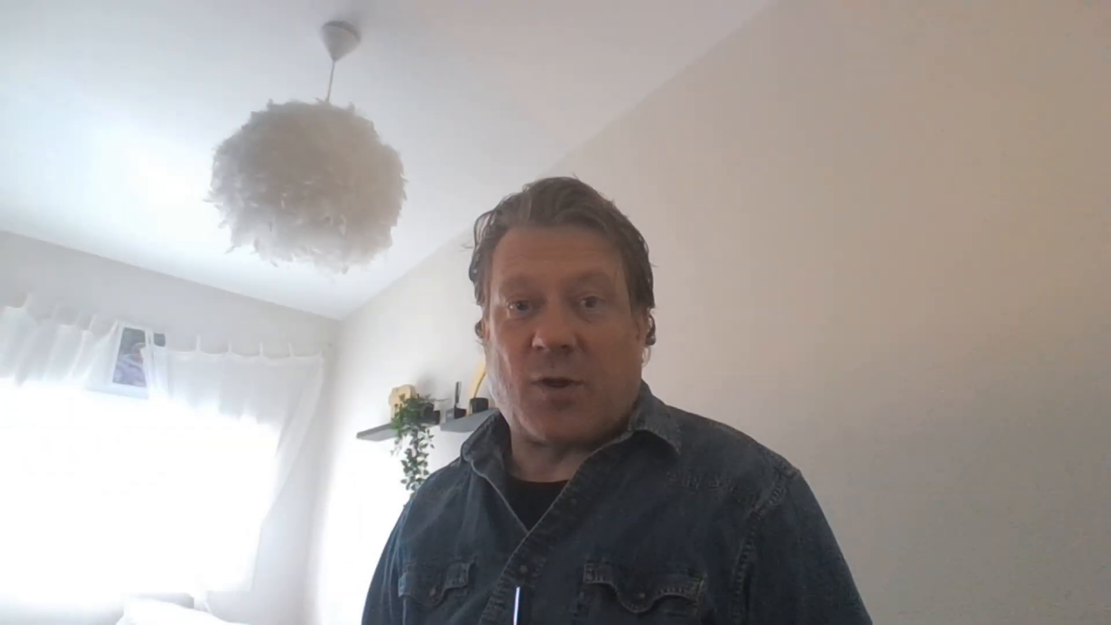